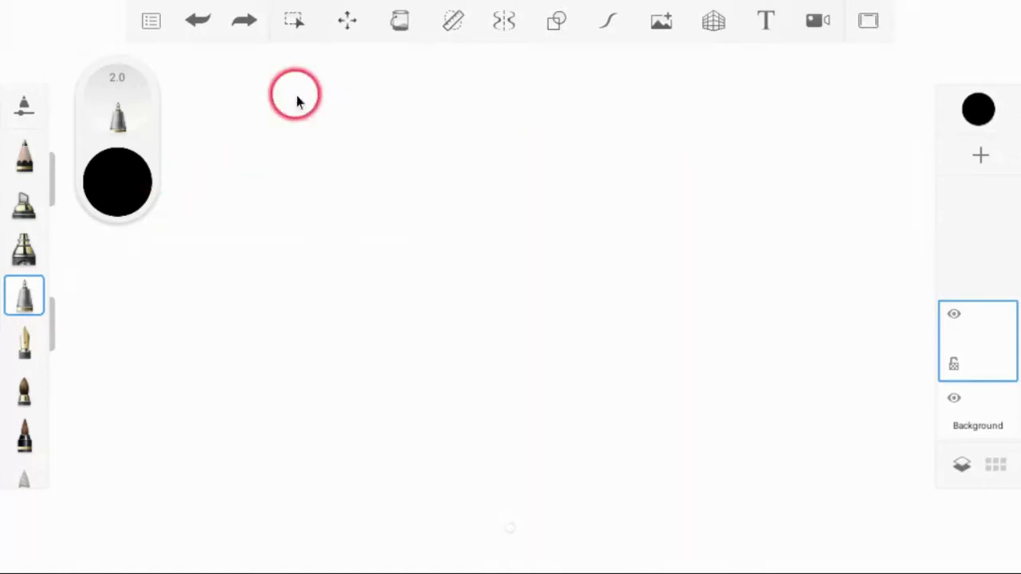
Step: Create a new blank sketch
click(152, 23)
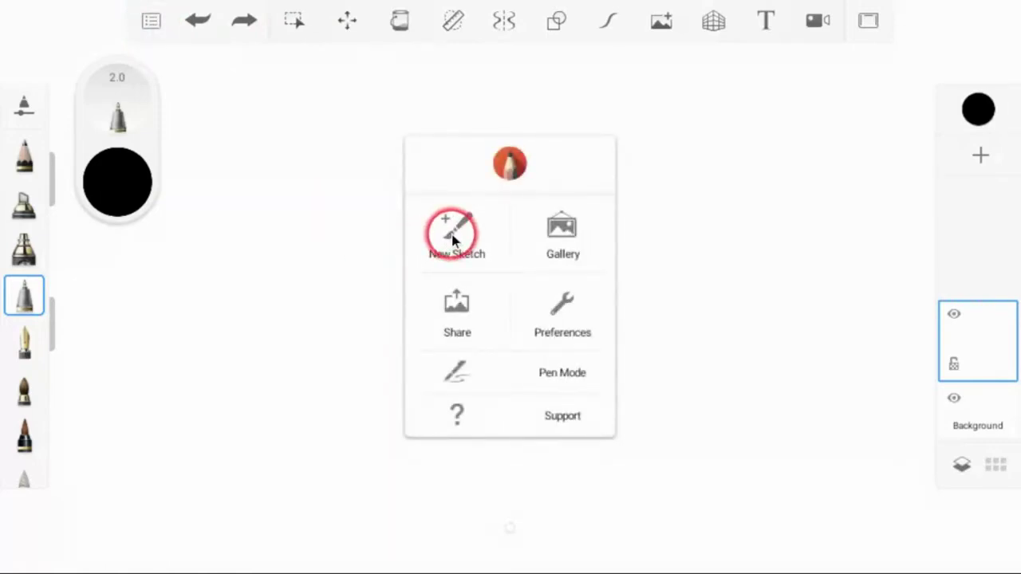
click(453, 238)
click(474, 248)
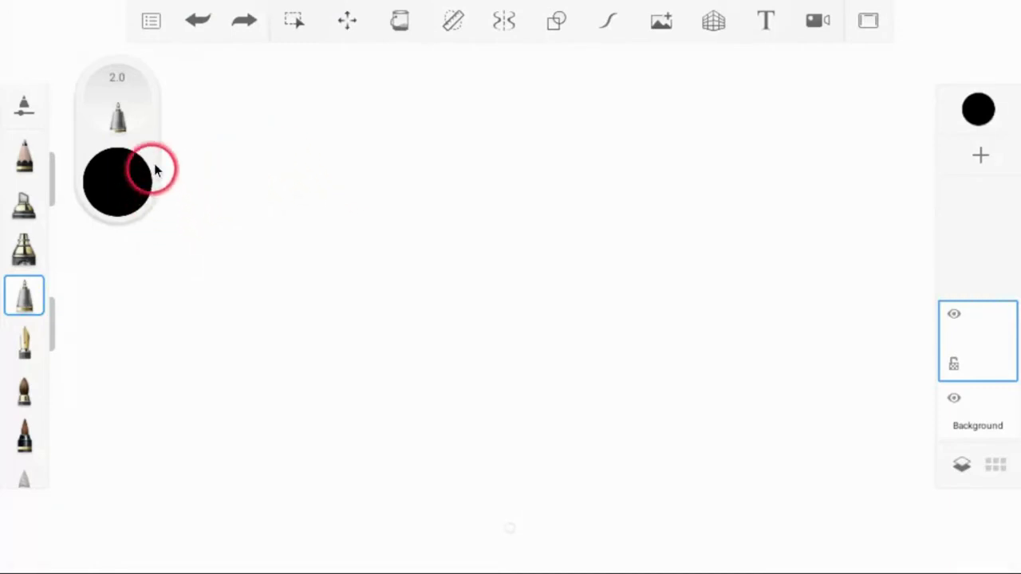
click(512, 534)
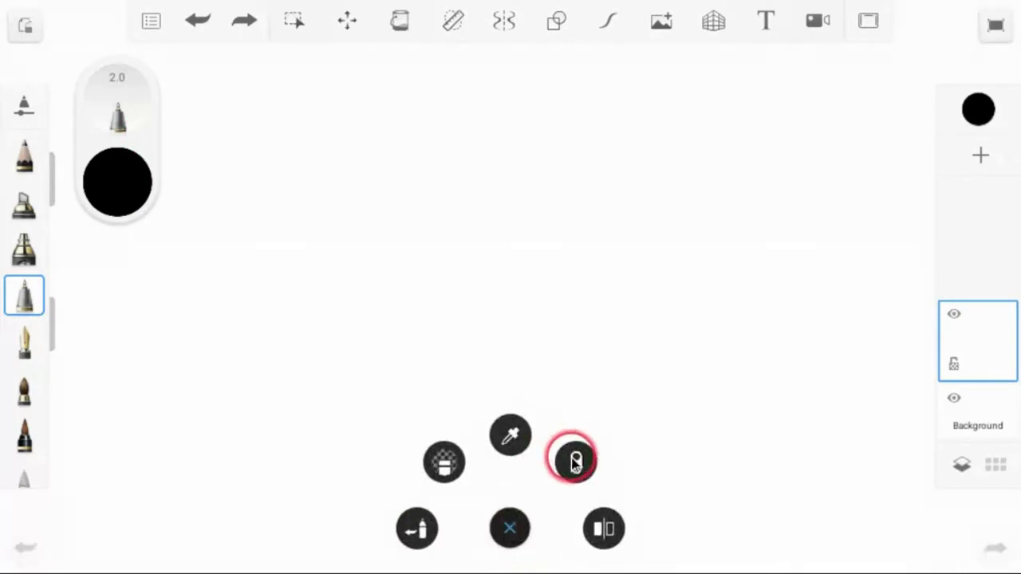
click(575, 462)
click(507, 539)
click(574, 459)
mouse_move(101, 130)
mouse_down()
mouse_move(64, 148)
mouse_move(94, 113)
mouse_up()
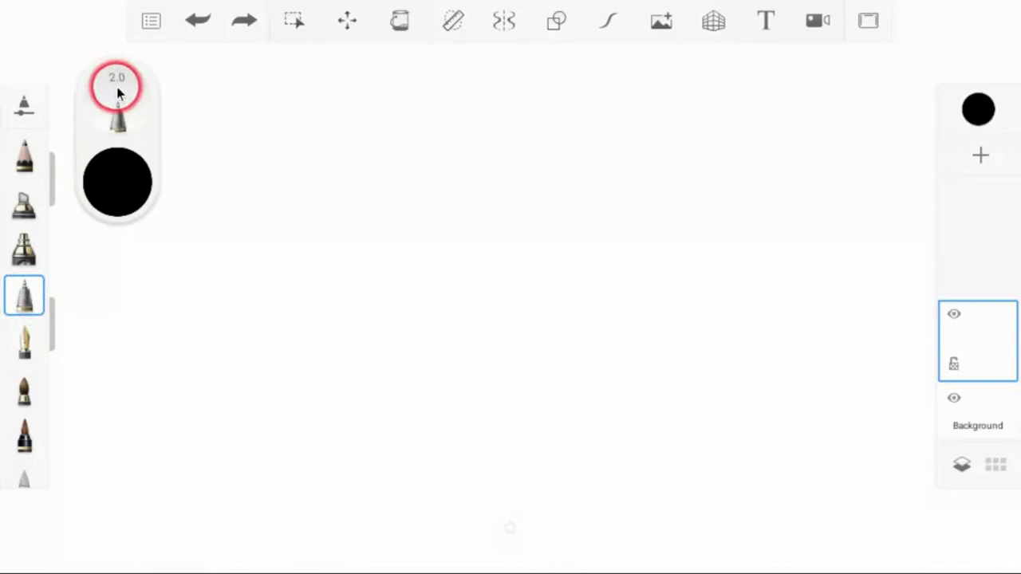
mouse_move(118, 105)
mouse_down()
mouse_move(210, 85)
mouse_move(444, 88)
mouse_move(7, 80)
mouse_move(169, 98)
mouse_move(123, 119)
mouse_move(123, 196)
mouse_move(111, 114)
mouse_move(140, 30)
mouse_up()
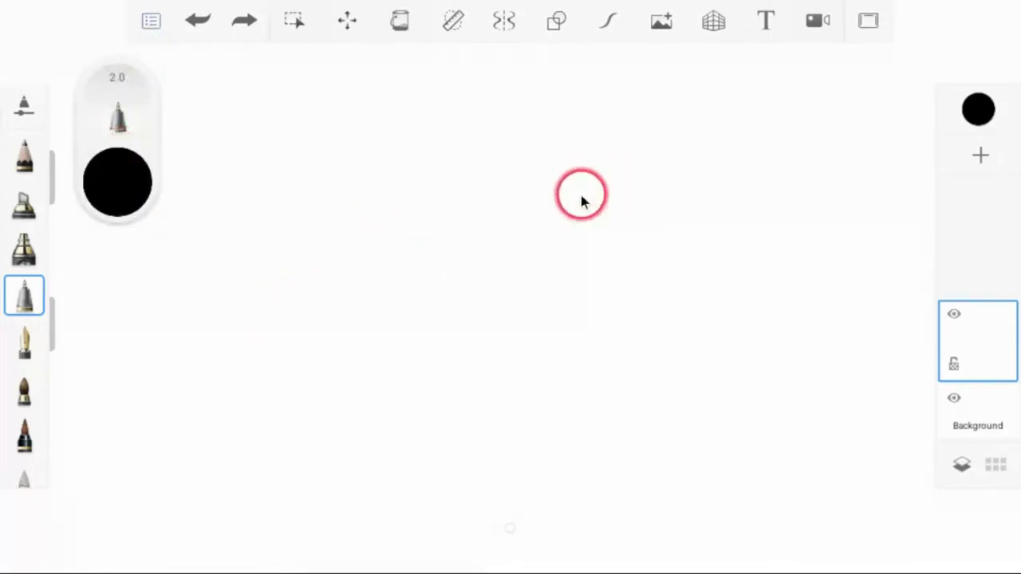
Step: Import the picture burgerking.jpeg from the Images folder into the sketch
click(665, 25)
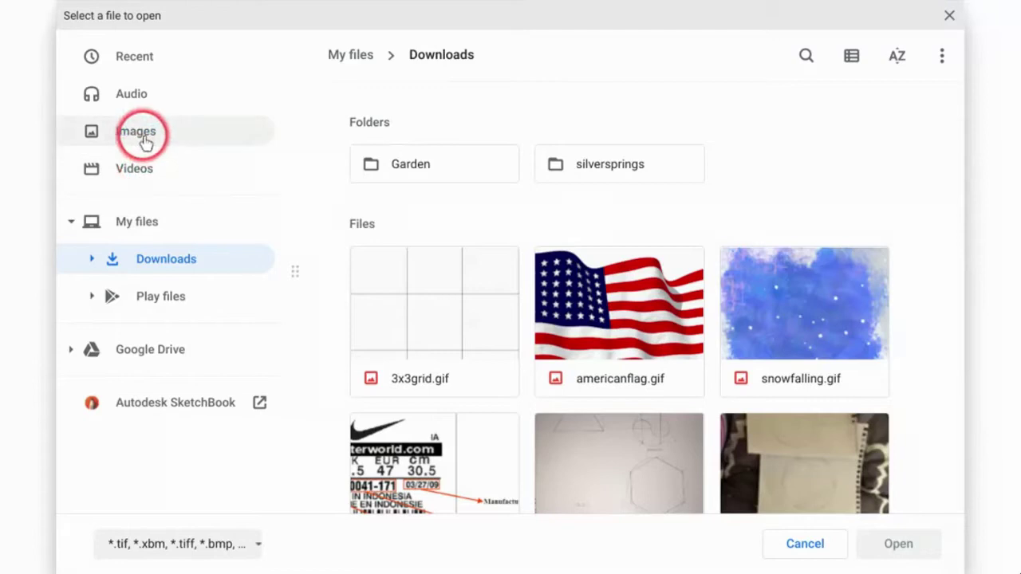
click(145, 141)
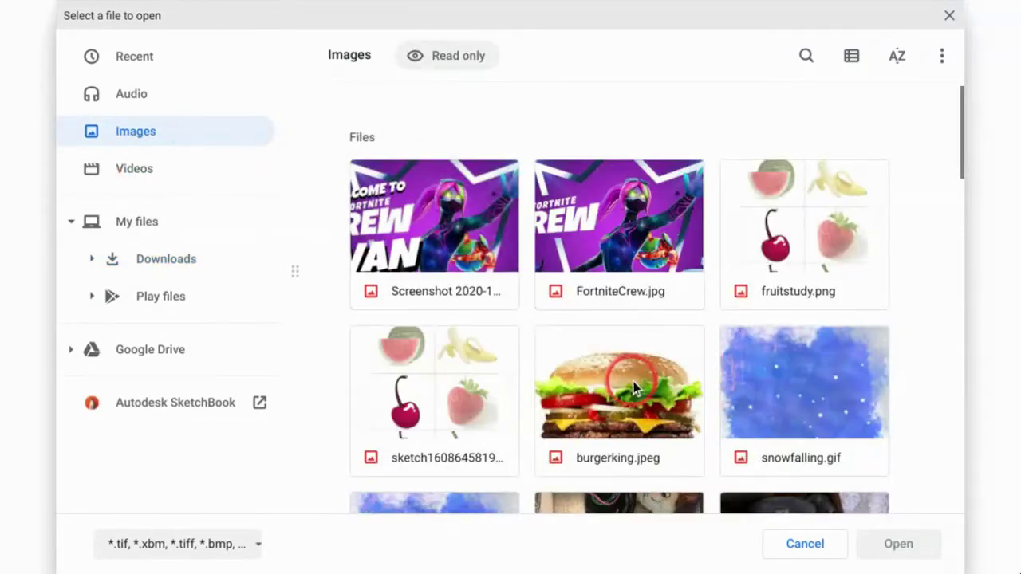
click(633, 382)
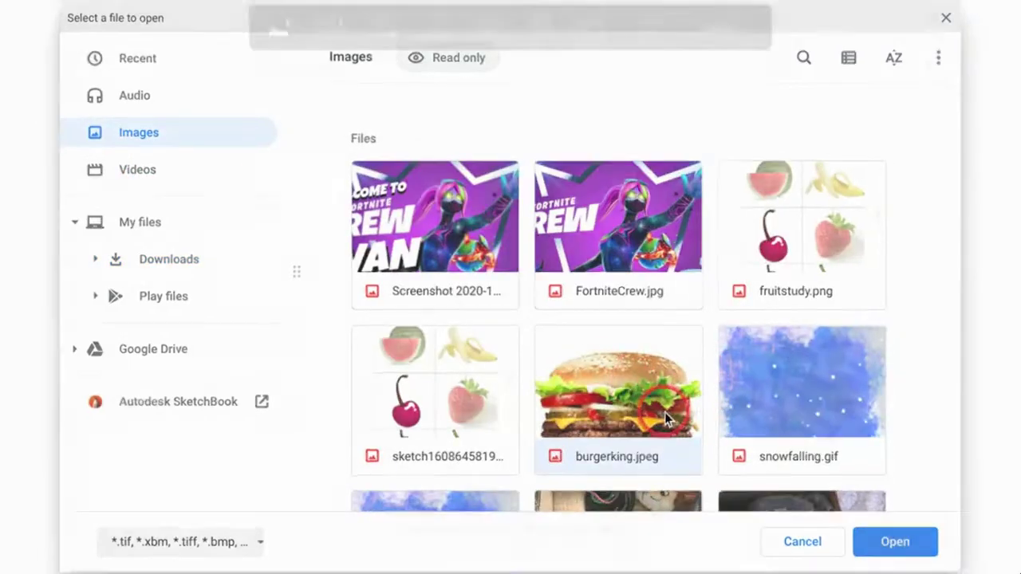
double_click(664, 412)
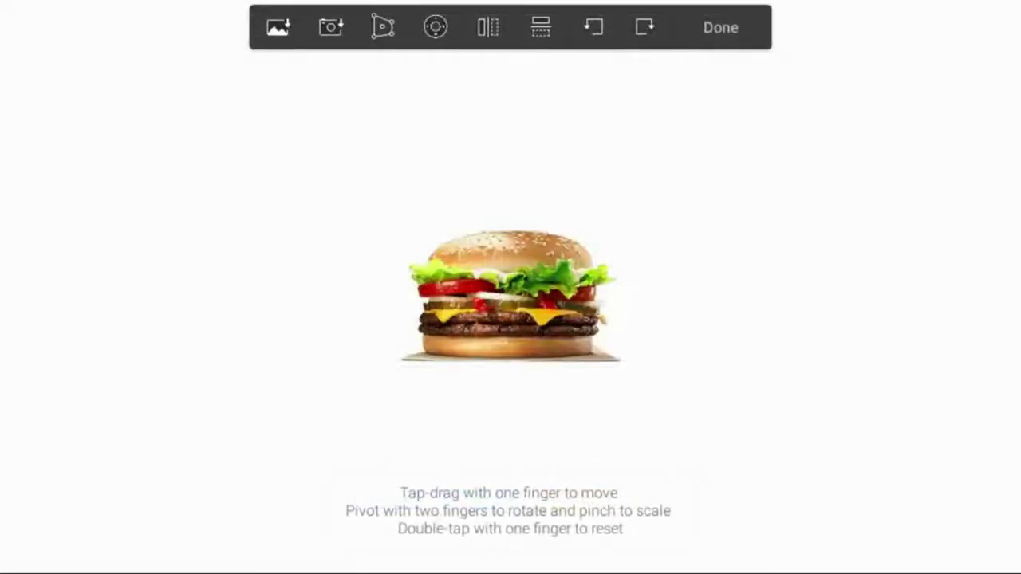
Step: Enlarge the imported burger until it fills most of the canvas height and finish placing it
scroll(511, 295, up, 10)
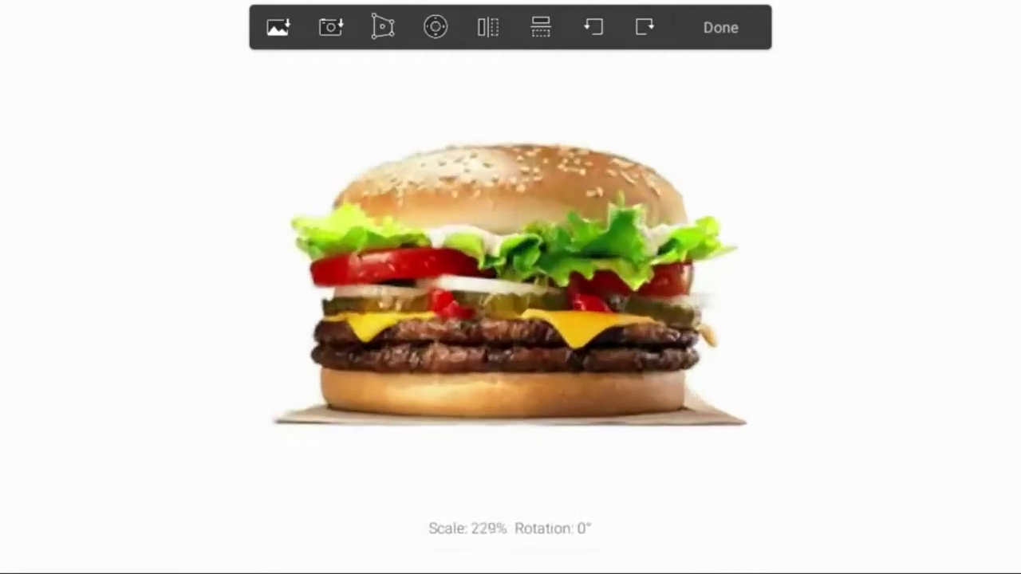
scroll(510, 295, down, 3)
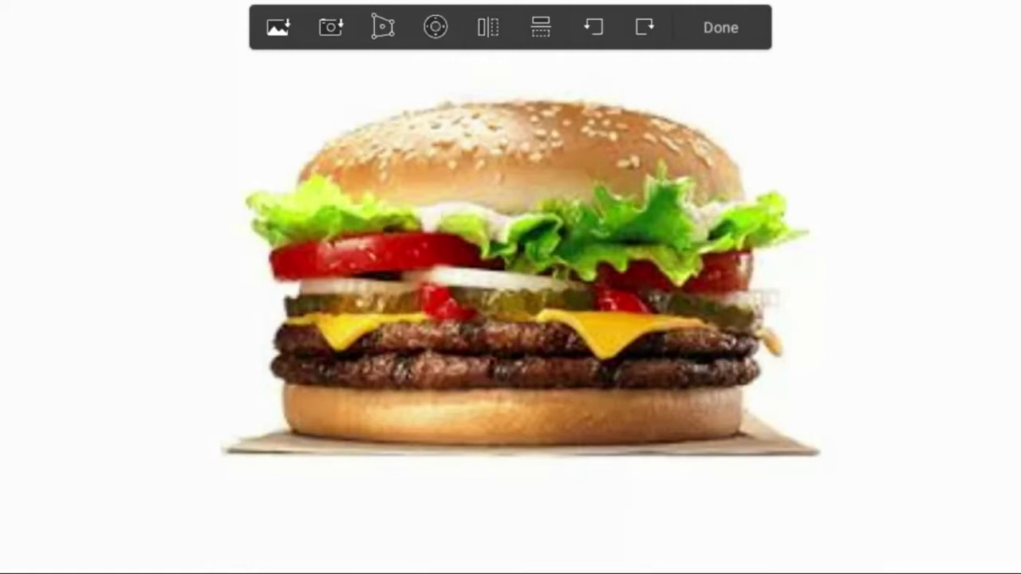
click(721, 36)
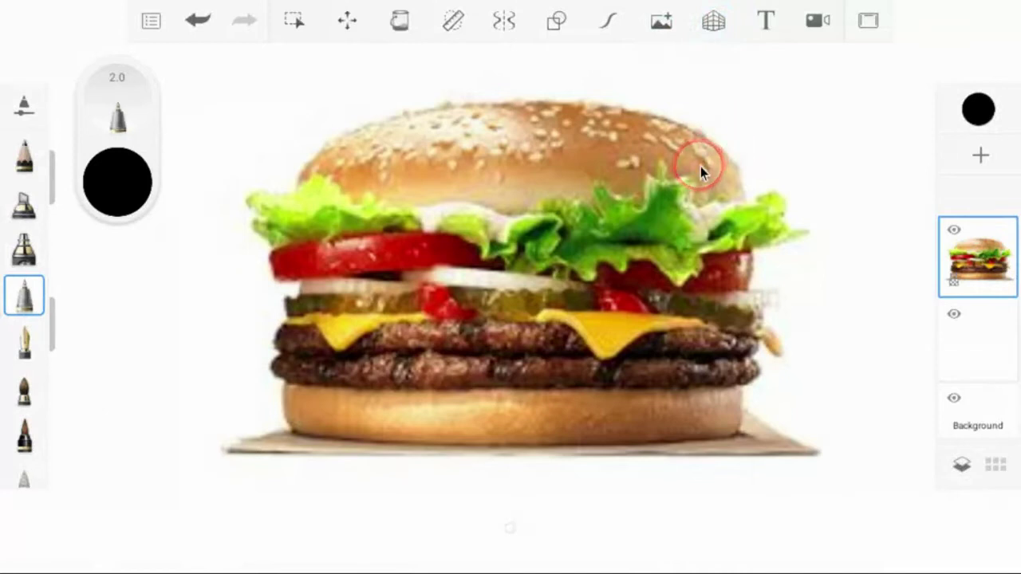
Step: Lower the burger layer's opacity to 52 and lock its transparency
drag(971, 292, 956, 283)
click(971, 262)
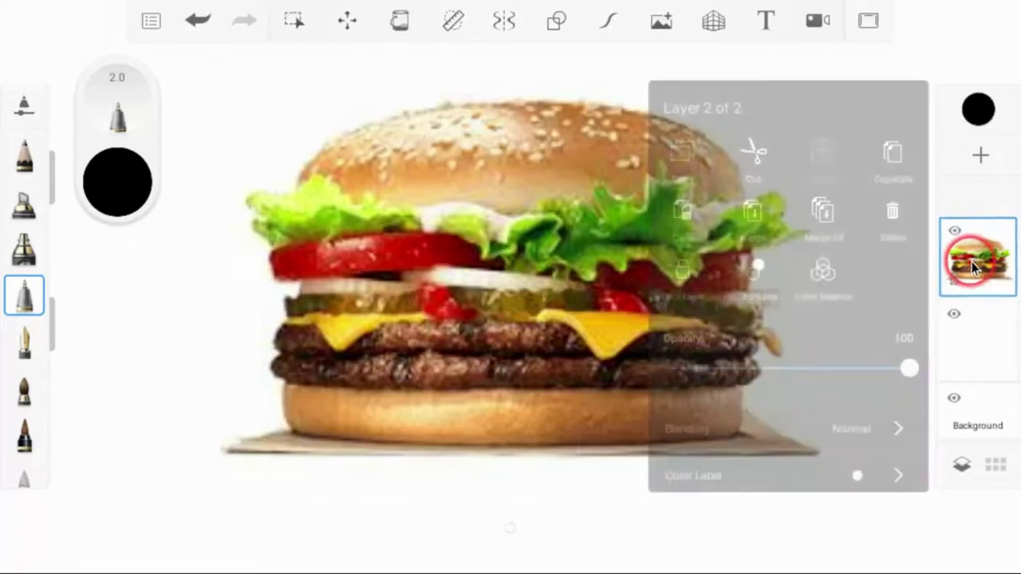
drag(916, 369, 793, 374)
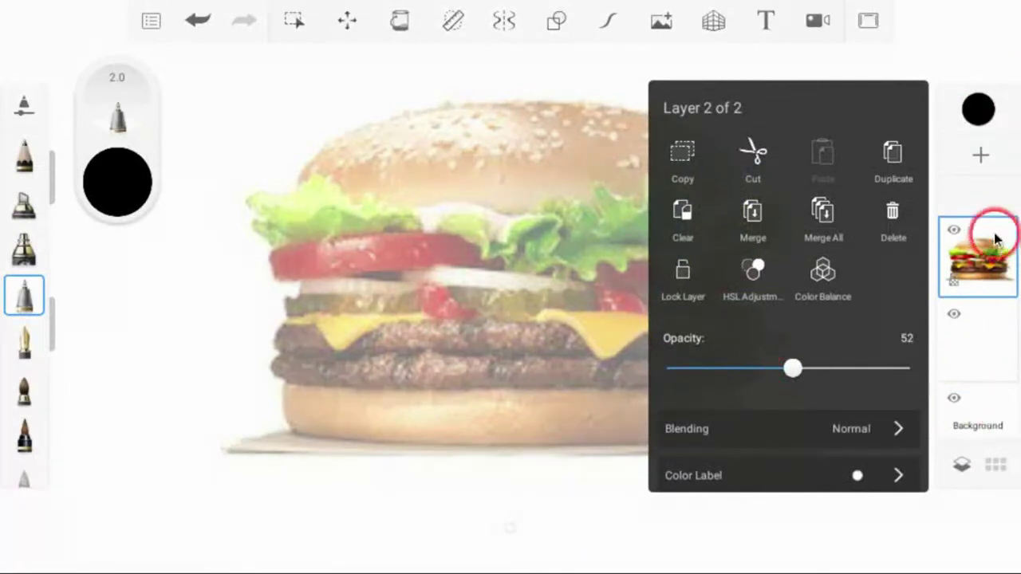
click(954, 282)
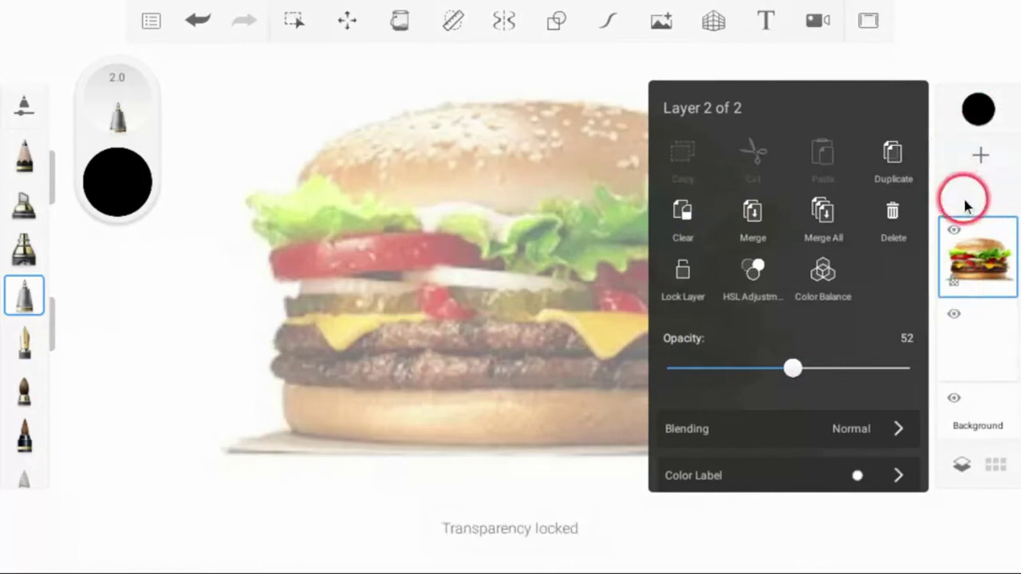
Step: Add a new empty layer above the burger image
click(980, 155)
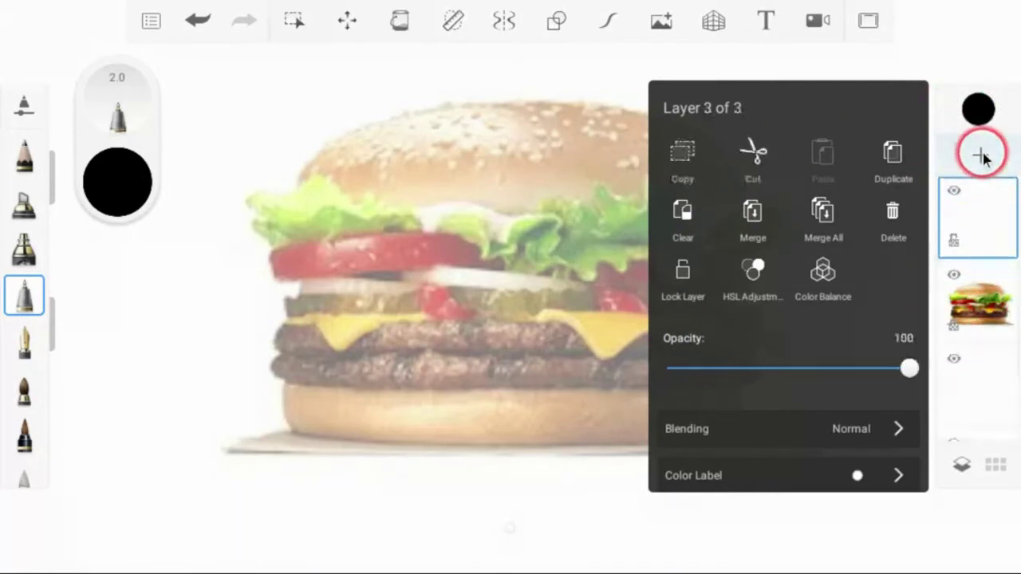
click(883, 56)
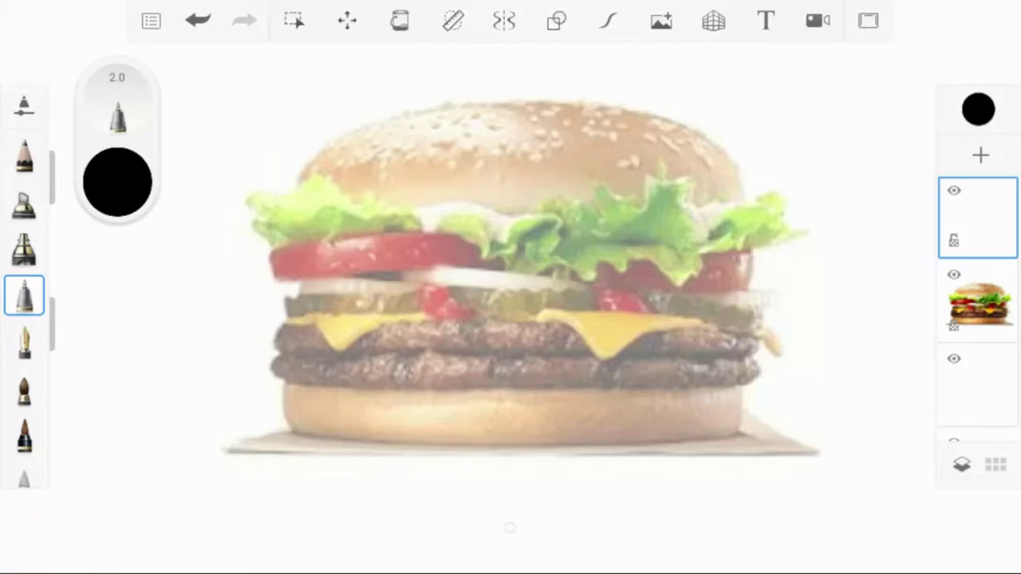
click(117, 182)
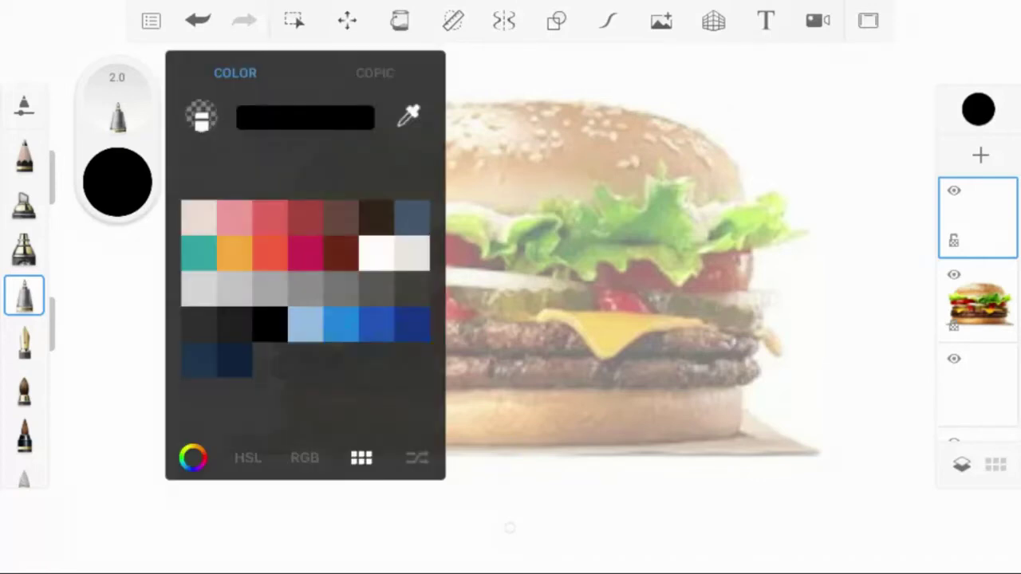
key(Escape)
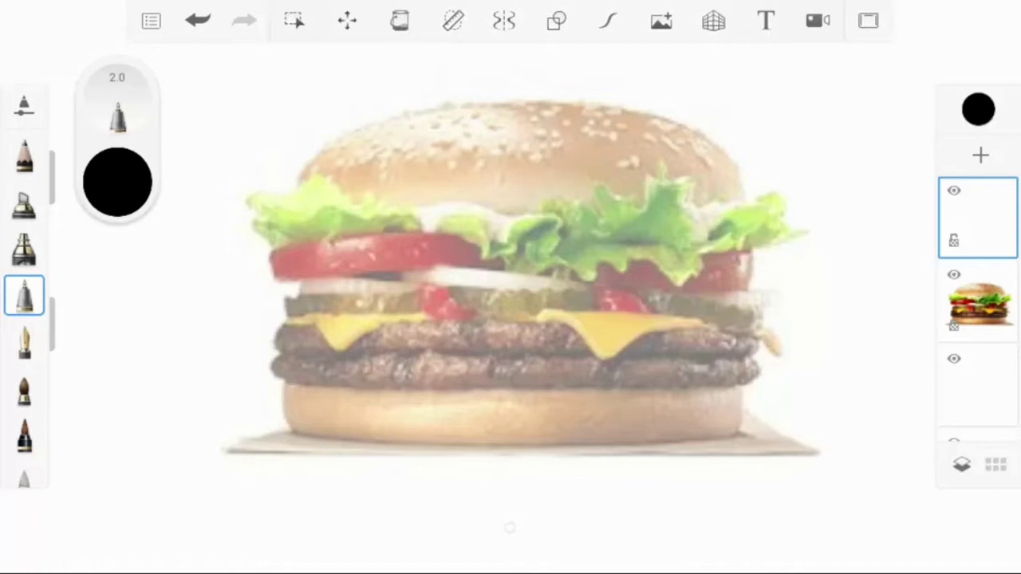
Step: Try to trace the bottom edge of the paper under the burger freehand in black, and undo the line
drag(228, 452, 821, 453)
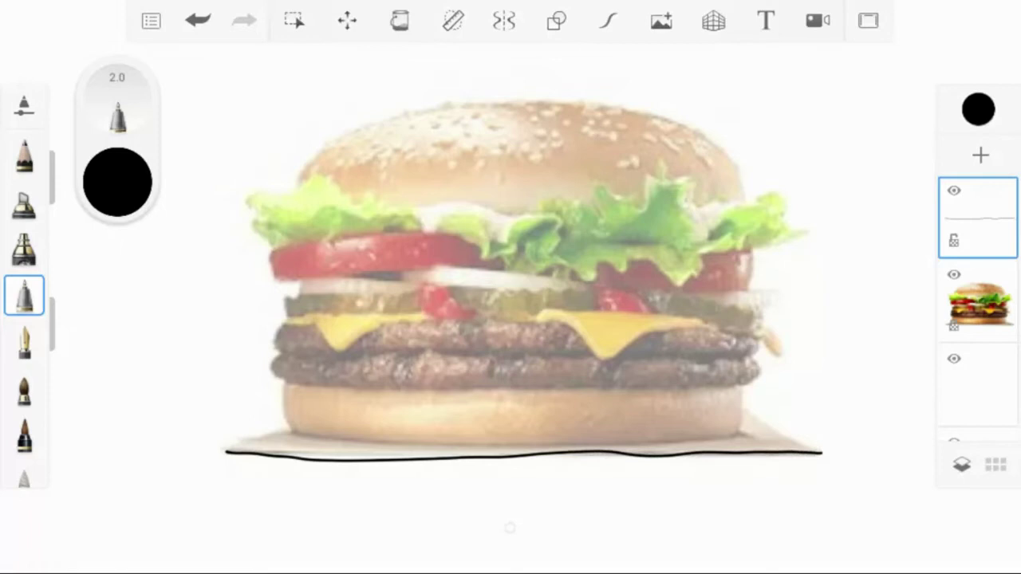
click(198, 20)
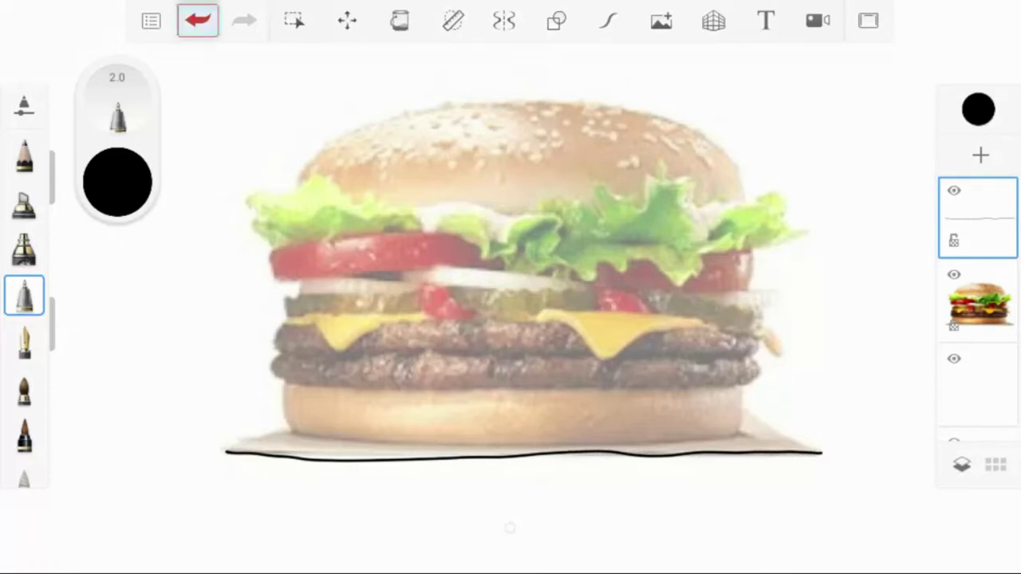
Step: Turn on Predictive Stroke, test it with one freehand circle at level 2 and one at level 5, and undo both
click(608, 20)
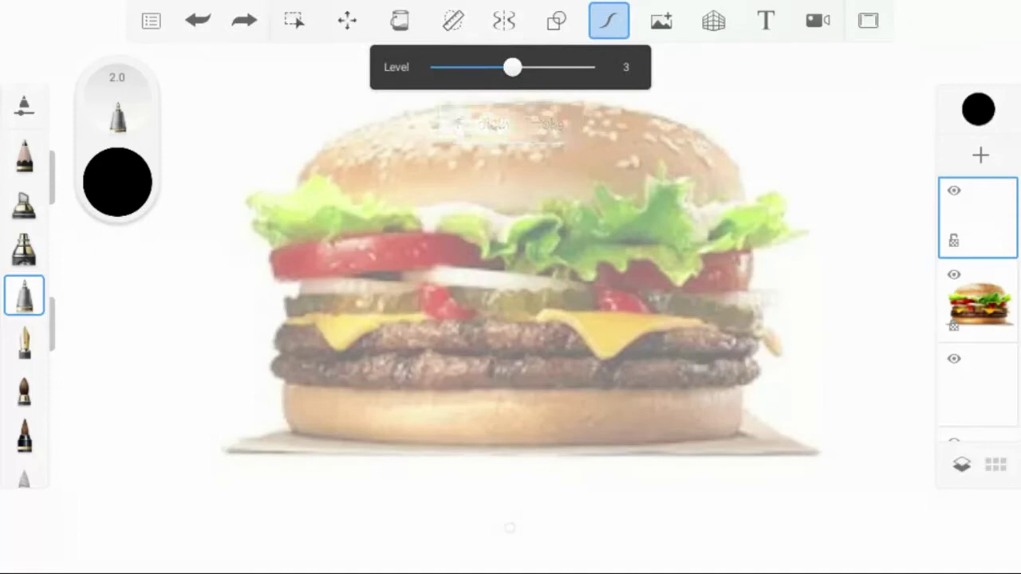
drag(512, 67, 471, 67)
mouse_move(835, 83)
mouse_down()
mouse_move(782, 191)
mouse_move(862, 129)
mouse_move(833, 79)
mouse_up()
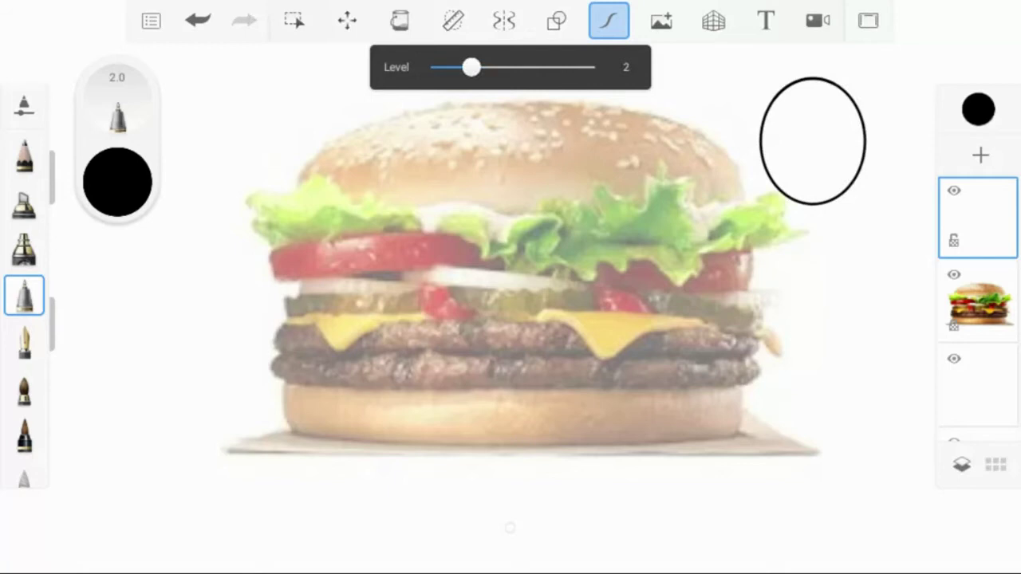
drag(471, 67, 594, 67)
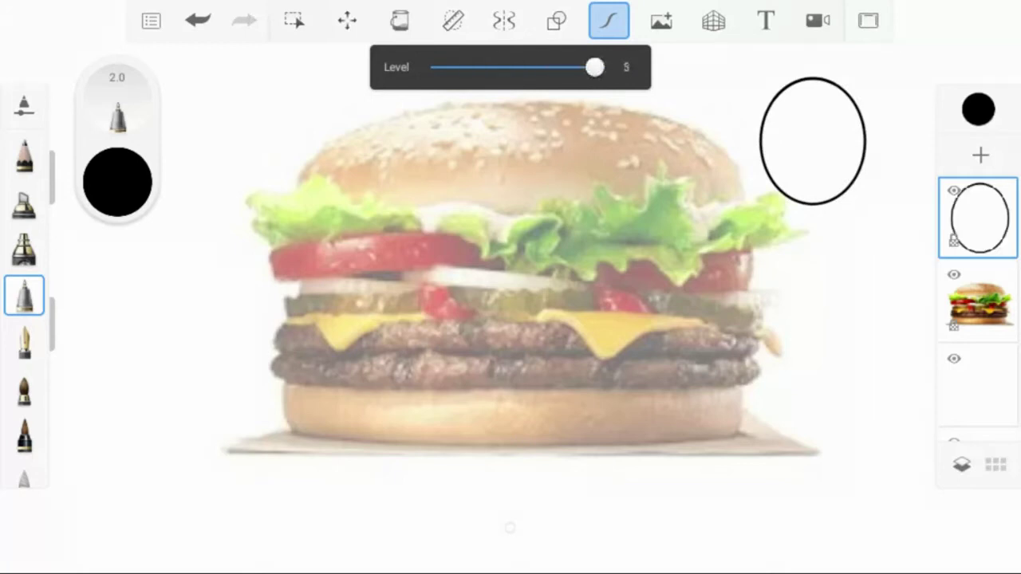
mouse_move(854, 249)
mouse_down()
mouse_move(792, 237)
mouse_move(810, 361)
mouse_move(860, 256)
mouse_up()
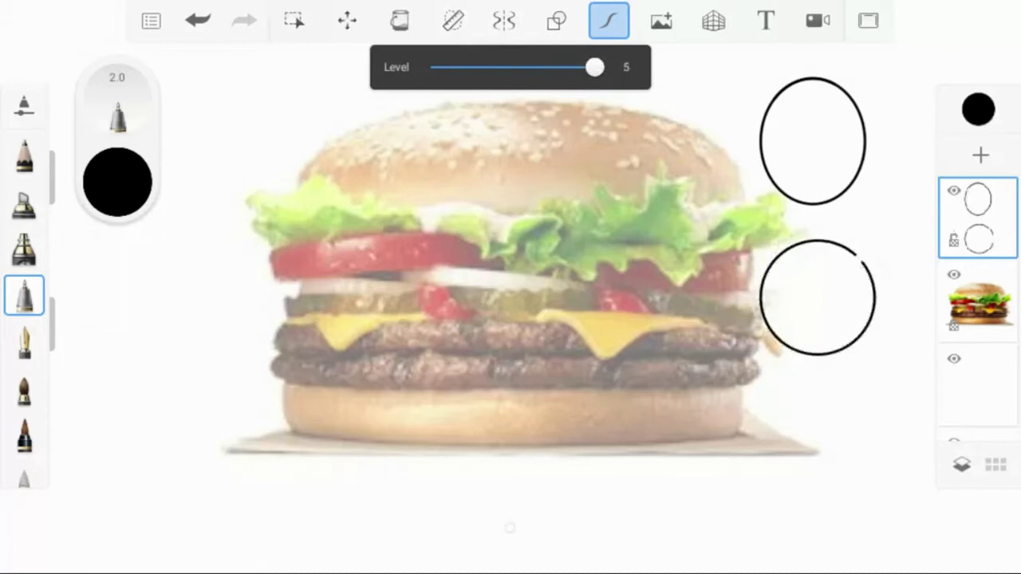
key(ctrl+z)
key(ctrl+z)
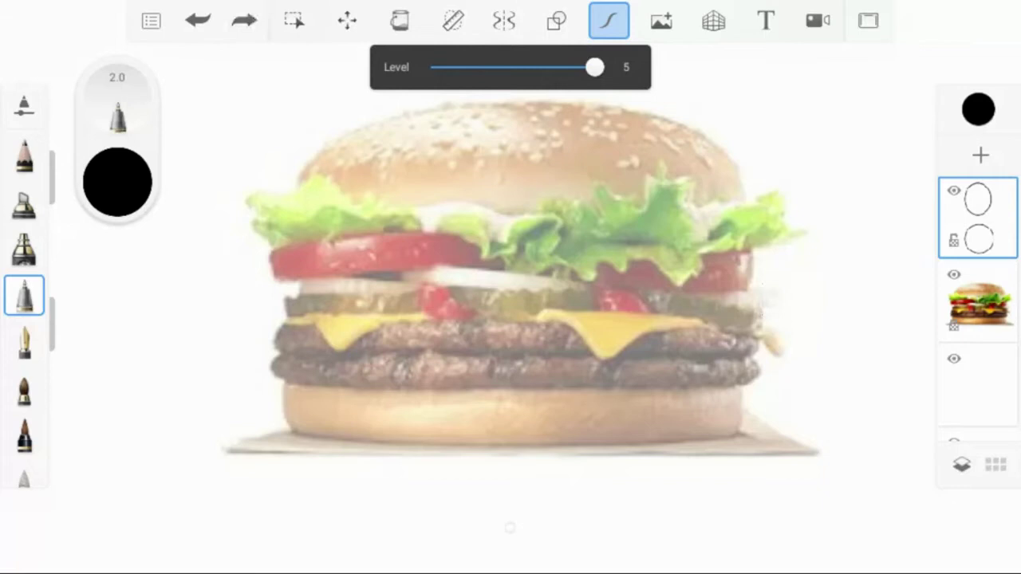
Step: Try outlining the bottom bun with Predictive Stroke at level 3 and again at level 2, undoing each outline
drag(594, 67, 511, 67)
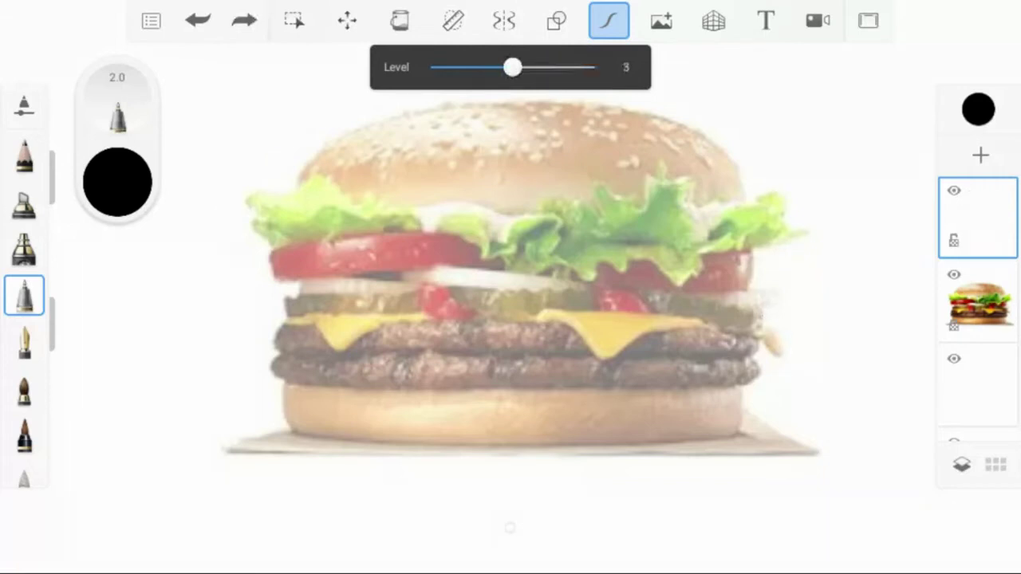
mouse_move(283, 381)
mouse_down()
mouse_move(291, 433)
mouse_move(411, 448)
mouse_move(710, 439)
mouse_move(742, 435)
mouse_move(744, 420)
mouse_move(742, 386)
mouse_move(281, 381)
mouse_up()
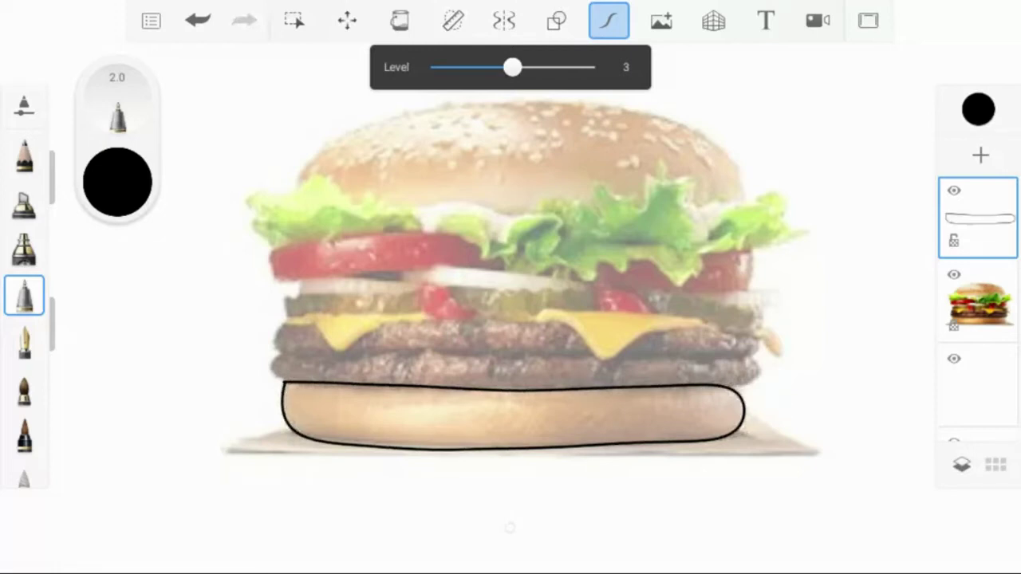
click(197, 20)
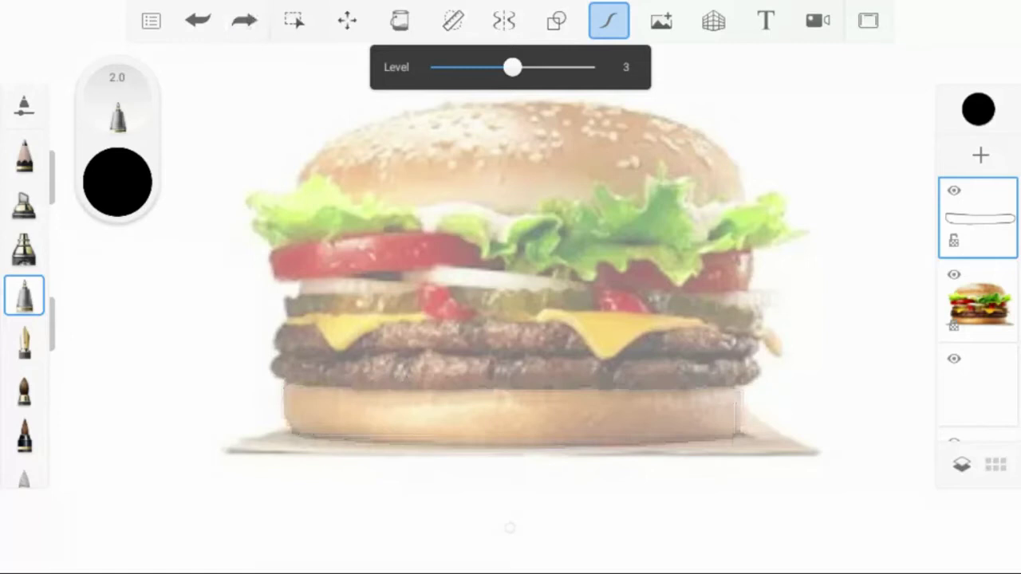
drag(512, 67, 471, 67)
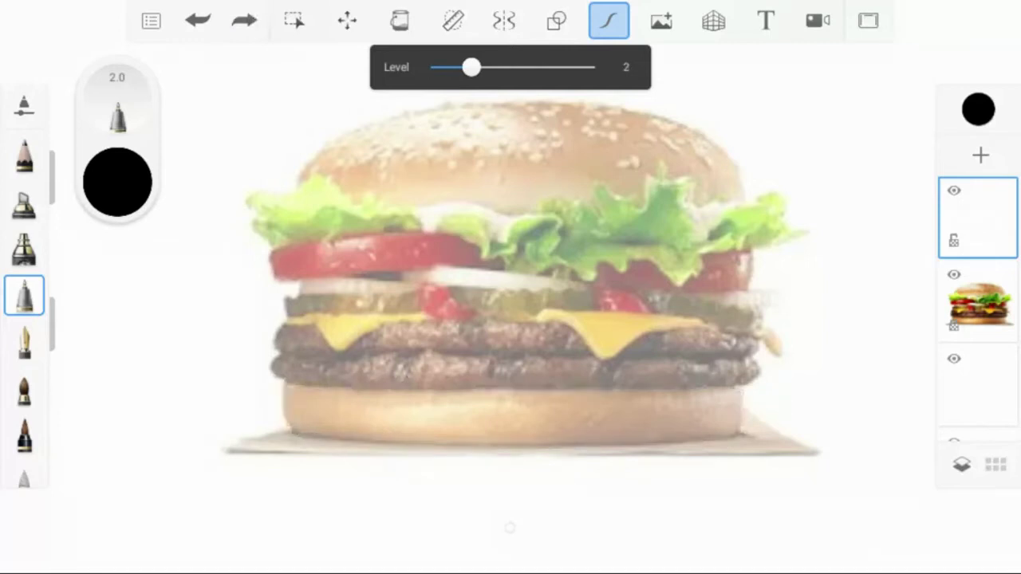
mouse_move(279, 384)
mouse_down()
mouse_move(289, 432)
mouse_move(337, 442)
mouse_move(645, 450)
mouse_move(736, 443)
mouse_move(747, 422)
mouse_move(743, 392)
mouse_move(729, 384)
mouse_move(280, 383)
mouse_up()
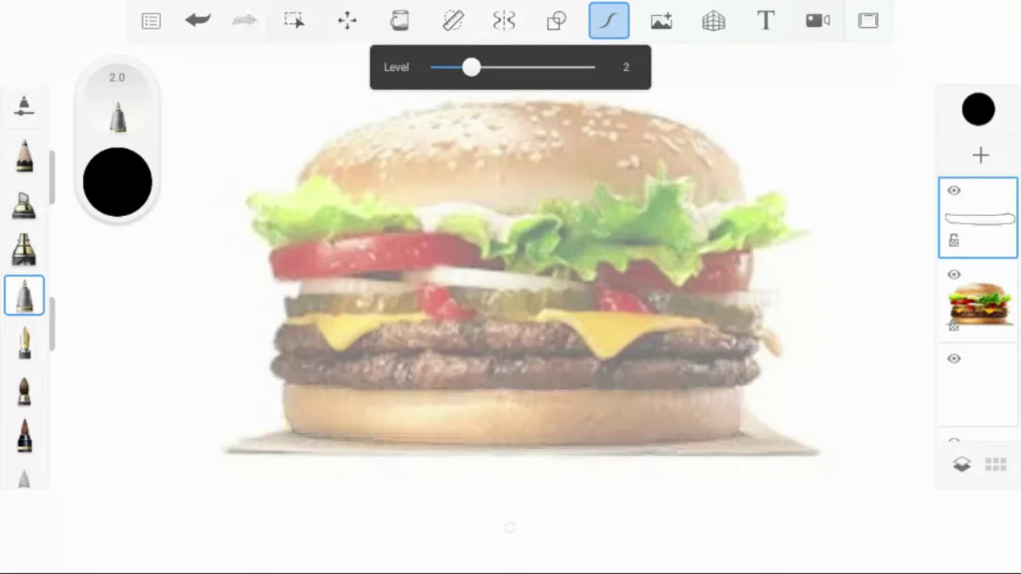
key(ctrl+z)
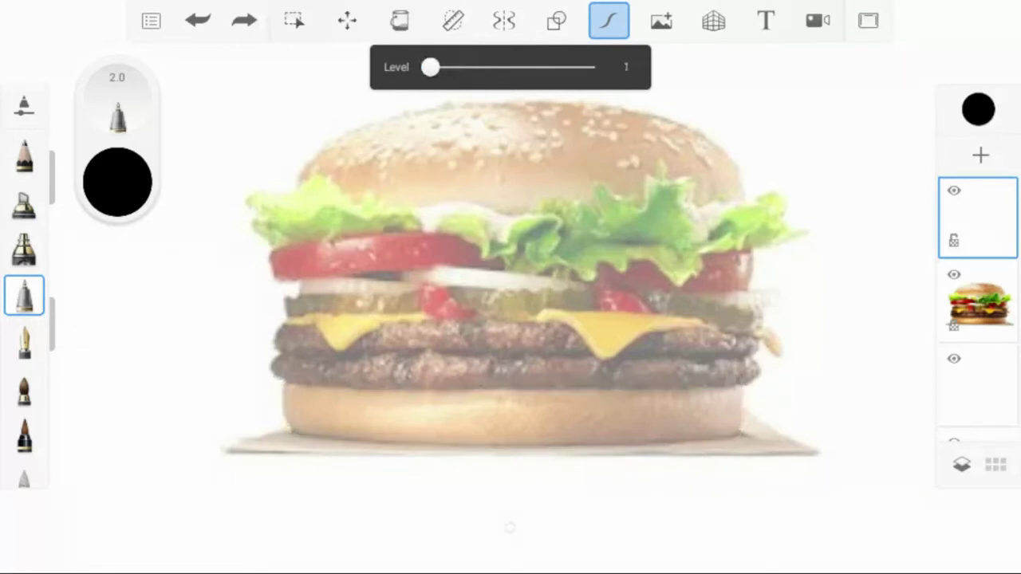
Step: Outline the bottom bun in black with Predictive Stroke at level 1, and add a new layer above the outline
mouse_move(284, 383)
mouse_down()
mouse_move(294, 434)
mouse_move(366, 445)
mouse_move(645, 444)
mouse_move(729, 437)
mouse_move(748, 420)
mouse_move(745, 387)
mouse_move(287, 384)
mouse_up()
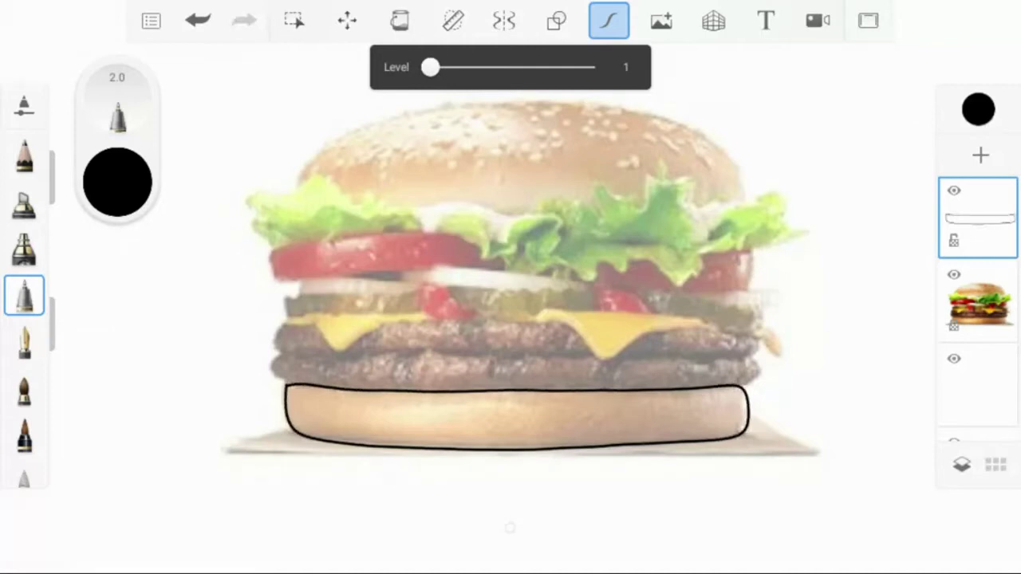
click(513, 438)
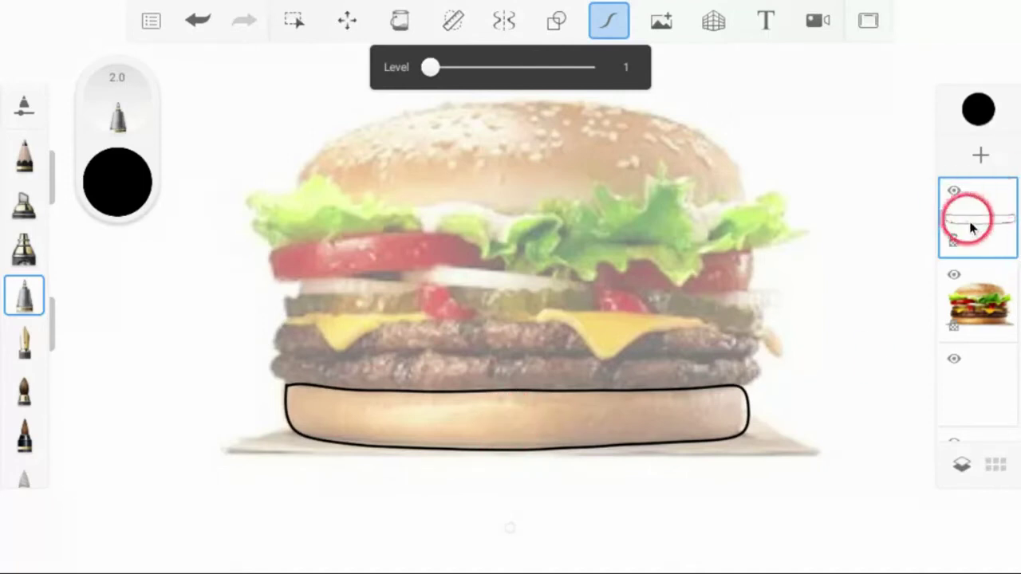
click(980, 159)
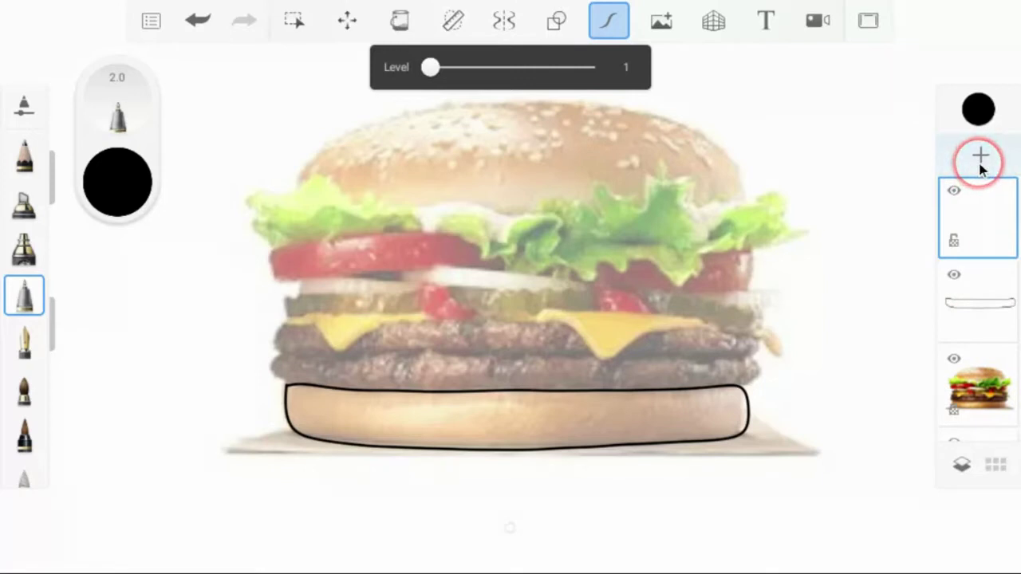
Step: Outline both beef patties in black, and on a new layer outline the two cheese slices and the small drip beside the upper patty
mouse_move(330, 352)
mouse_down()
mouse_move(274, 354)
mouse_move(280, 383)
mouse_move(571, 391)
mouse_move(747, 381)
mouse_move(744, 353)
mouse_move(322, 352)
mouse_move(291, 349)
mouse_move(276, 328)
mouse_move(445, 319)
mouse_move(753, 333)
mouse_move(743, 352)
mouse_move(317, 349)
mouse_up()
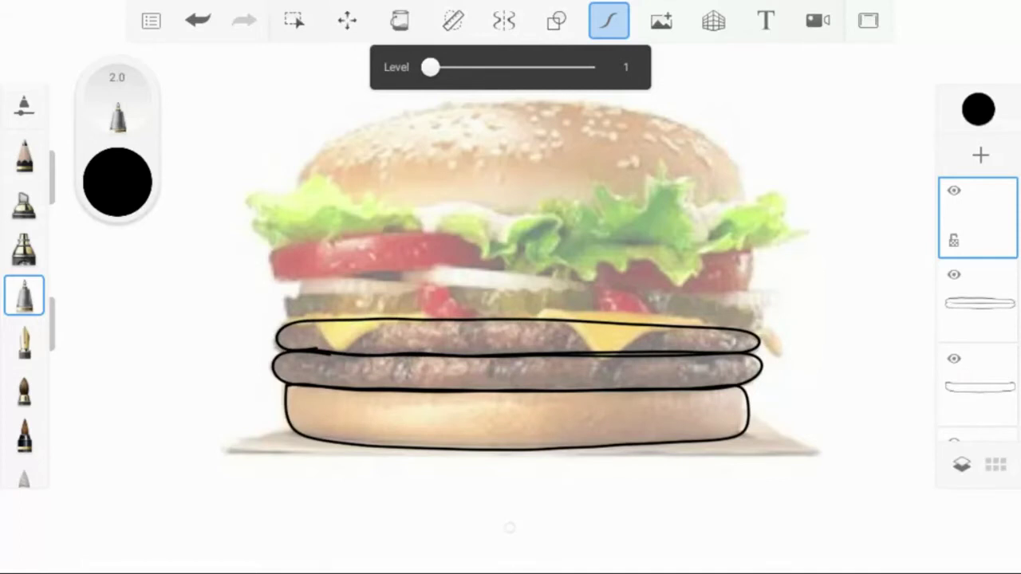
mouse_move(284, 317)
mouse_down()
mouse_move(331, 353)
mouse_move(383, 319)
mouse_move(427, 315)
mouse_move(285, 317)
mouse_up()
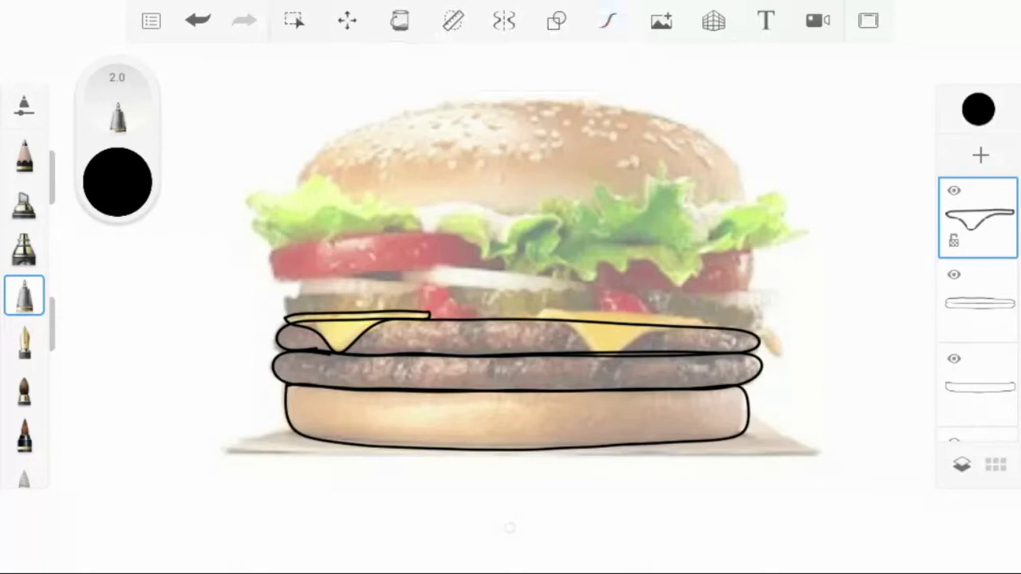
mouse_move(530, 312)
mouse_down()
mouse_move(697, 318)
mouse_move(707, 327)
mouse_move(667, 329)
mouse_move(604, 366)
mouse_move(528, 312)
mouse_up()
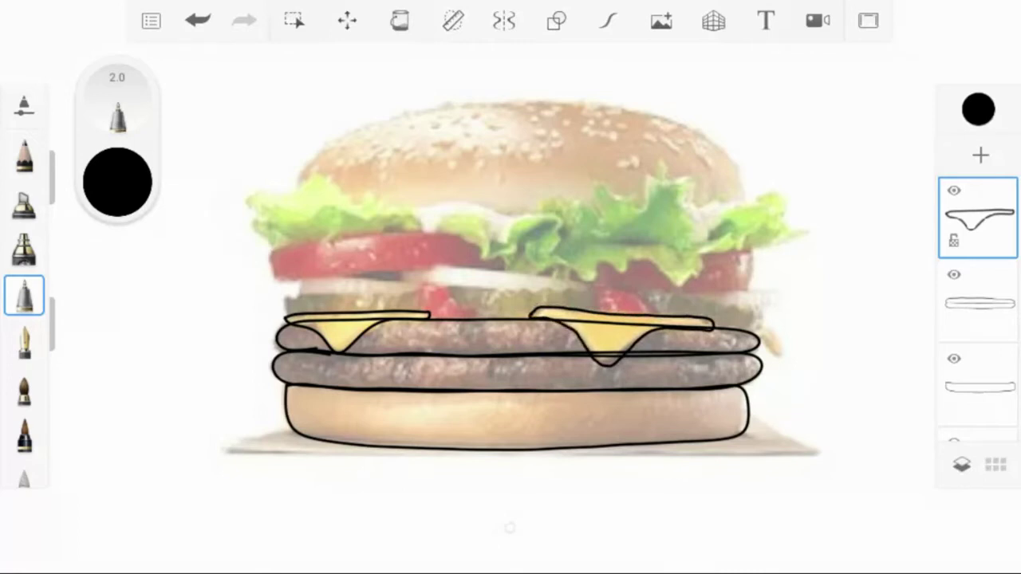
mouse_move(748, 323)
mouse_down()
mouse_move(781, 348)
mouse_move(756, 333)
mouse_up()
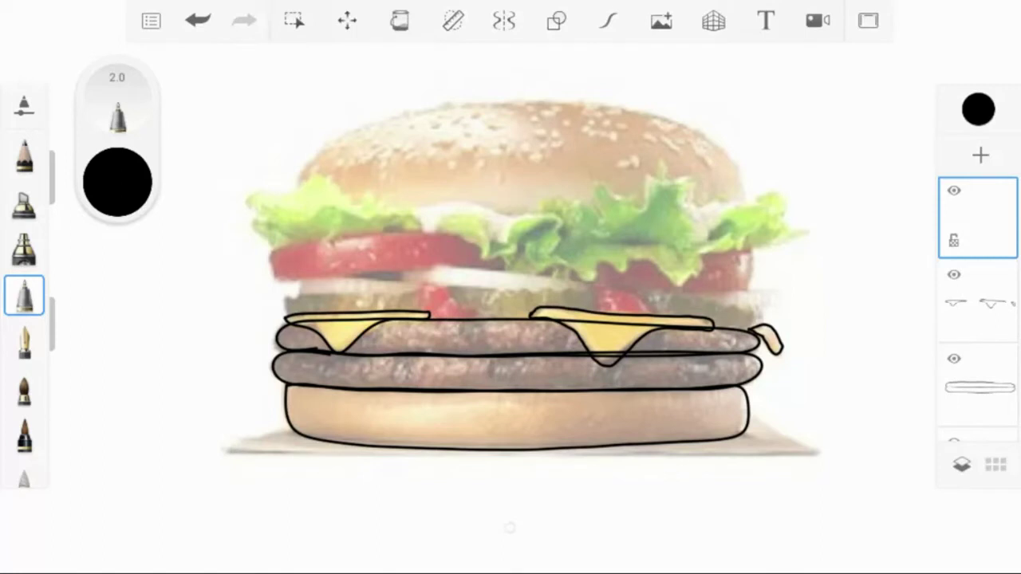
Step: On a new layer above the cheese, outline the three pickle slices in black with wavy top edges
mouse_move(284, 316)
mouse_down()
mouse_move(297, 293)
mouse_move(411, 293)
mouse_move(423, 305)
mouse_move(287, 319)
mouse_up()
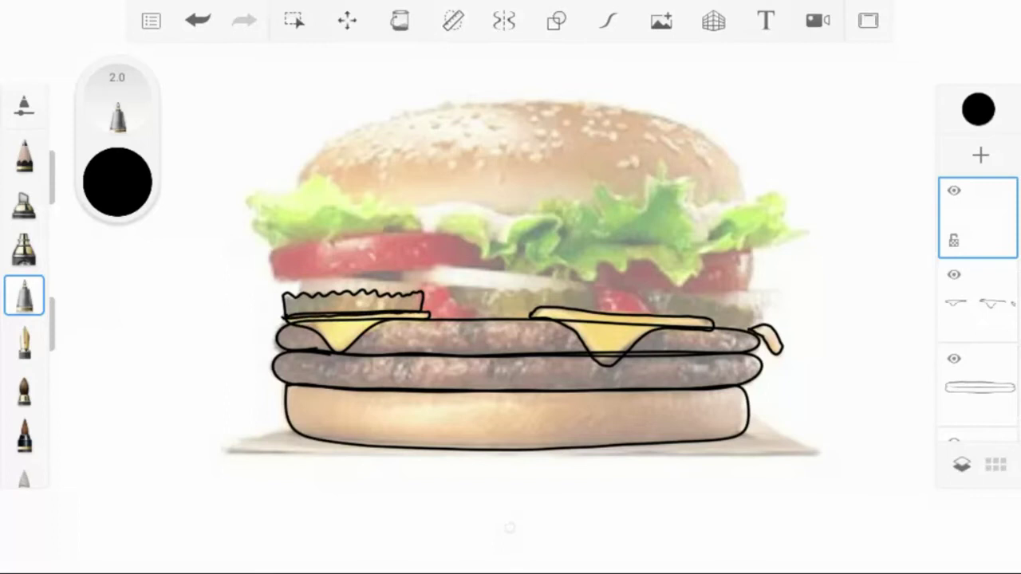
mouse_move(446, 287)
mouse_down()
mouse_move(516, 317)
mouse_move(595, 302)
mouse_move(587, 287)
mouse_move(445, 289)
mouse_up()
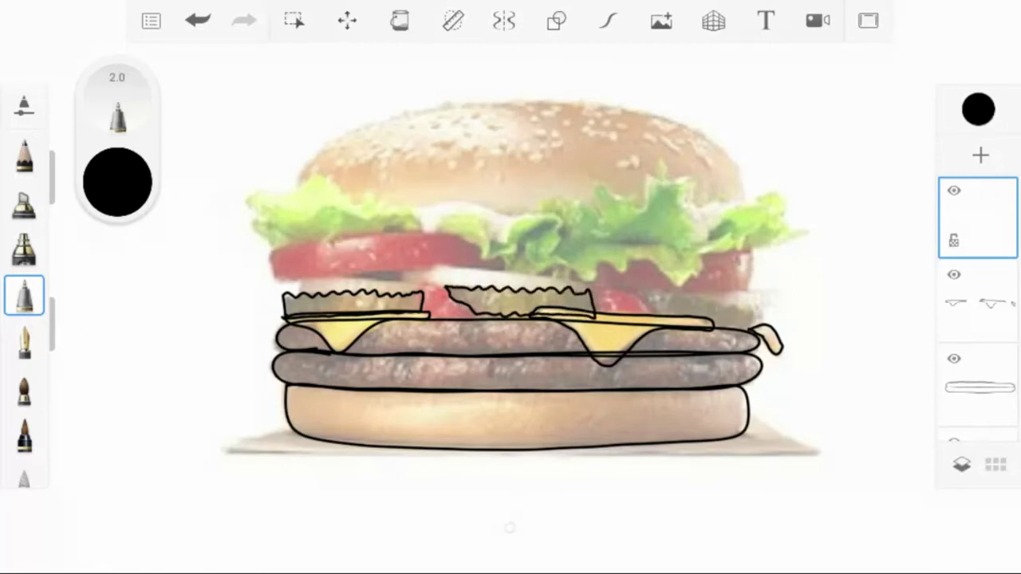
mouse_move(630, 290)
mouse_down()
mouse_move(655, 314)
mouse_move(748, 333)
mouse_move(756, 304)
mouse_move(633, 288)
mouse_up()
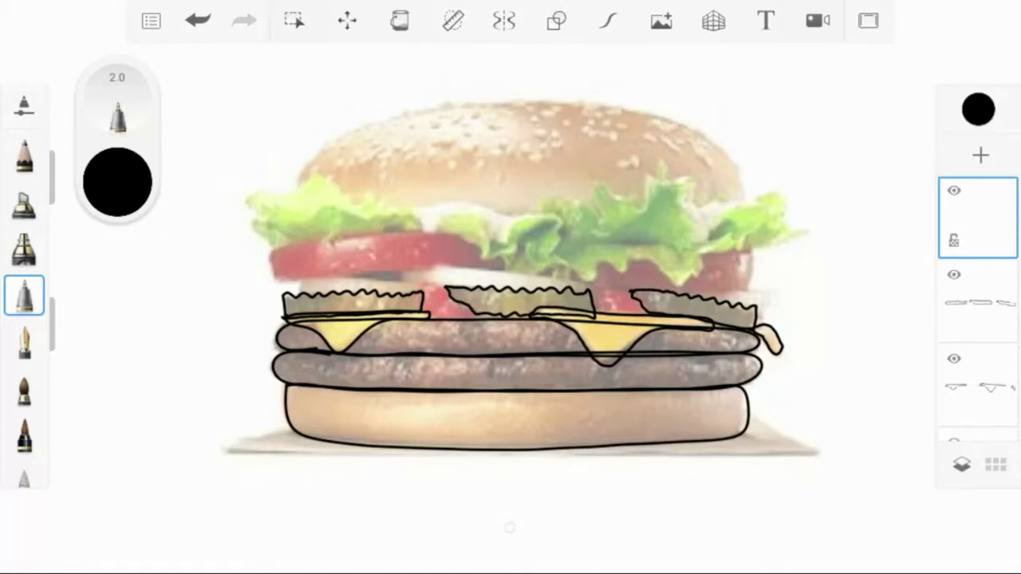
Step: Outline the two red ketchup pieces between the pickles on their own layer, and add another layer above
mouse_move(416, 285)
mouse_down()
mouse_move(438, 281)
mouse_move(480, 316)
mouse_move(419, 316)
mouse_move(416, 285)
mouse_up()
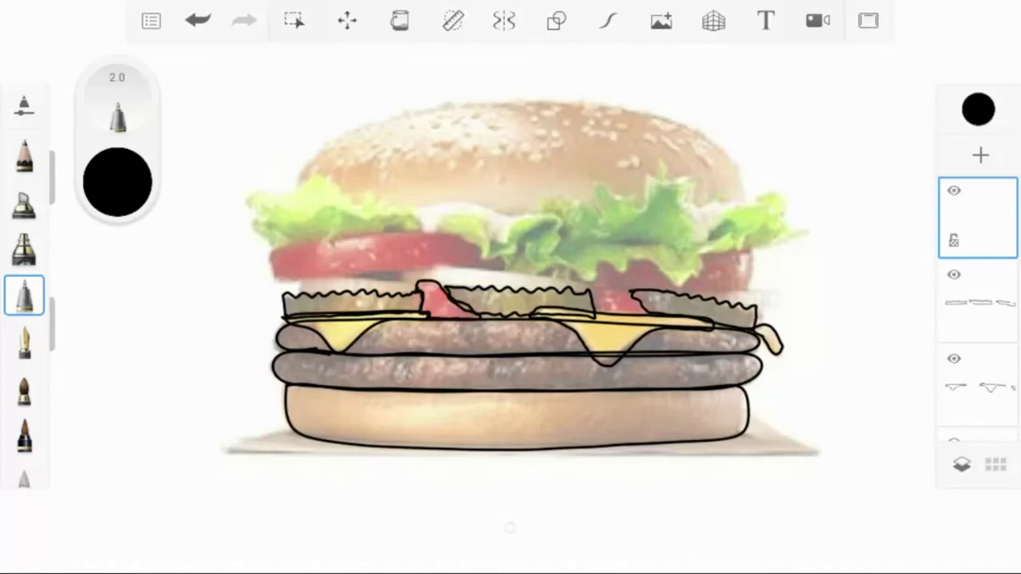
mouse_move(592, 292)
mouse_down()
mouse_move(629, 289)
mouse_move(647, 312)
mouse_move(604, 317)
mouse_move(590, 298)
mouse_up()
click(980, 155)
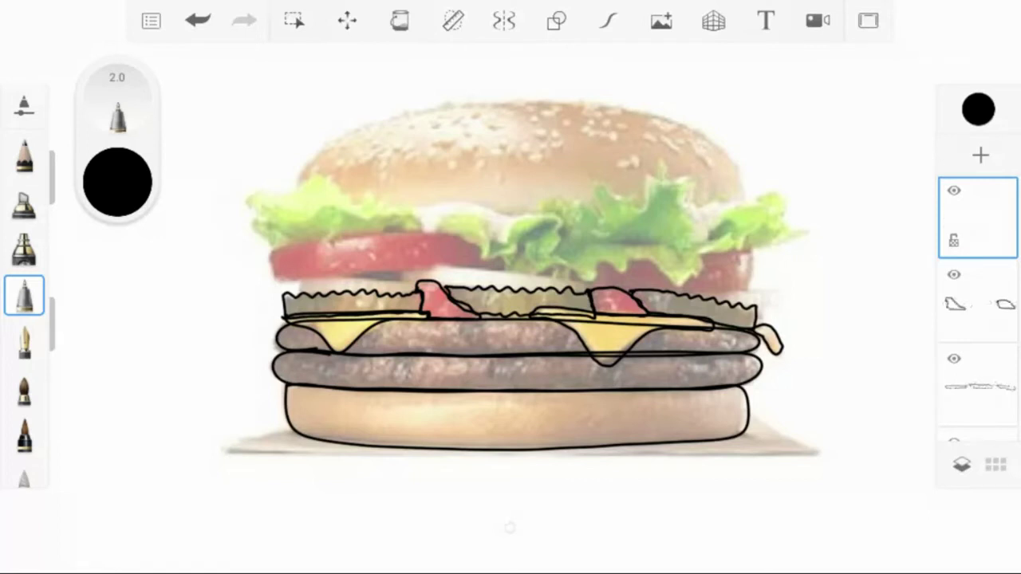
Step: Outline the three onion slices above the pickles in black, and add a new layer above them
mouse_move(297, 294)
mouse_down()
mouse_move(314, 278)
mouse_move(367, 280)
mouse_up()
mouse_move(426, 279)
mouse_down()
mouse_move(410, 295)
mouse_move(293, 294)
mouse_up()
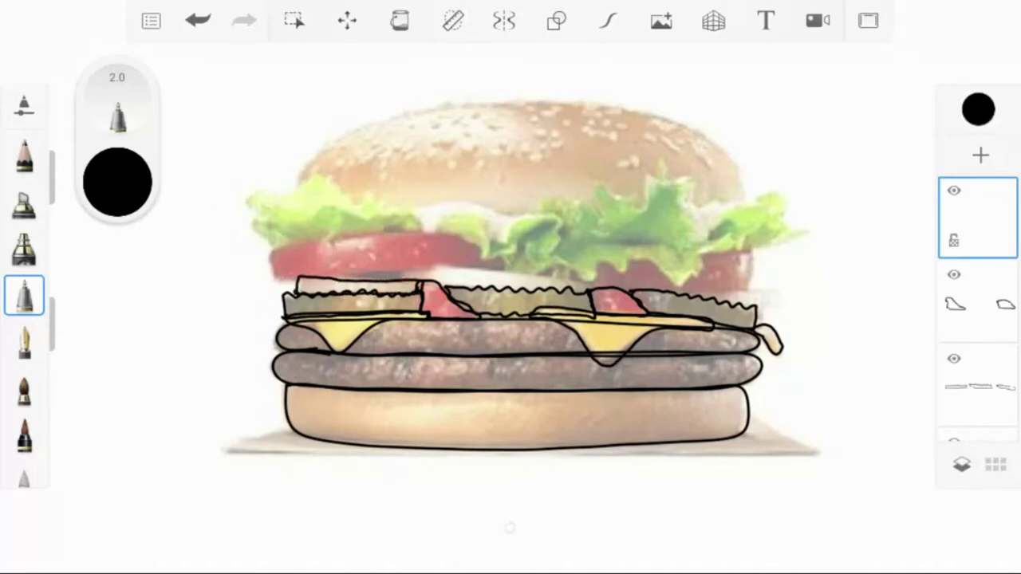
mouse_move(397, 265)
mouse_down()
mouse_move(421, 284)
mouse_move(590, 302)
mouse_move(577, 276)
mouse_move(397, 264)
mouse_move(397, 274)
mouse_up()
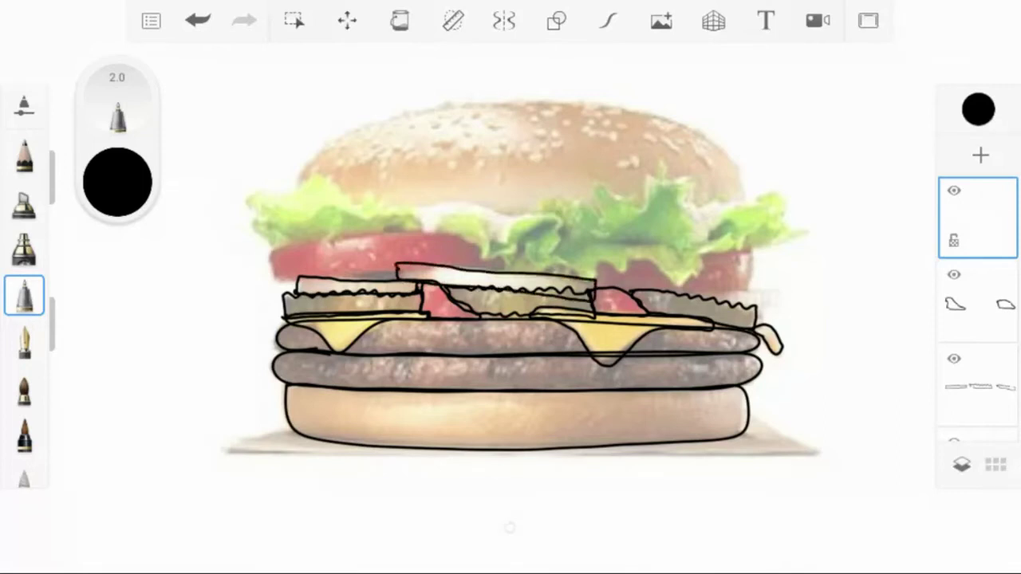
mouse_move(676, 292)
mouse_down()
mouse_move(775, 287)
mouse_move(786, 305)
mouse_move(754, 313)
mouse_move(702, 303)
mouse_move(680, 285)
mouse_up()
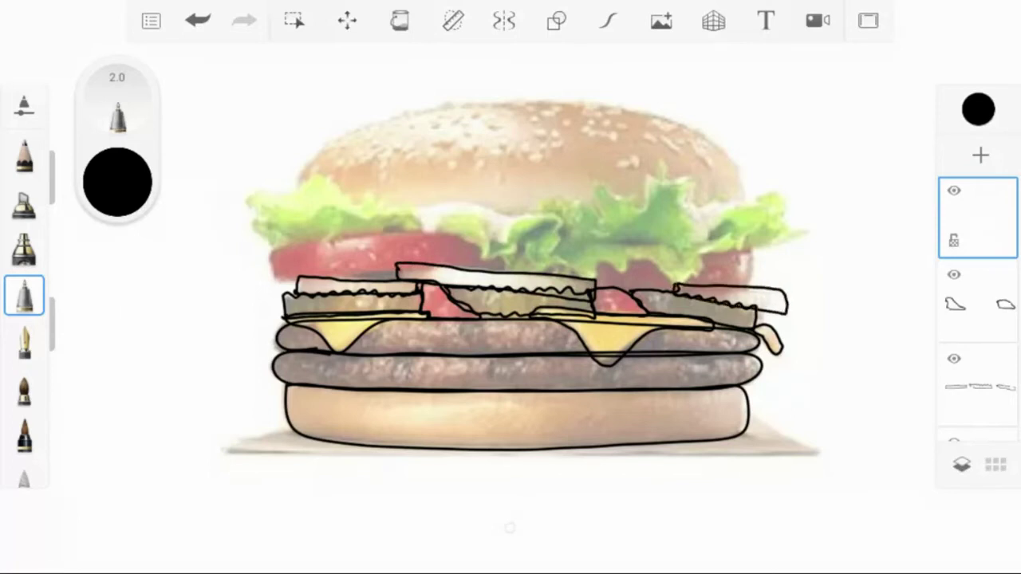
key(ctrl+shift+n)
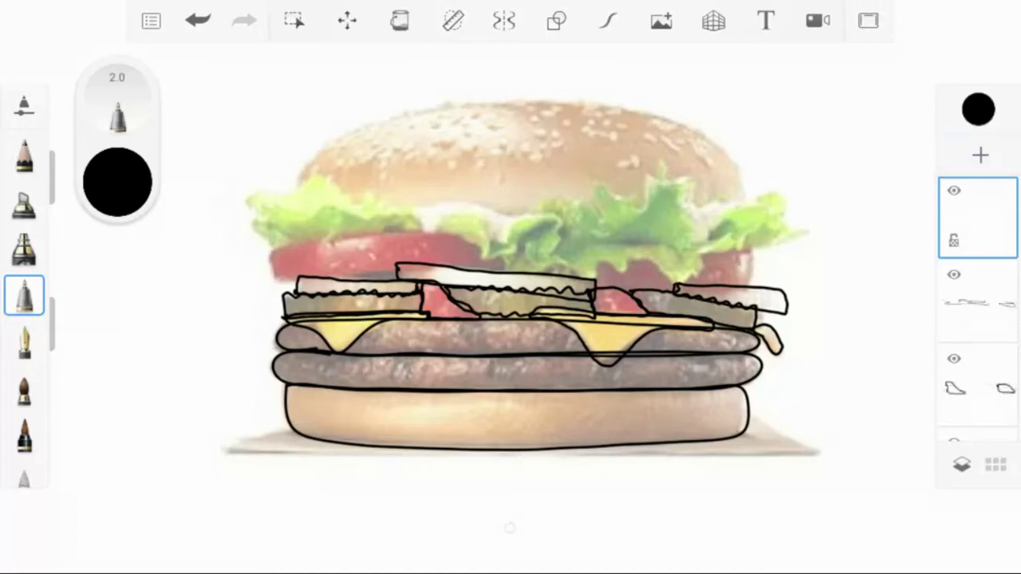
Step: Outline the two tomato slices in black, and add a new layer above them
mouse_move(270, 250)
mouse_down()
mouse_move(278, 279)
mouse_move(292, 281)
mouse_move(503, 266)
mouse_move(470, 241)
mouse_move(433, 235)
mouse_move(330, 237)
mouse_move(268, 252)
mouse_up()
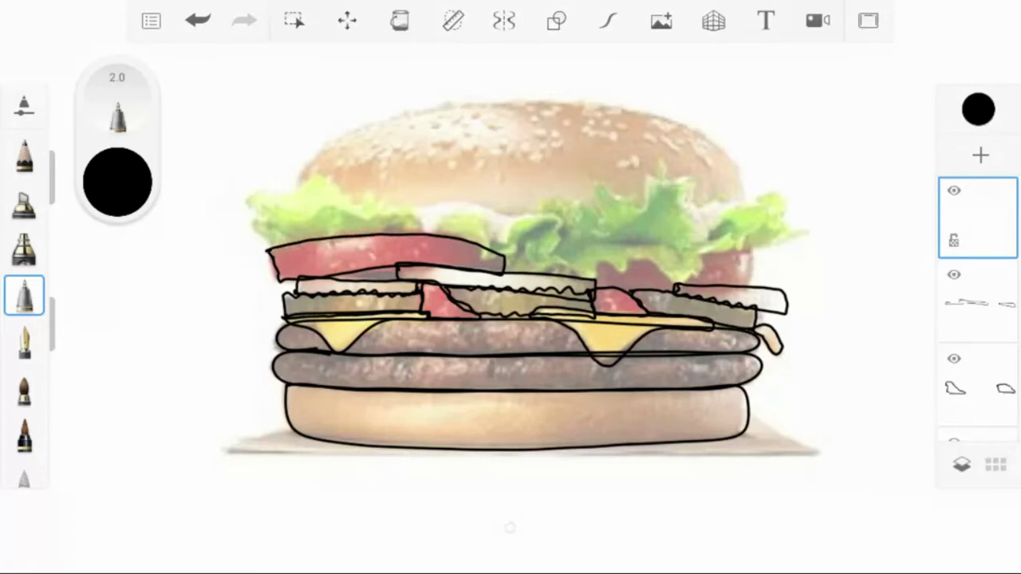
mouse_move(570, 268)
mouse_down()
mouse_move(753, 248)
mouse_move(755, 287)
mouse_move(585, 287)
mouse_move(571, 269)
mouse_up()
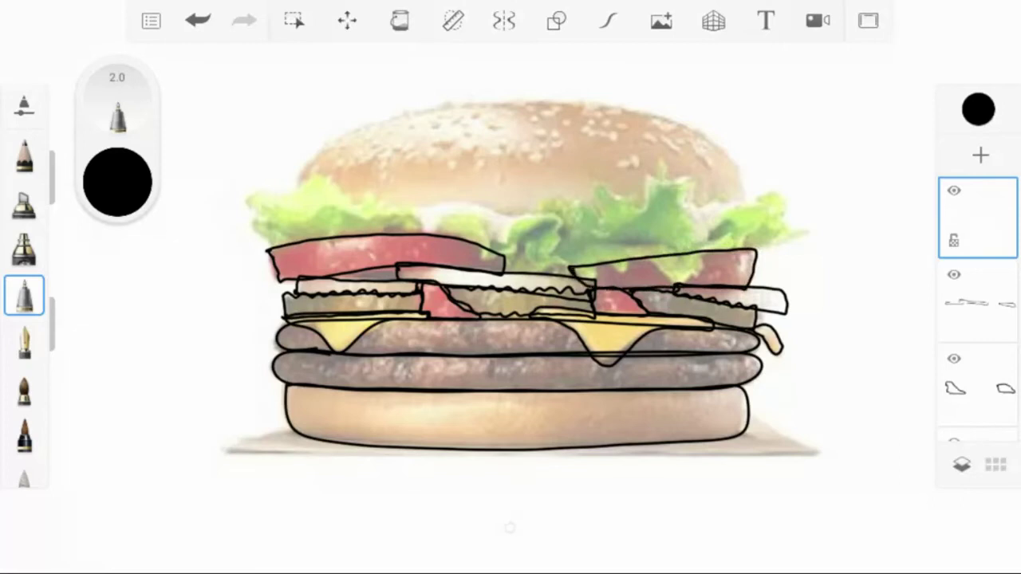
click(980, 155)
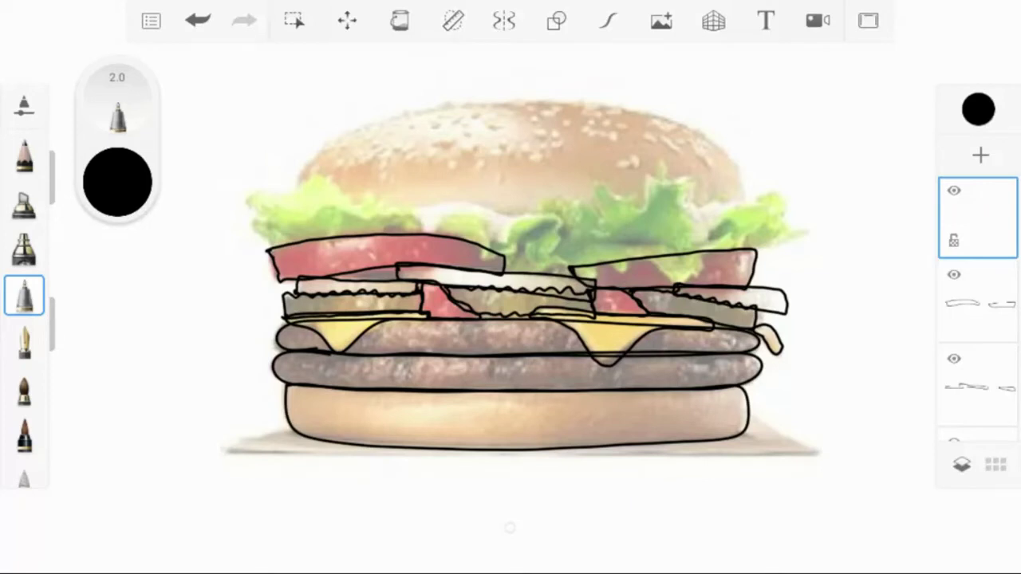
Step: Outline the lettuce from the left leaves to the right tip in black, hiding the tomato layer to trace its covered edges
mouse_move(260, 232)
mouse_down()
mouse_move(255, 224)
mouse_move(275, 212)
mouse_move(251, 206)
mouse_move(258, 187)
mouse_move(324, 186)
mouse_move(351, 211)
mouse_move(377, 204)
mouse_move(431, 233)
mouse_move(271, 247)
mouse_move(257, 216)
mouse_move(347, 214)
mouse_move(429, 235)
mouse_move(460, 212)
mouse_move(488, 233)
mouse_move(485, 253)
mouse_move(514, 246)
mouse_move(525, 215)
mouse_move(563, 219)
mouse_move(549, 256)
mouse_move(597, 278)
mouse_move(605, 255)
mouse_move(627, 269)
mouse_move(638, 252)
mouse_move(670, 279)
mouse_move(706, 256)
mouse_move(687, 179)
mouse_move(645, 176)
mouse_move(630, 211)
mouse_move(610, 198)
mouse_move(589, 228)
mouse_move(563, 204)
mouse_move(535, 212)
mouse_up()
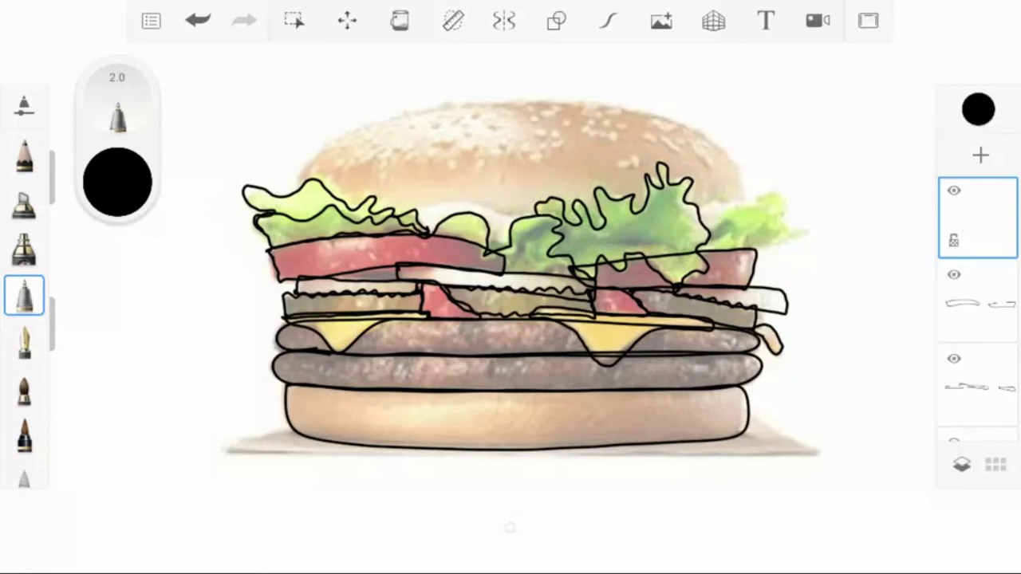
click(953, 274)
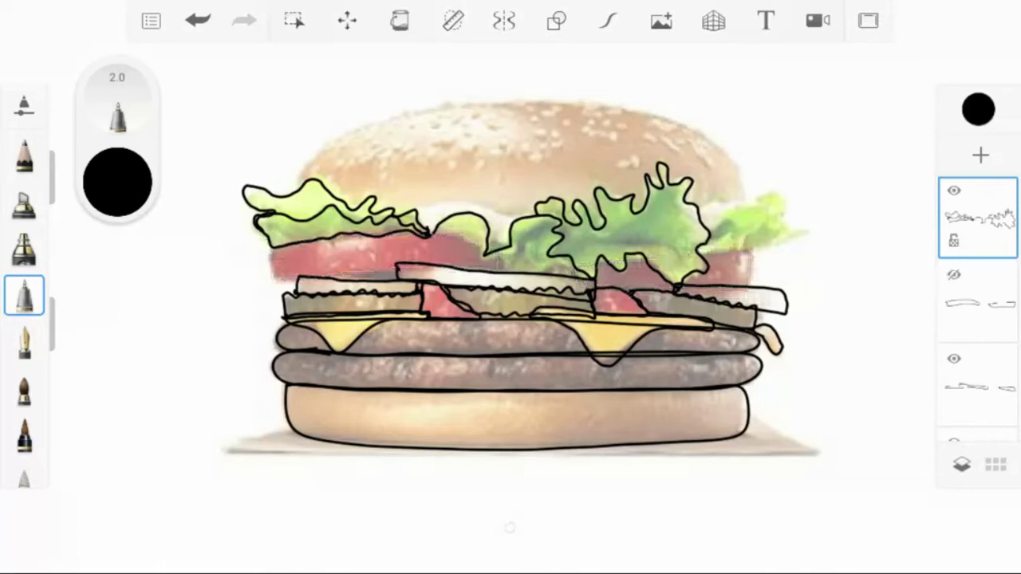
mouse_move(423, 232)
mouse_down()
mouse_move(455, 233)
mouse_move(495, 257)
mouse_move(544, 226)
mouse_move(525, 257)
mouse_move(496, 256)
mouse_move(503, 267)
mouse_move(595, 279)
mouse_up()
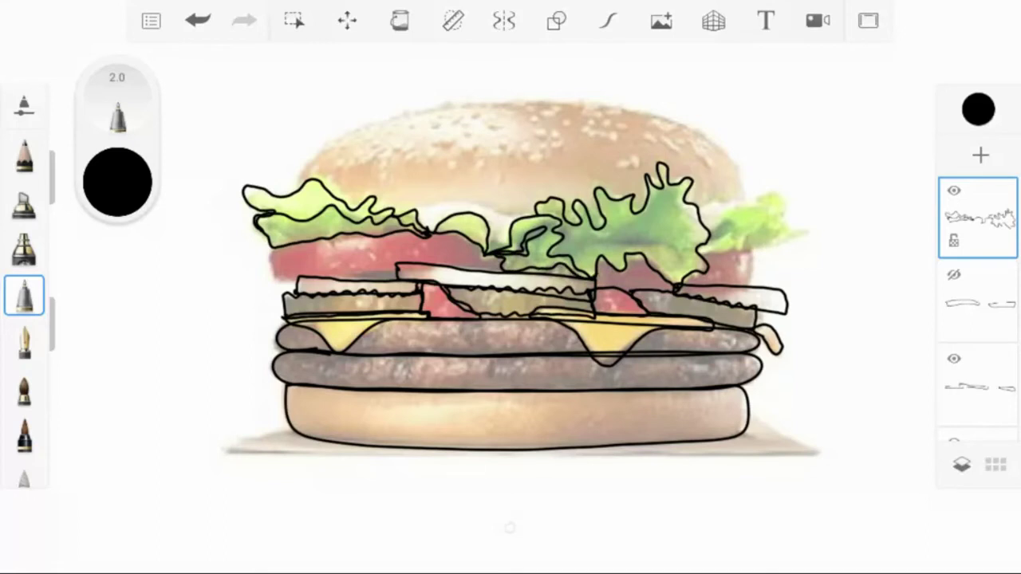
mouse_move(696, 206)
mouse_down()
mouse_move(778, 191)
mouse_move(780, 217)
mouse_move(808, 225)
mouse_move(707, 250)
mouse_move(695, 247)
mouse_move(770, 212)
mouse_move(793, 227)
mouse_up()
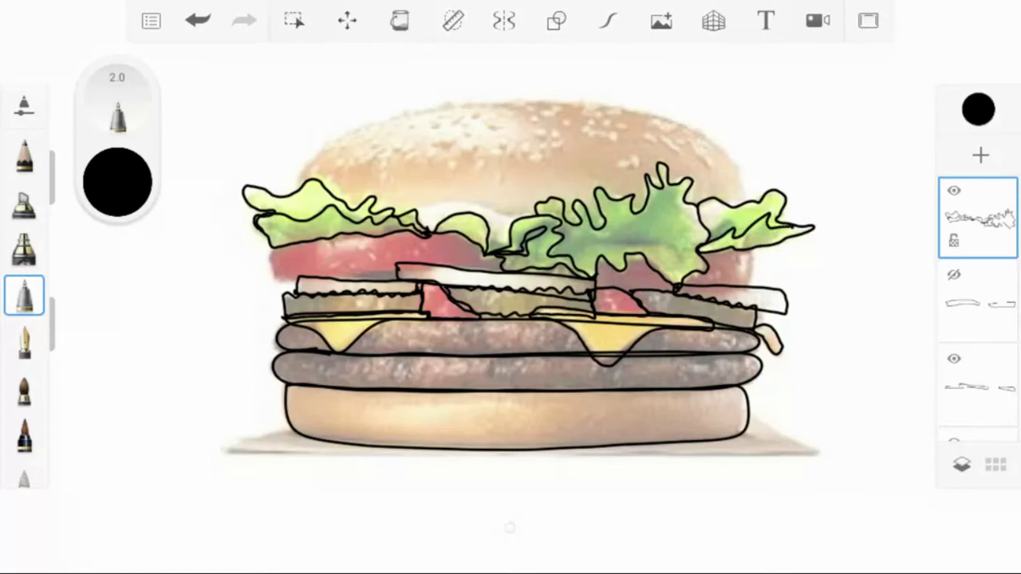
Step: Draw the inner fold lines in the central and right lettuce leaves
drag(710, 233, 732, 224)
mouse_move(549, 249)
mouse_down()
mouse_move(676, 243)
mouse_move(679, 265)
mouse_move(670, 255)
mouse_up()
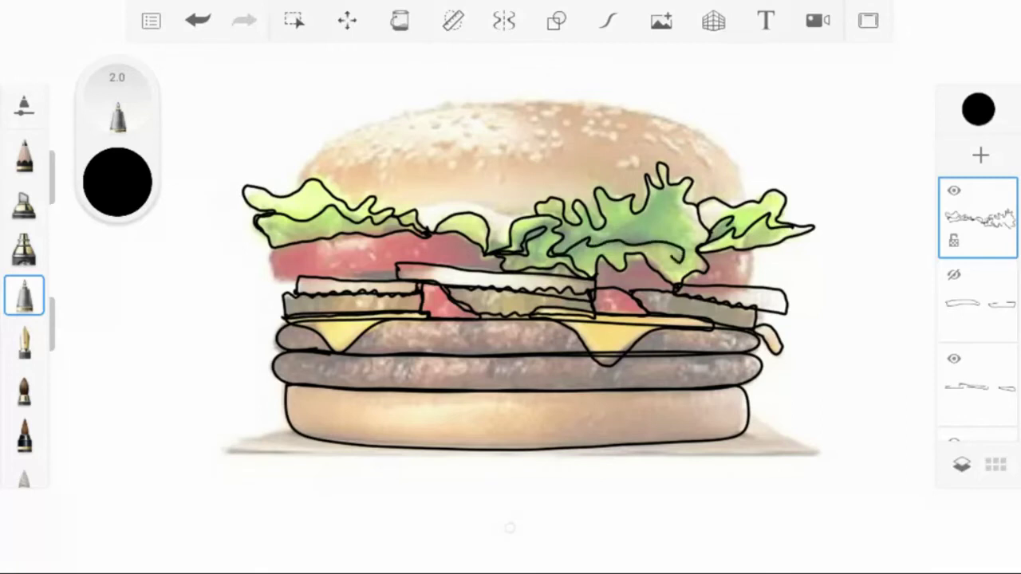
drag(593, 245, 665, 198)
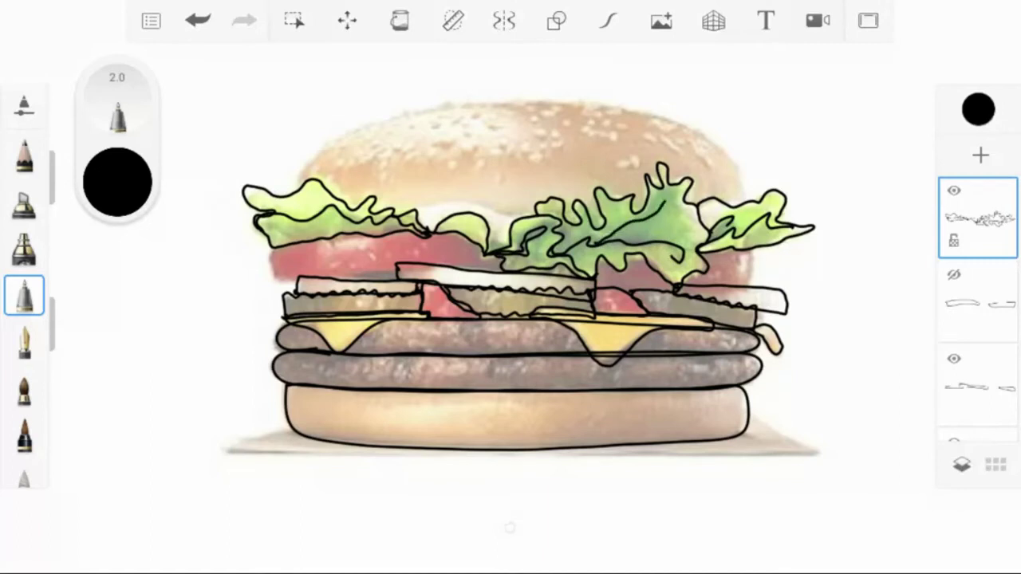
Step: Show the tomato layer again, and outline the two mayonnaise patches on their own layer with an empty layer above
click(953, 275)
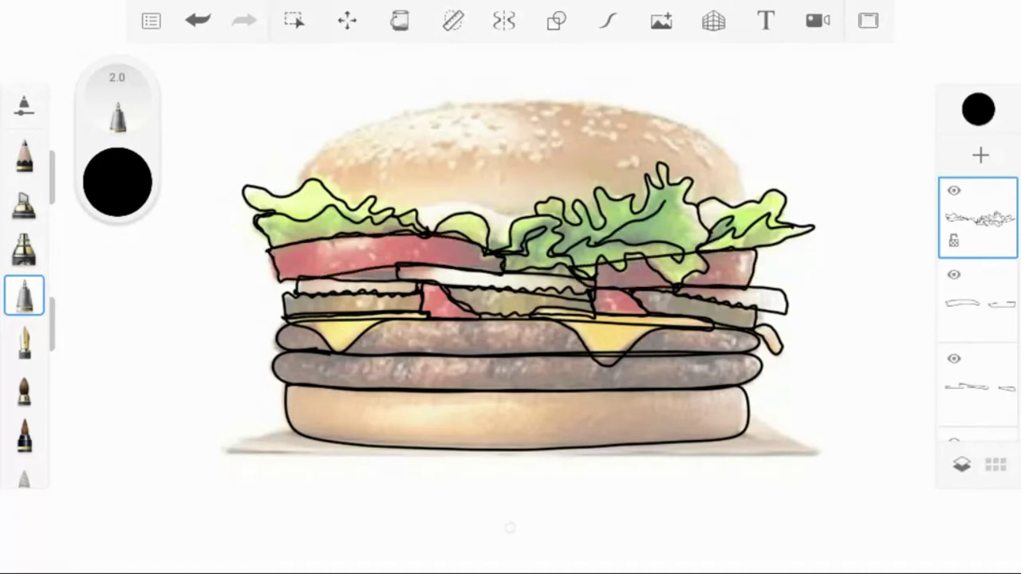
click(980, 155)
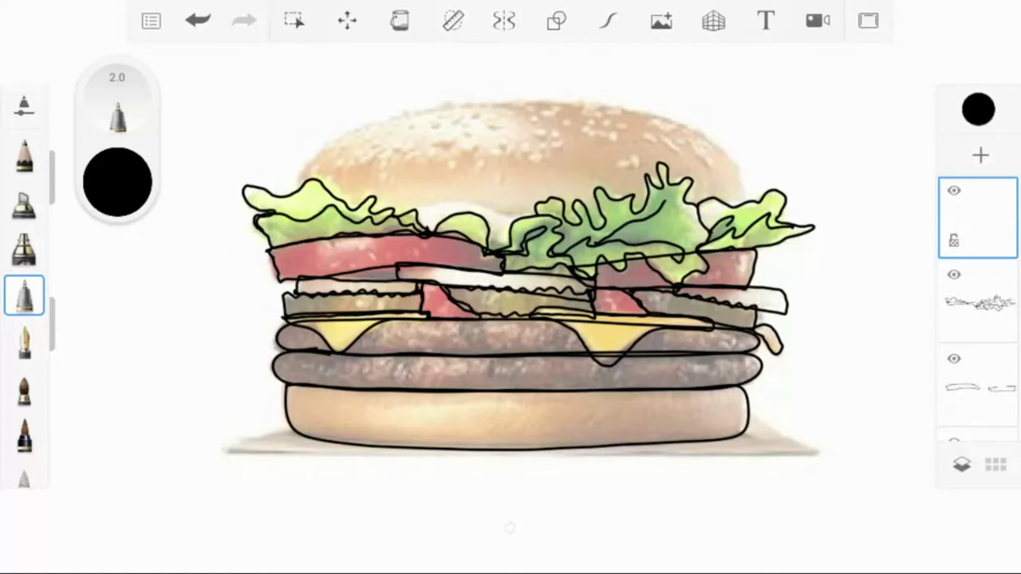
mouse_move(416, 210)
mouse_down()
mouse_move(439, 201)
mouse_move(523, 218)
mouse_move(493, 249)
mouse_move(477, 228)
mouse_move(416, 223)
mouse_move(427, 205)
mouse_move(450, 199)
mouse_up()
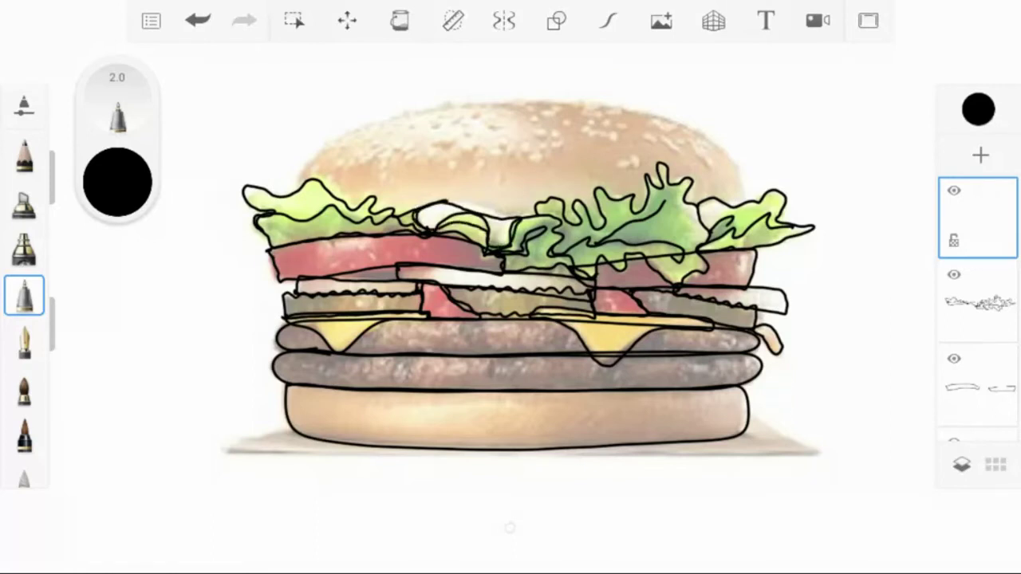
mouse_move(695, 206)
mouse_down()
mouse_move(719, 195)
mouse_move(730, 211)
mouse_move(702, 228)
mouse_move(695, 206)
mouse_move(720, 198)
mouse_up()
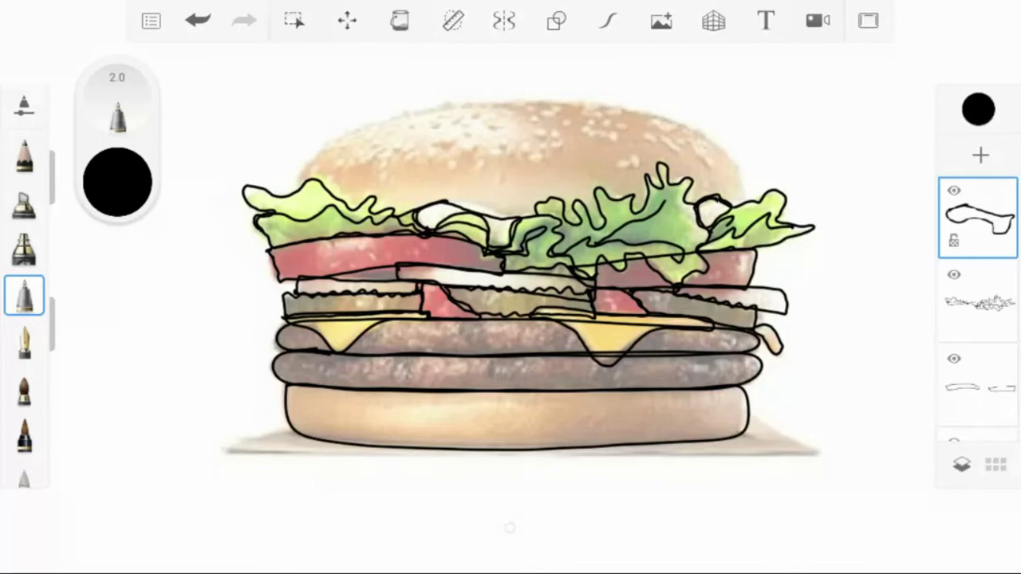
click(980, 155)
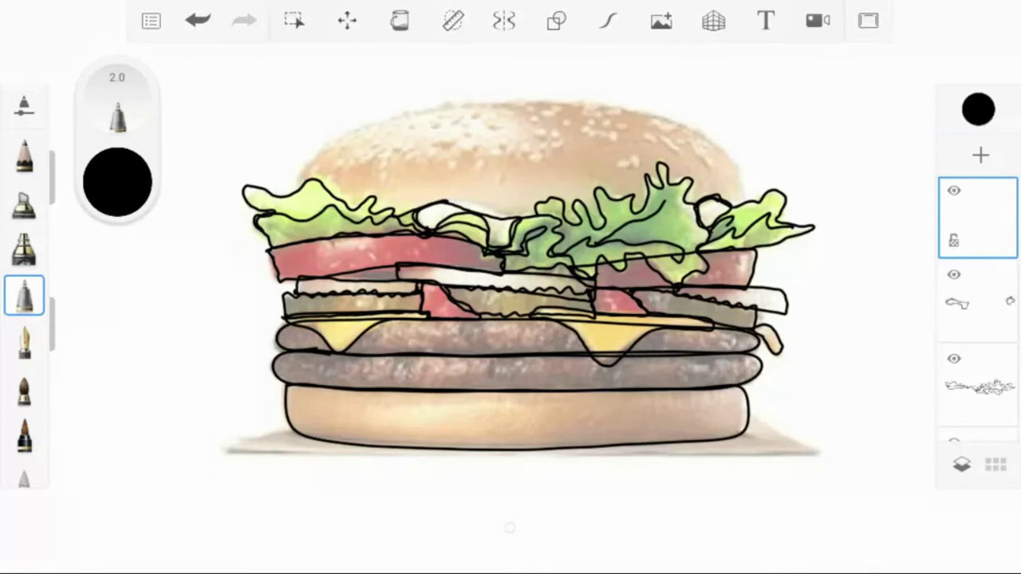
Step: Turn on Predictive Stroke, try outlining the top bun's dome at level 1, and undo the outline
click(609, 20)
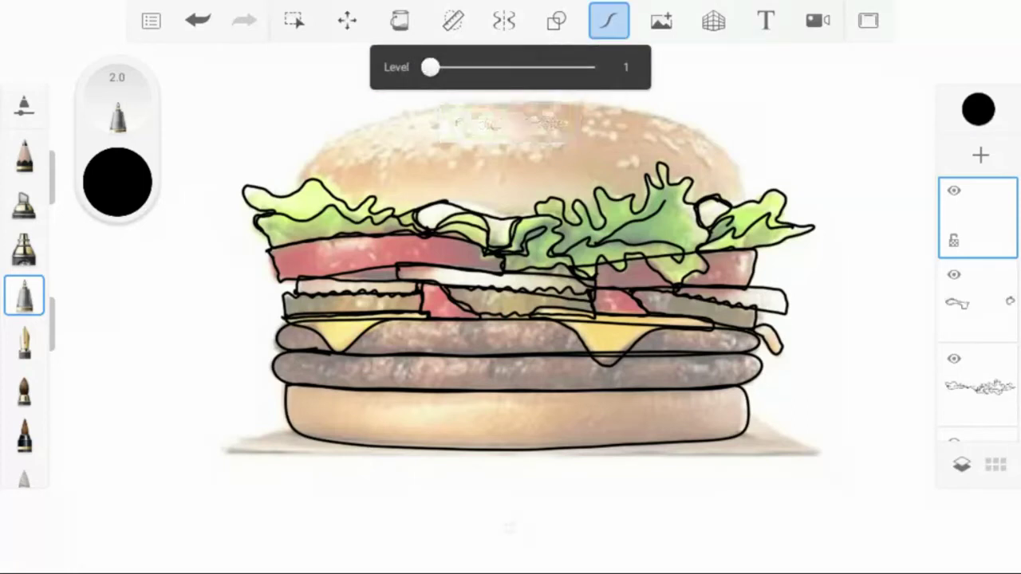
mouse_move(295, 213)
mouse_down()
mouse_move(323, 151)
mouse_move(430, 105)
mouse_move(531, 94)
mouse_move(650, 113)
mouse_move(737, 172)
mouse_move(746, 212)
mouse_up()
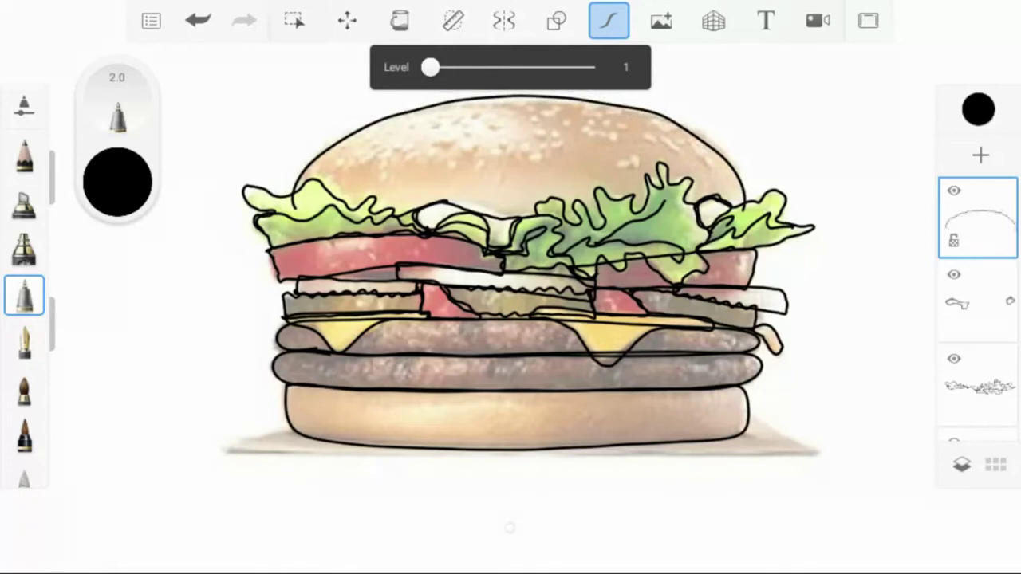
click(198, 20)
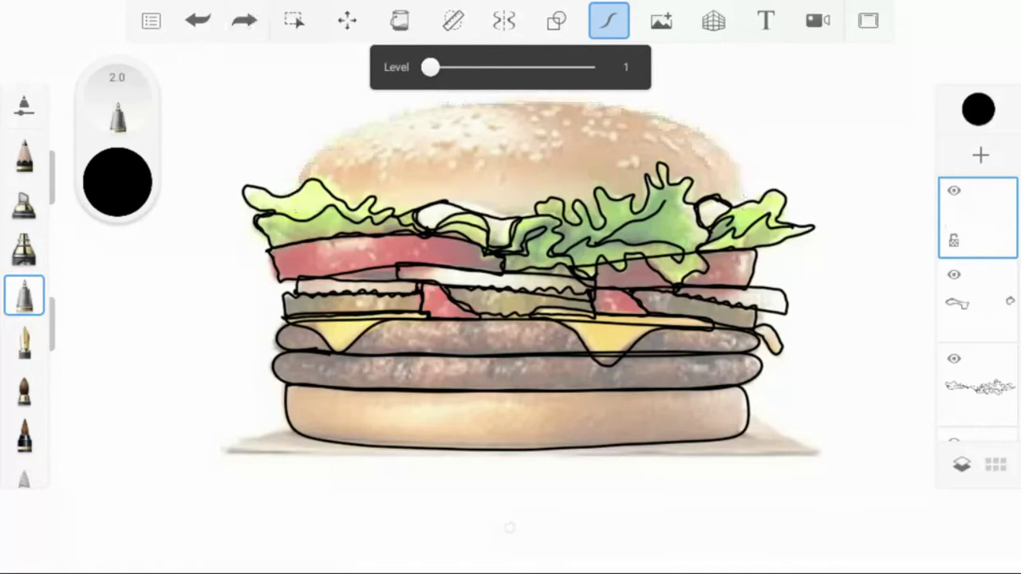
Step: Outline the top bun's dome in black with Predictive Stroke at level 2, and turn Predictive Stroke off
drag(430, 67, 471, 67)
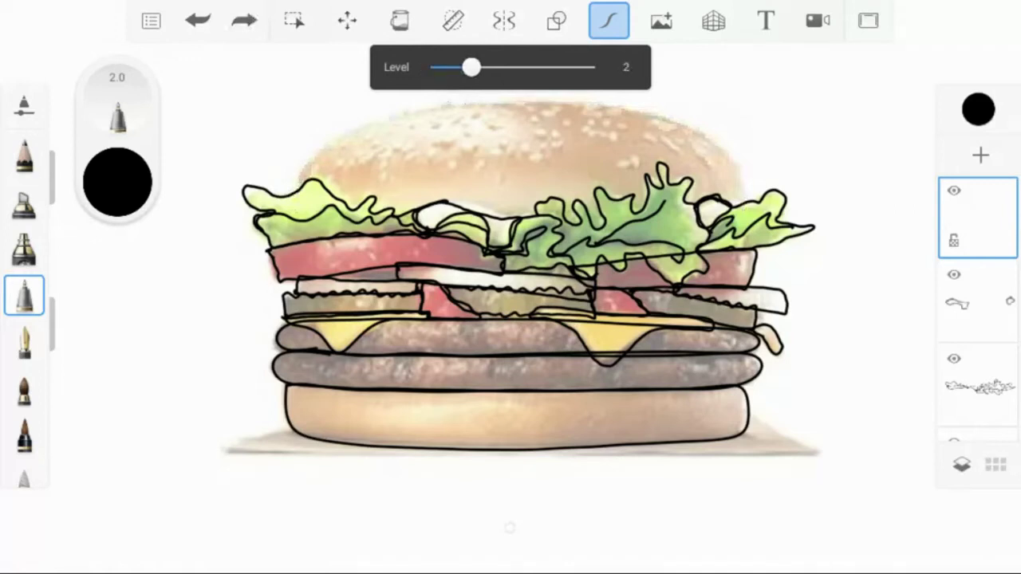
mouse_move(295, 214)
mouse_down()
mouse_move(304, 173)
mouse_move(328, 149)
mouse_move(364, 128)
mouse_move(456, 107)
mouse_move(595, 104)
mouse_move(660, 118)
mouse_move(703, 135)
mouse_move(748, 204)
mouse_up()
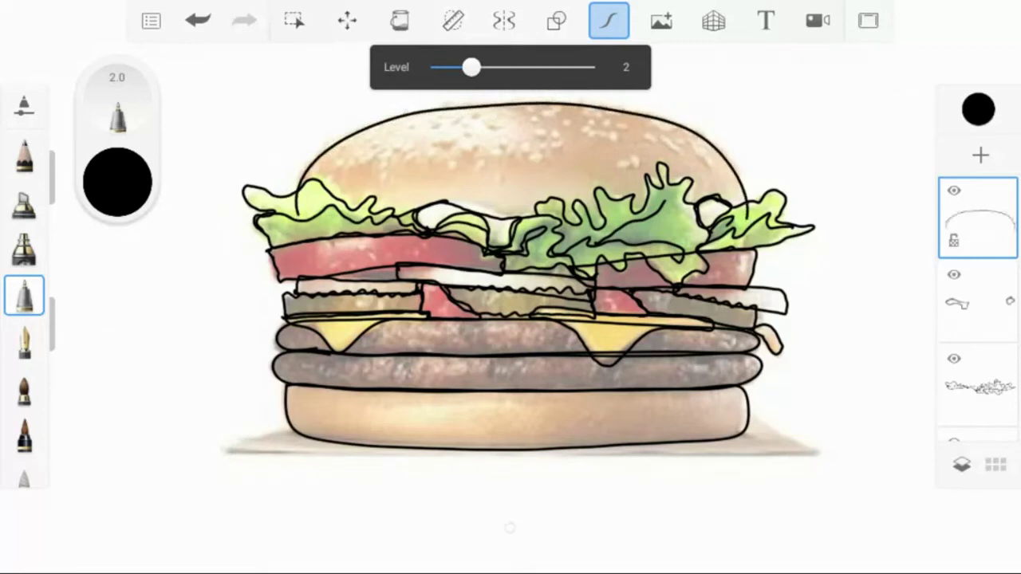
click(608, 20)
Step: Hide the mayonnaise and lettuce layers, and close the top bun outline with a nearly straight bottom edge
click(954, 274)
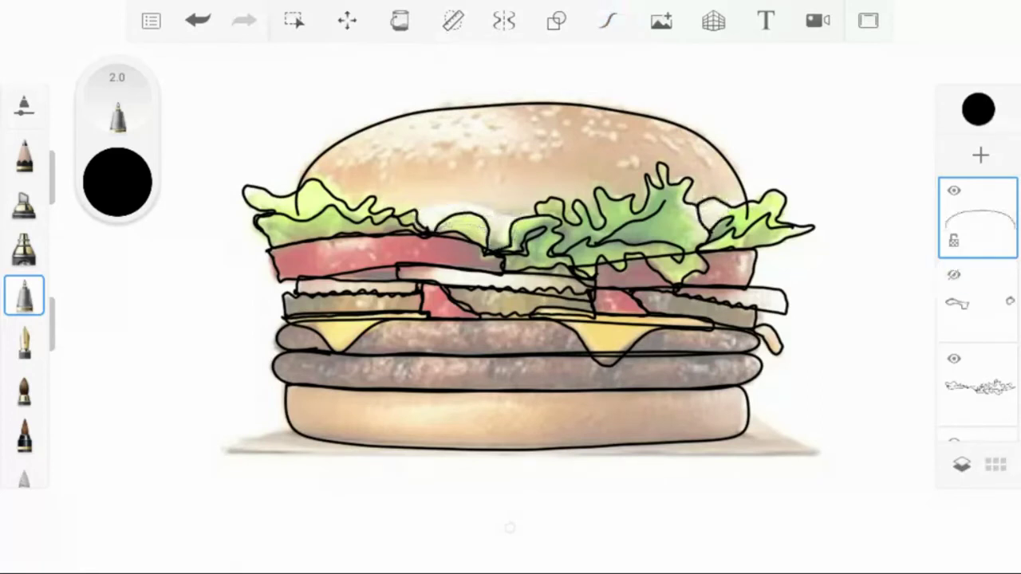
click(954, 358)
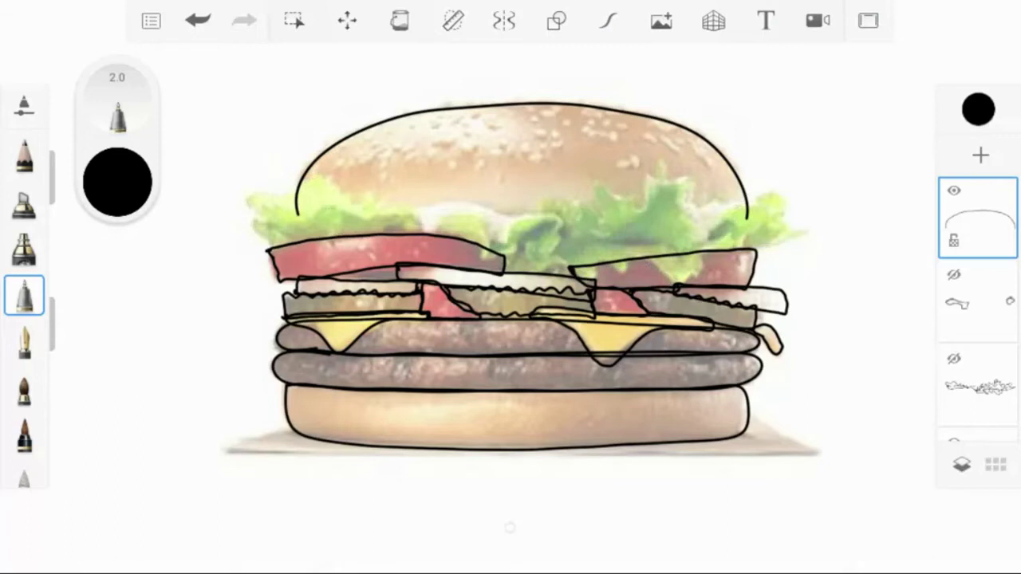
drag(298, 214, 746, 217)
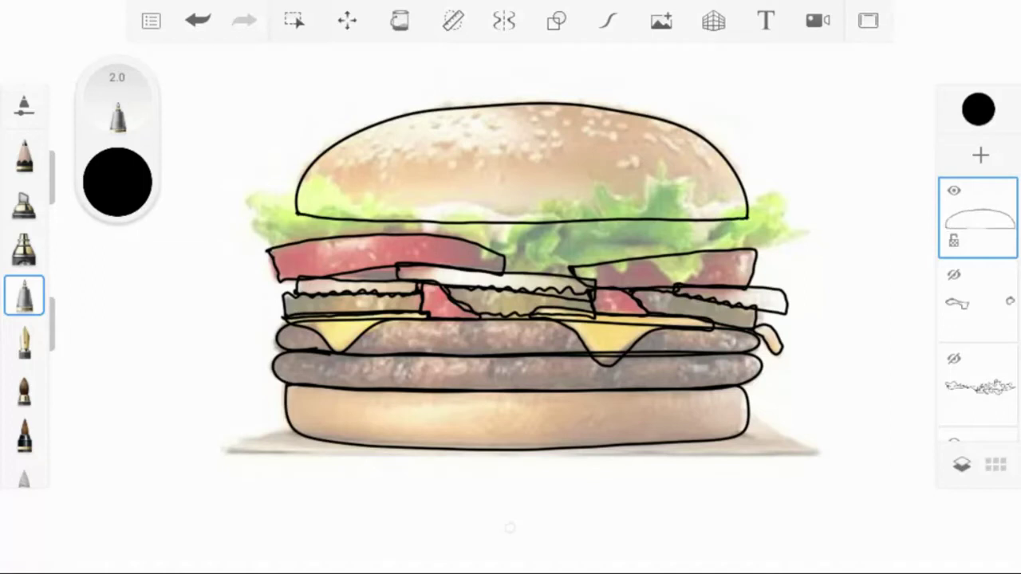
Step: Show the lettuce and mayonnaise layers again, and move the empty layer below the burger photo to just above it
click(954, 358)
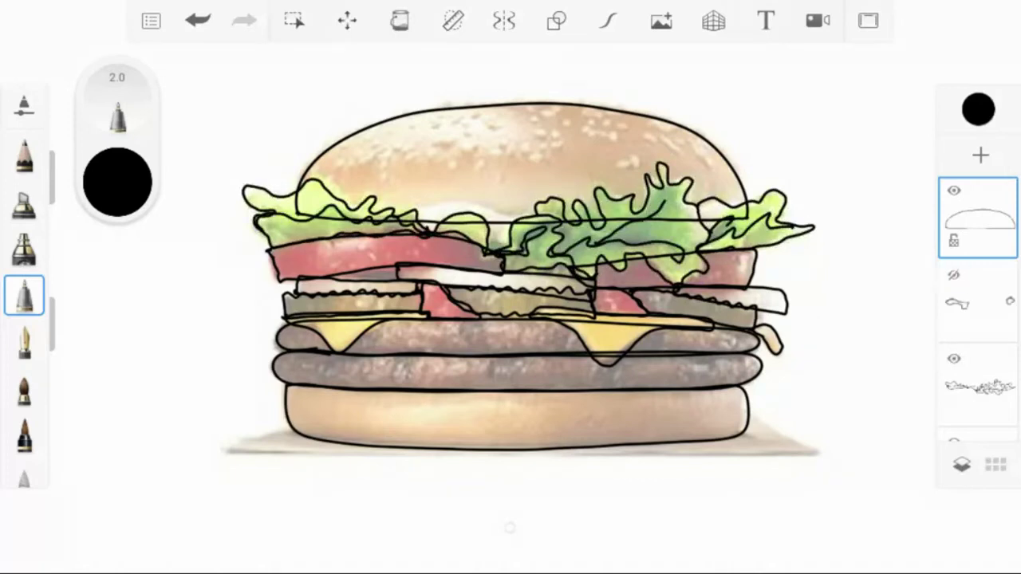
click(953, 274)
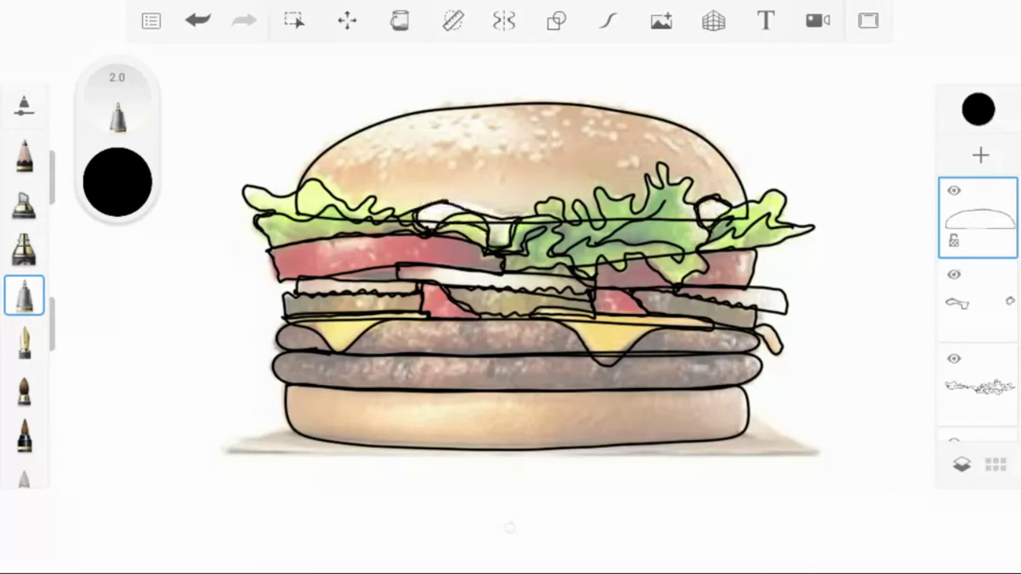
scroll(978, 303, down, 5)
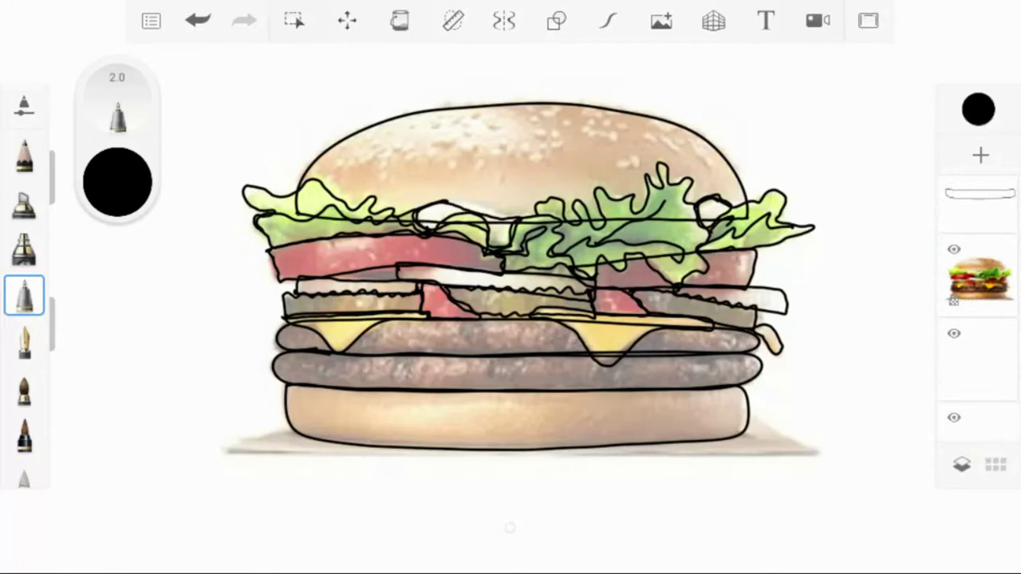
click(977, 360)
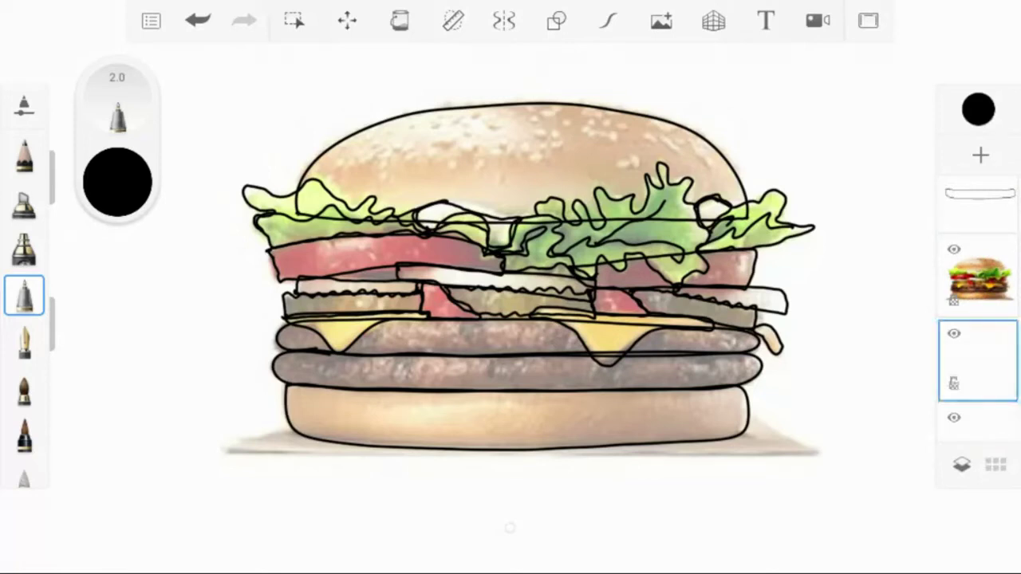
scroll(978, 303, down, 1)
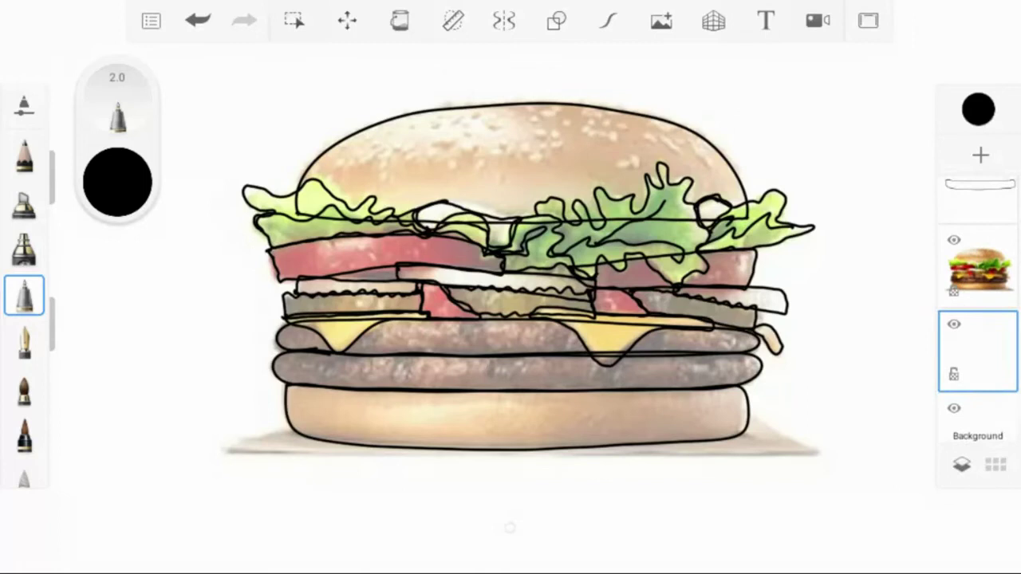
drag(1002, 346, 940, 244)
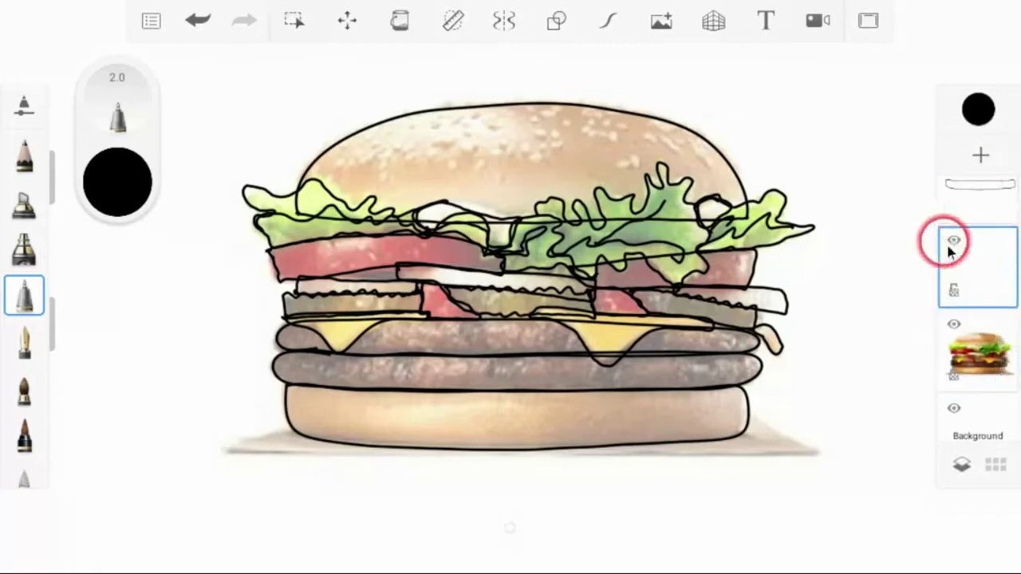
click(978, 257)
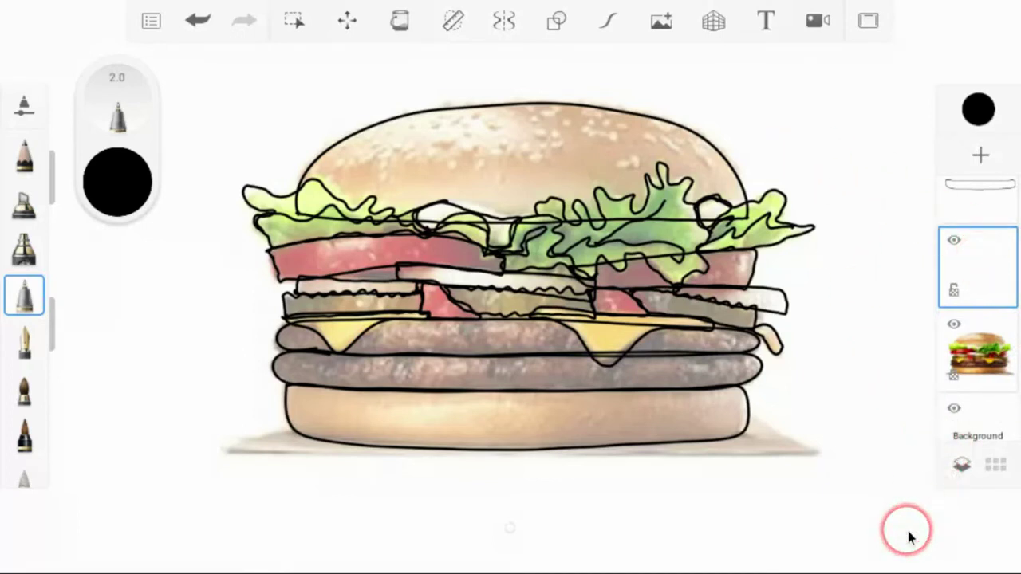
Step: With Predictive Stroke at level 3, trace the front edge and both slanted sides of the flat board under the burger in black
click(608, 20)
drag(471, 67, 512, 67)
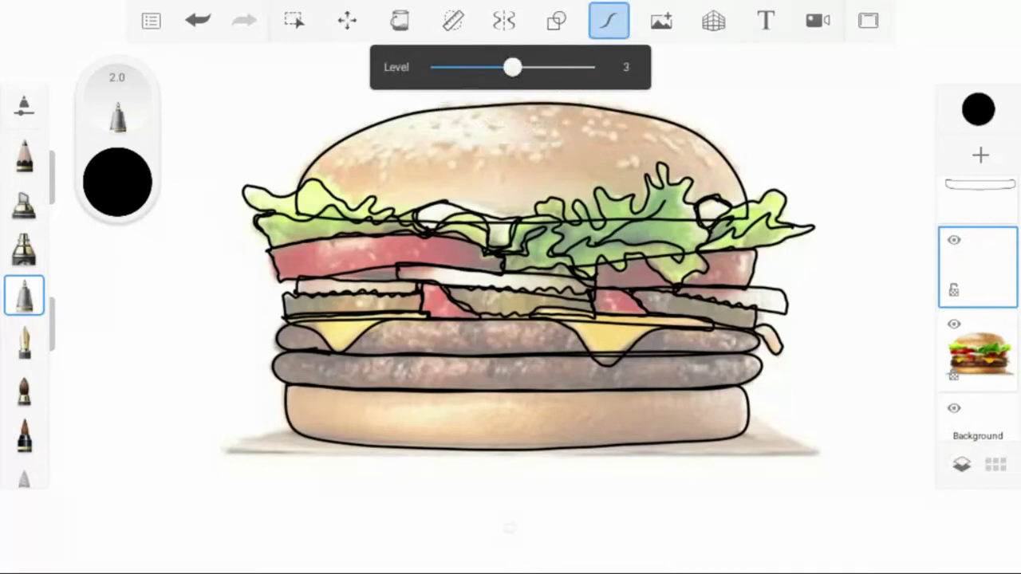
drag(244, 452, 821, 451)
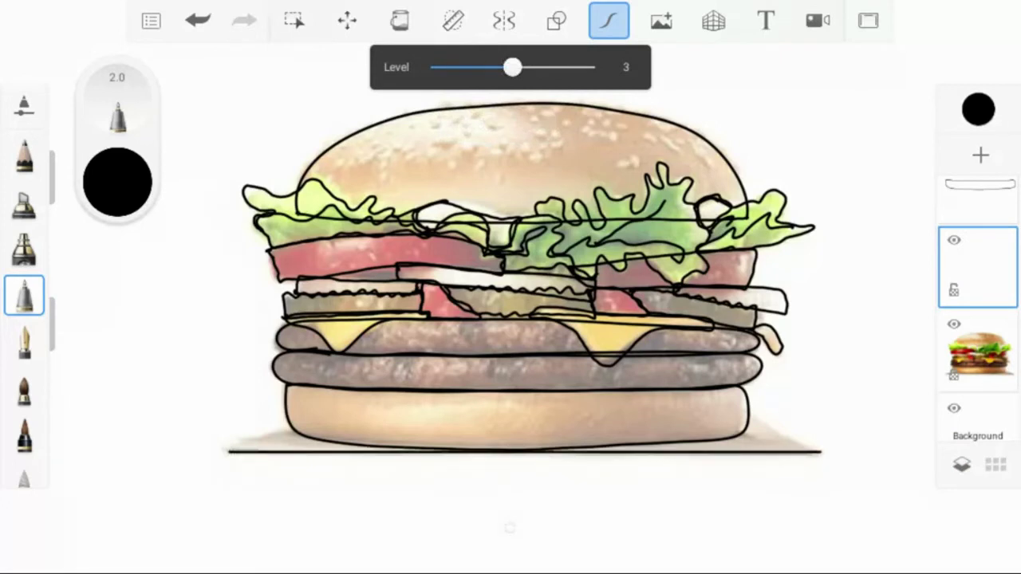
drag(223, 452, 347, 401)
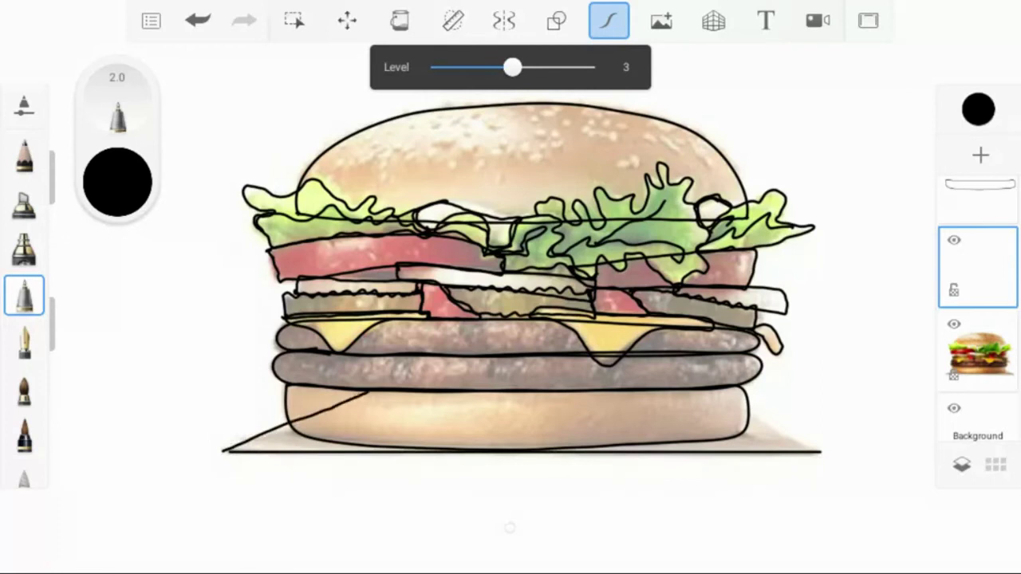
drag(818, 450, 672, 375)
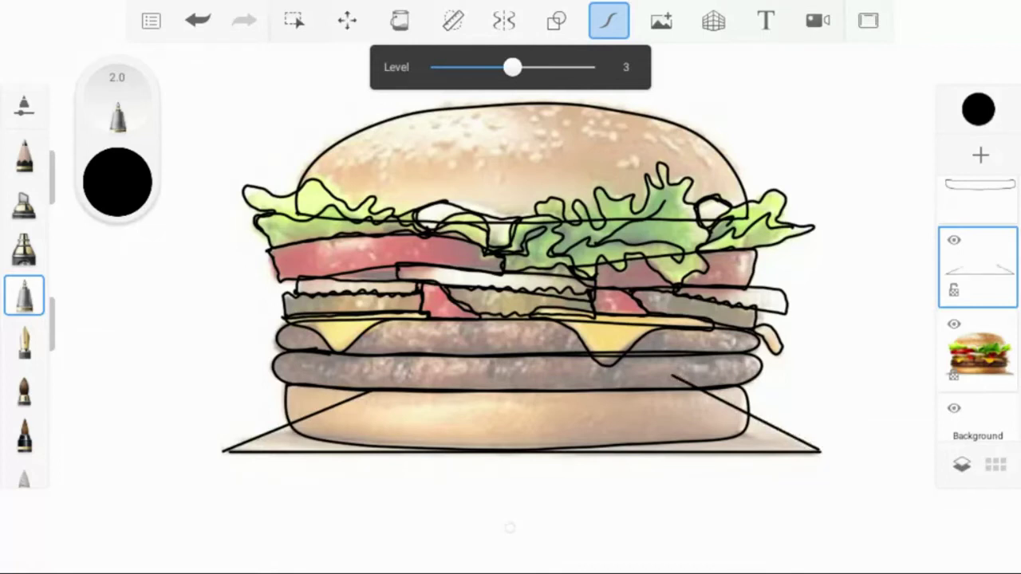
Step: Hide the burger photo and close the board outline with a freehand back edge across the bottom bun, with Predictive Stroke turned off
click(954, 324)
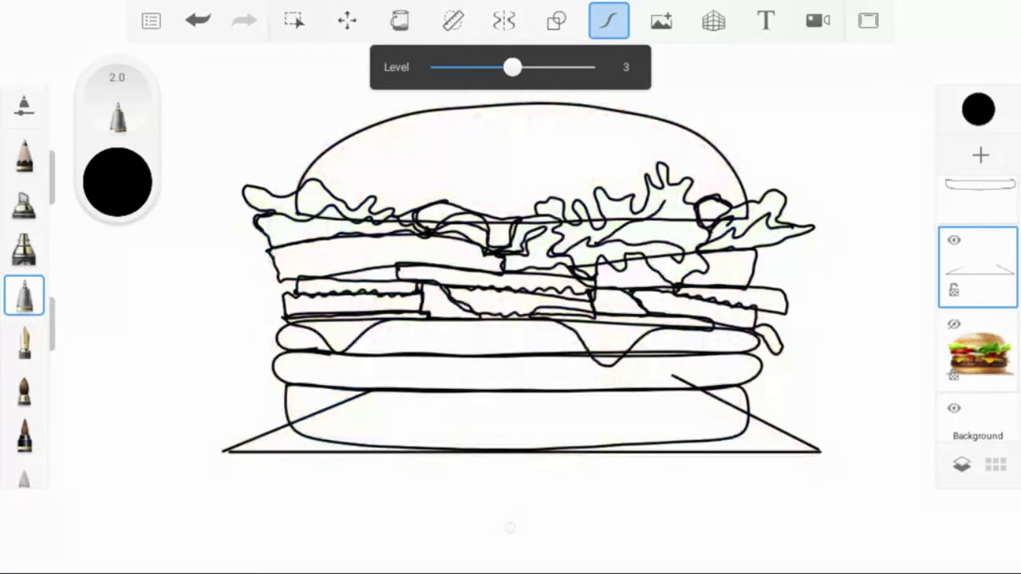
drag(355, 396, 694, 383)
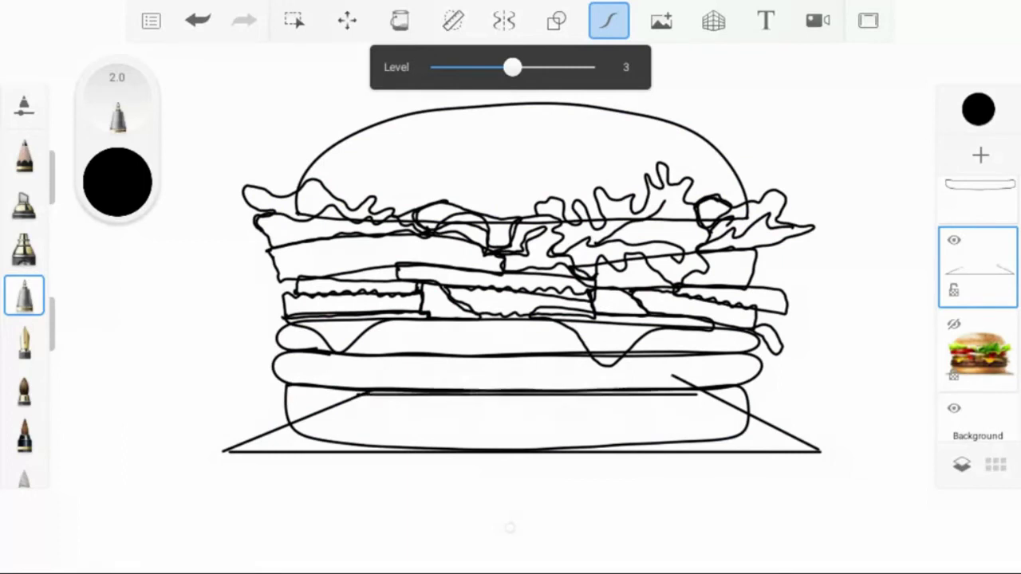
key(ctrl+z)
click(608, 20)
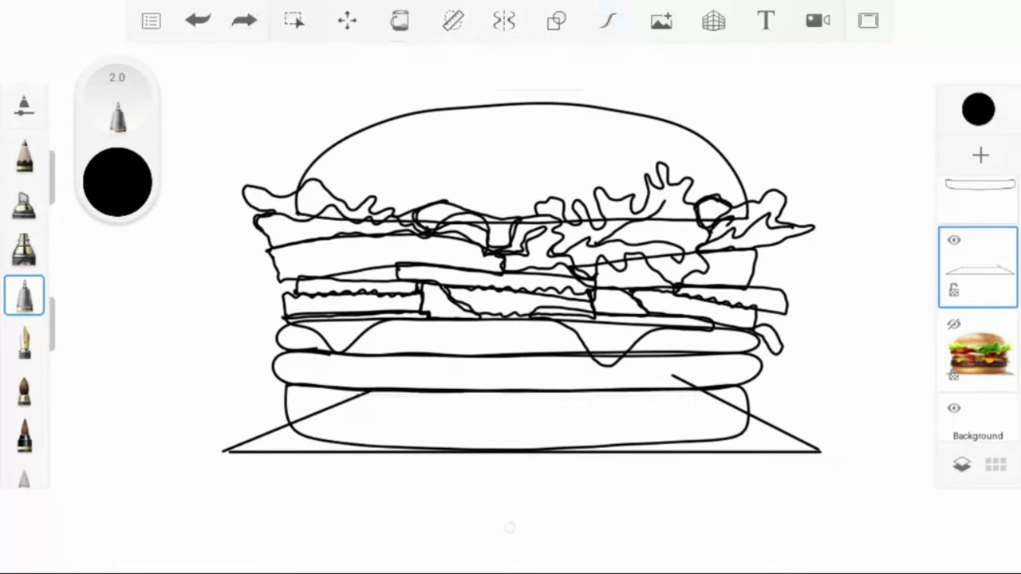
drag(341, 400, 736, 399)
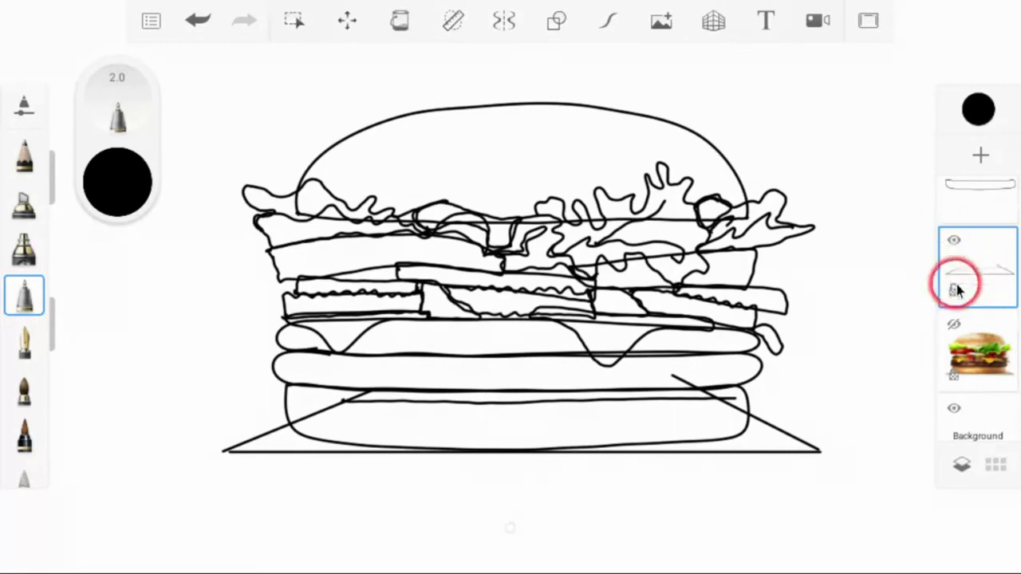
Step: Show the burger photo again and join the lines at the board outline's front left corner
click(951, 325)
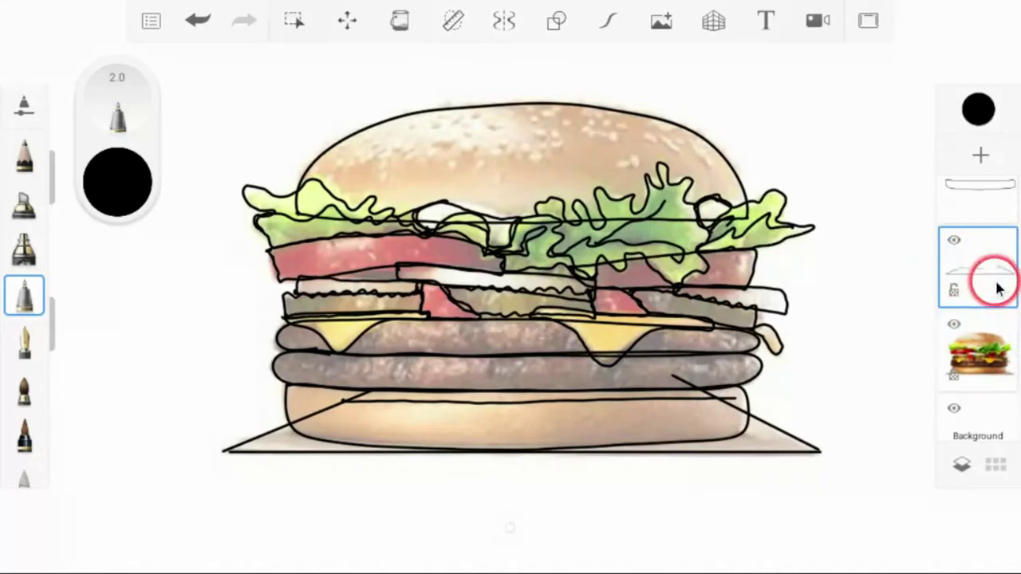
scroll(995, 289, up, 1)
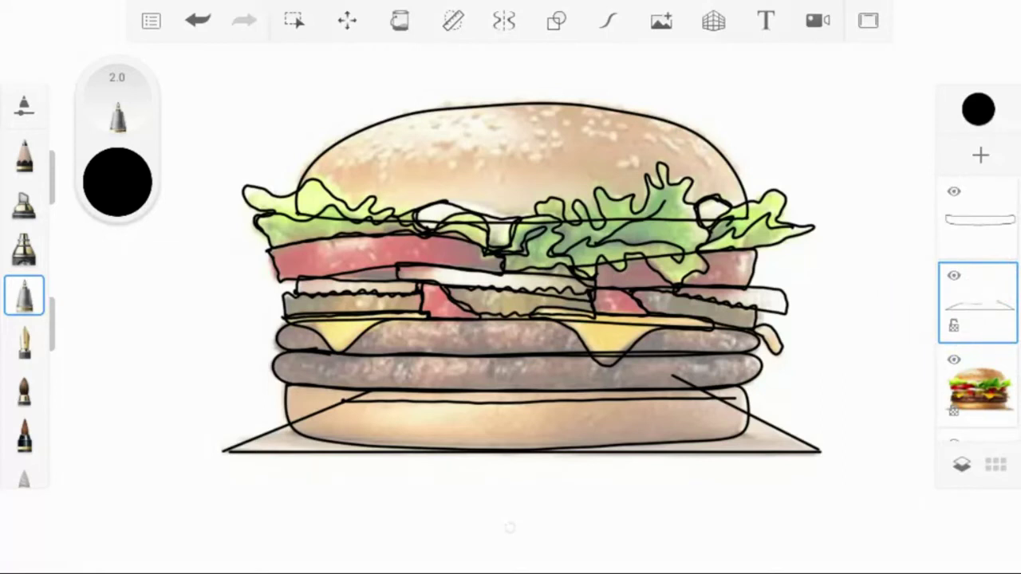
mouse_move(848, 449)
mouse_down()
mouse_move(826, 464)
mouse_move(798, 451)
mouse_move(817, 459)
mouse_move(768, 468)
mouse_move(257, 497)
mouse_move(239, 466)
mouse_move(283, 461)
mouse_move(252, 473)
mouse_move(337, 476)
mouse_move(238, 467)
mouse_move(222, 455)
mouse_move(295, 447)
mouse_up()
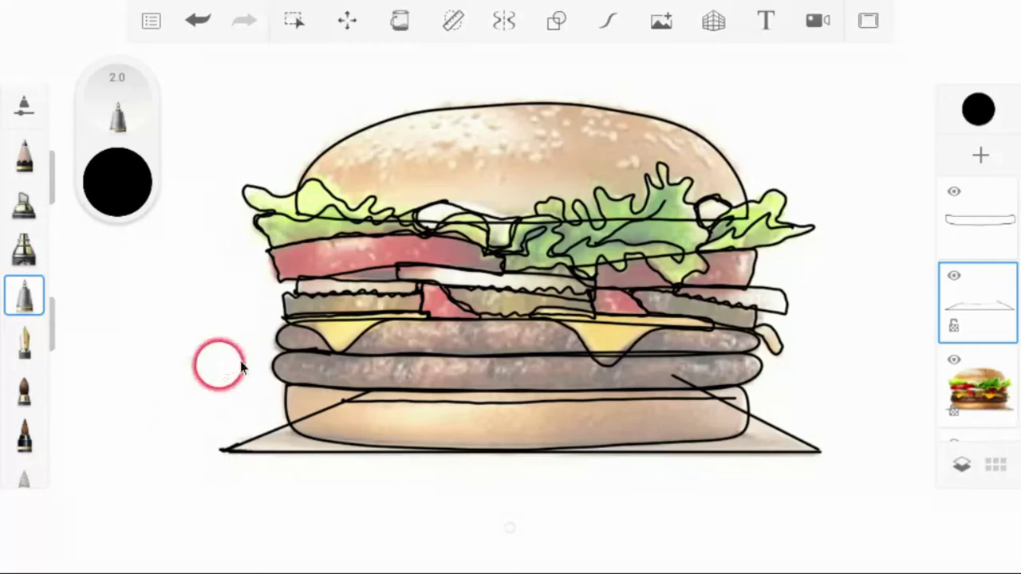
Step: Duplicate the board's outline layer and select the lower copy
click(1002, 322)
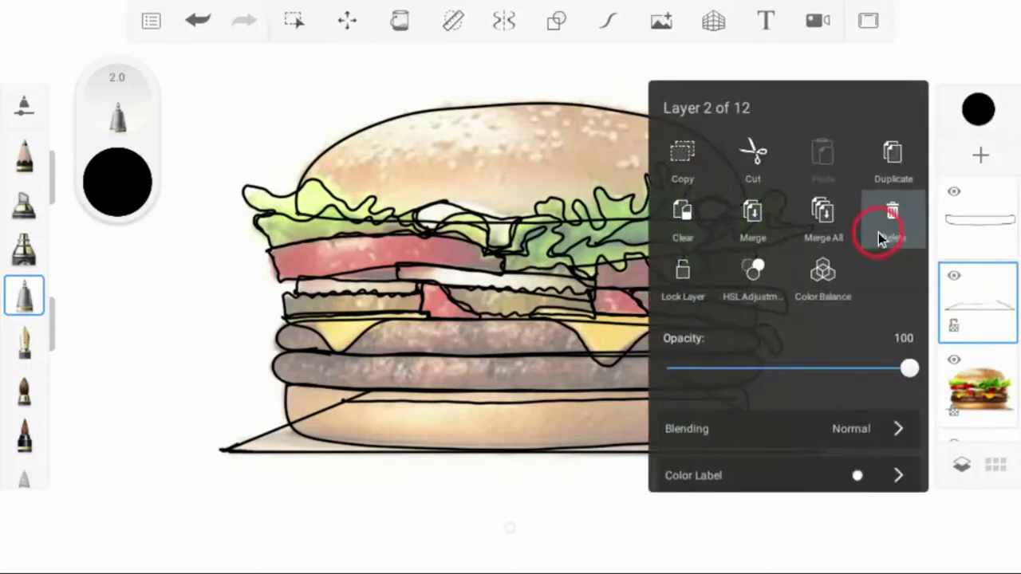
click(897, 177)
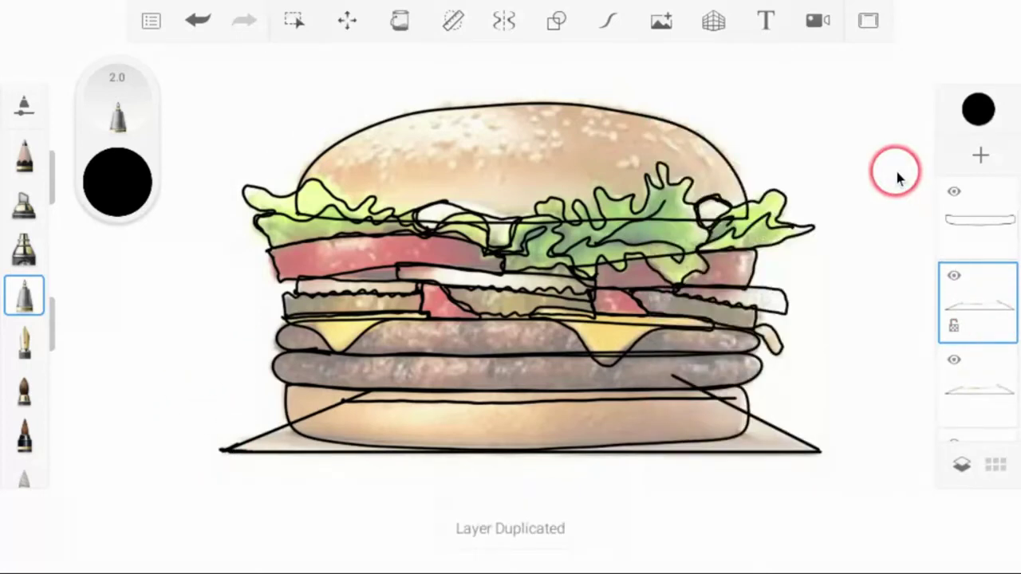
drag(971, 314, 984, 388)
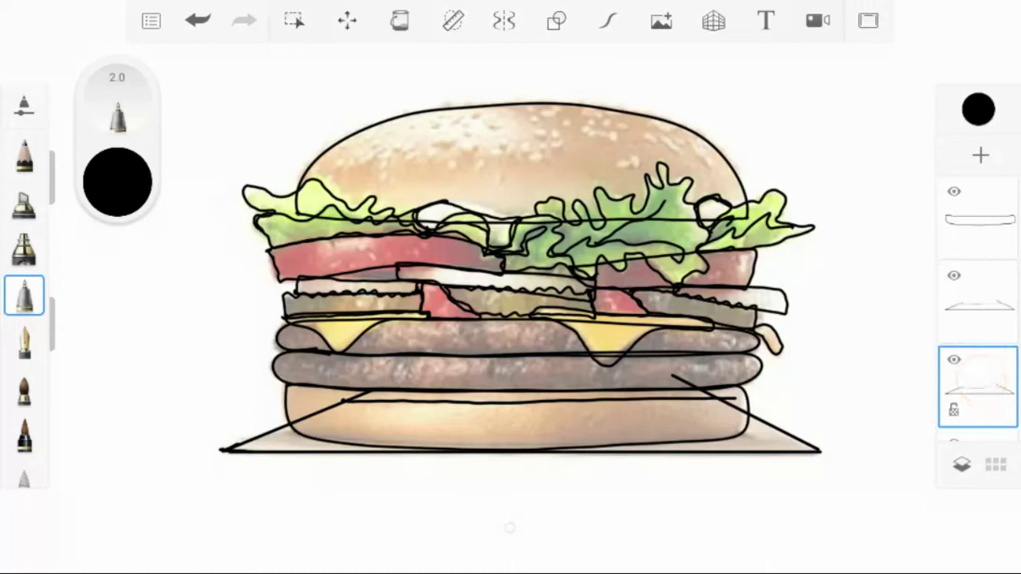
Step: Activate the solid Fill tool and sample the board's beige from the burger photo
click(399, 20)
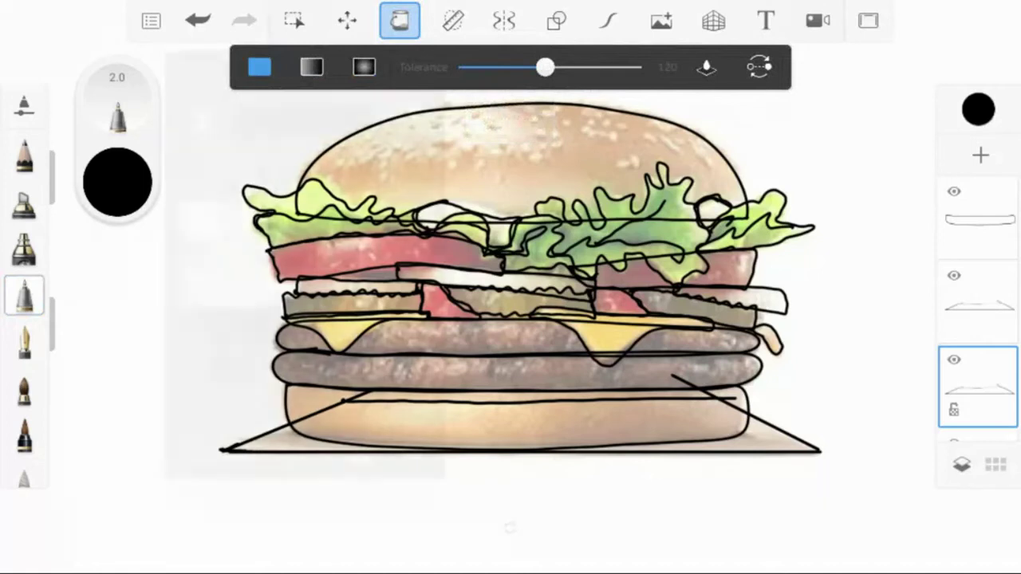
click(118, 182)
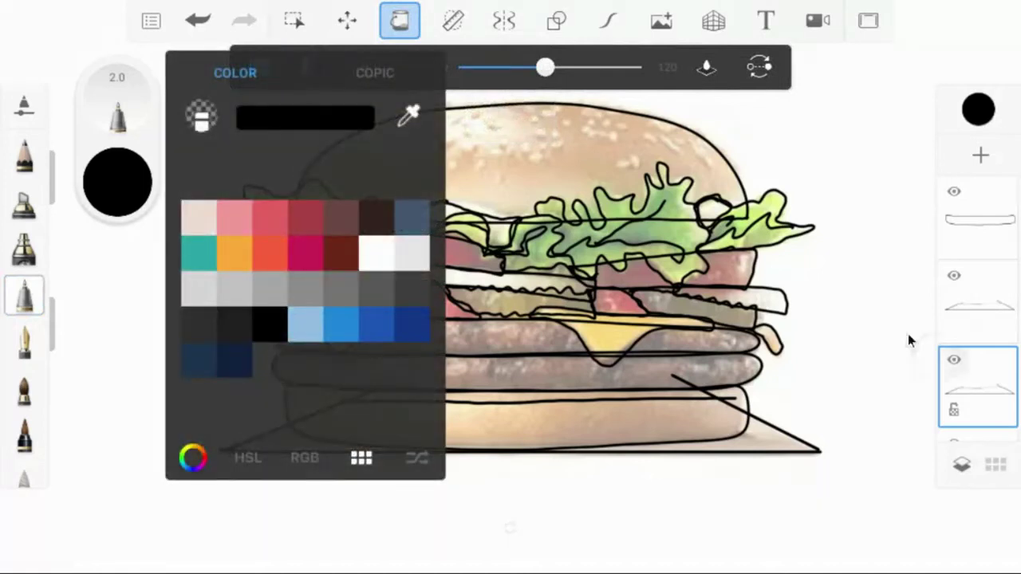
click(411, 118)
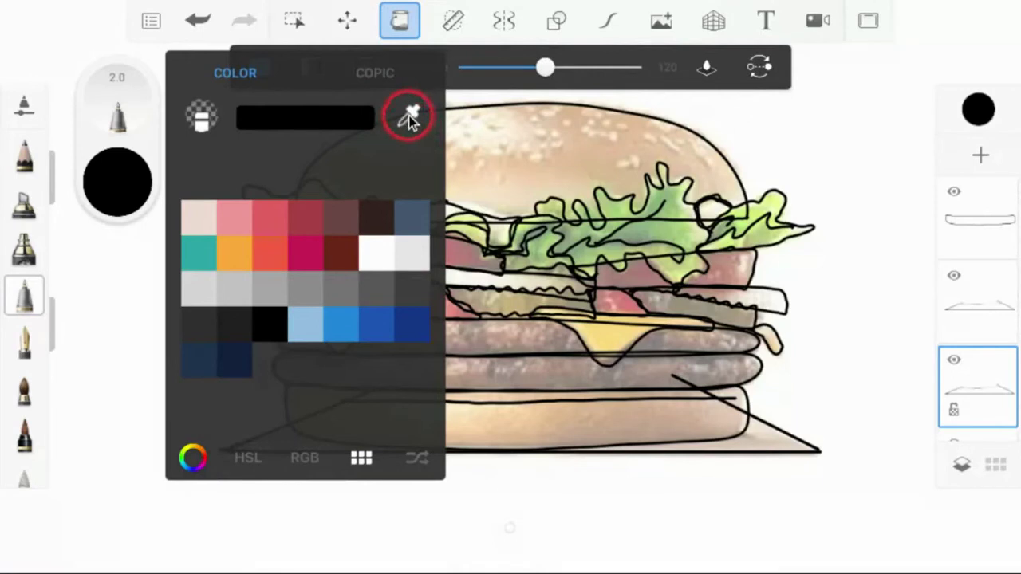
click(508, 236)
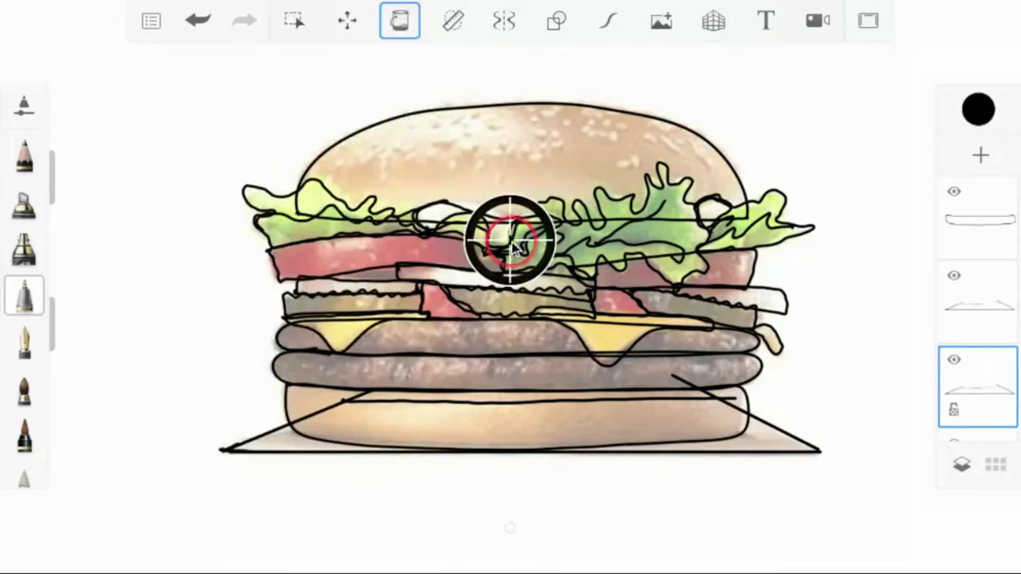
mouse_move(511, 249)
mouse_down()
mouse_move(503, 231)
mouse_move(449, 312)
mouse_move(354, 517)
mouse_move(273, 515)
mouse_move(291, 487)
mouse_up()
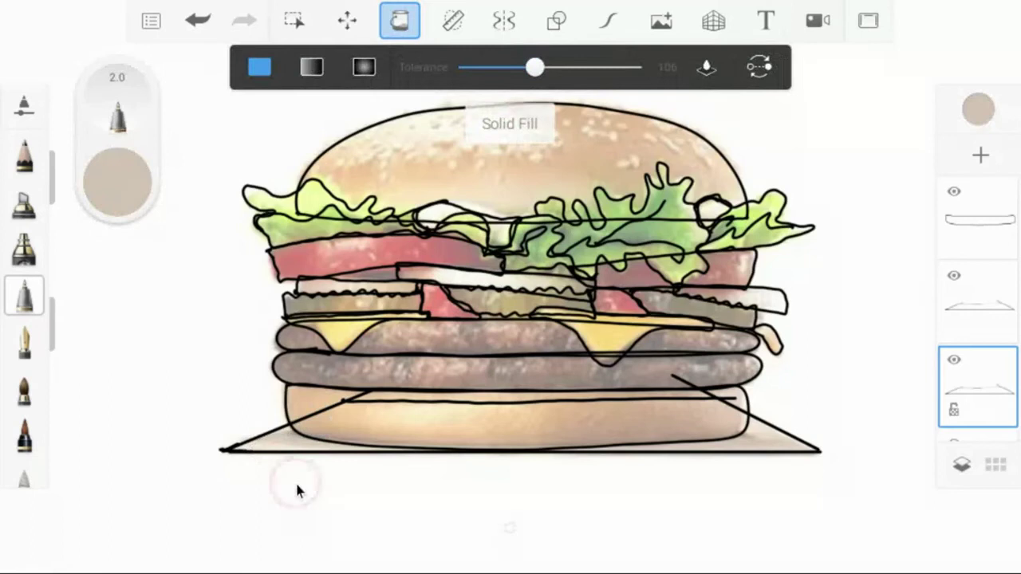
Step: Lock the transparency of the lower board layer and fill the board with the sampled beige
click(296, 486)
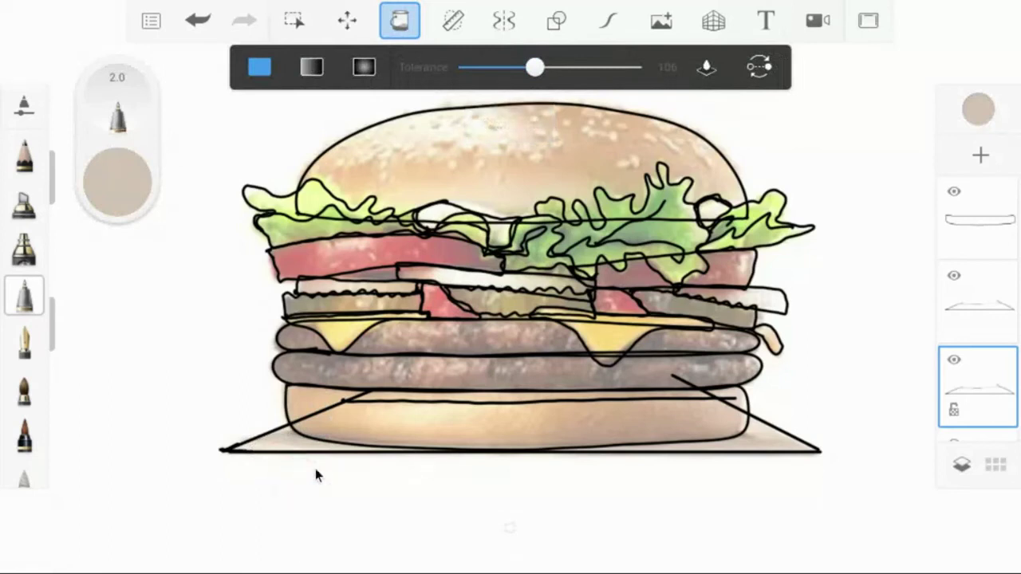
click(953, 411)
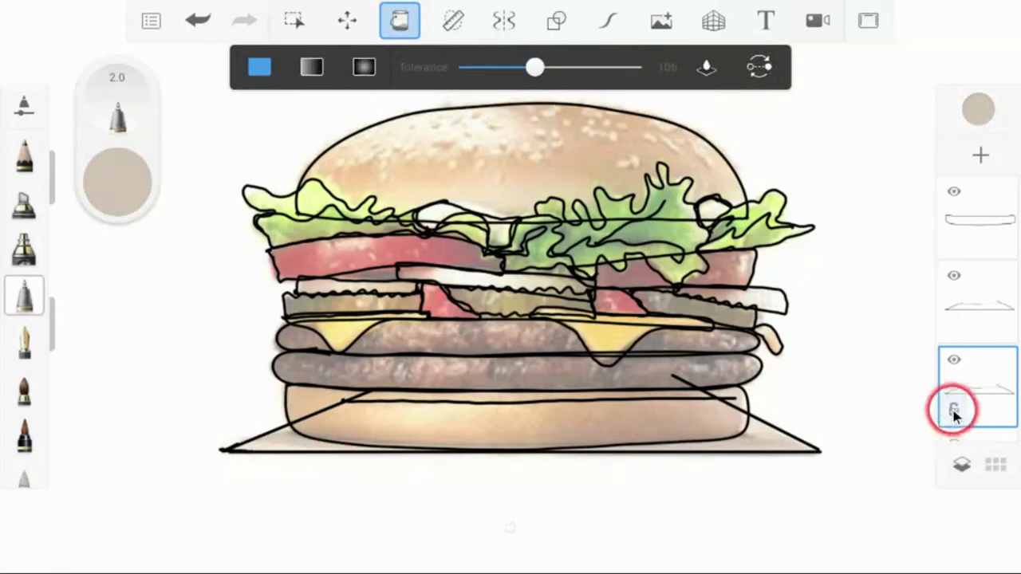
click(954, 411)
click(958, 409)
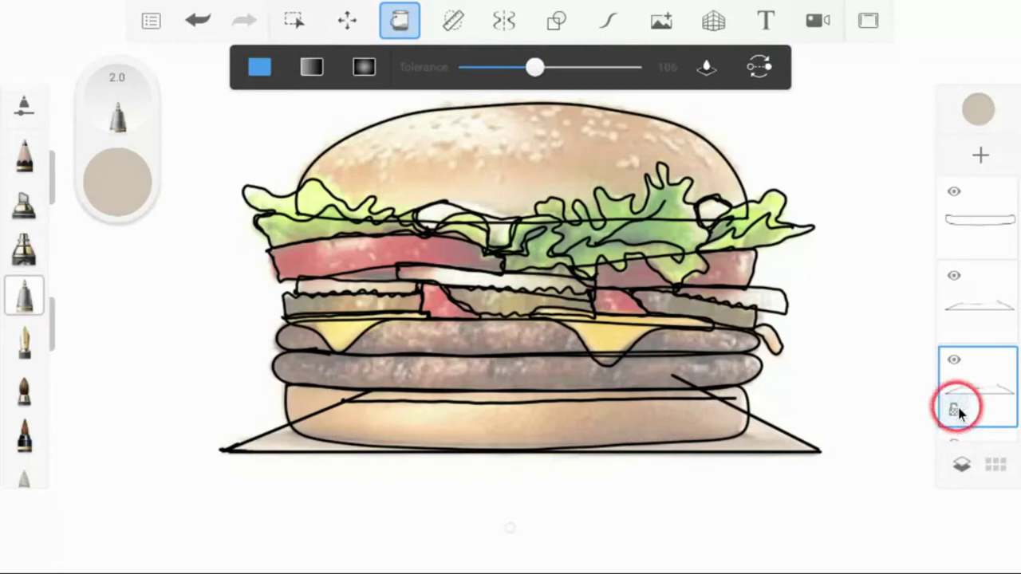
click(958, 409)
click(214, 460)
click(282, 438)
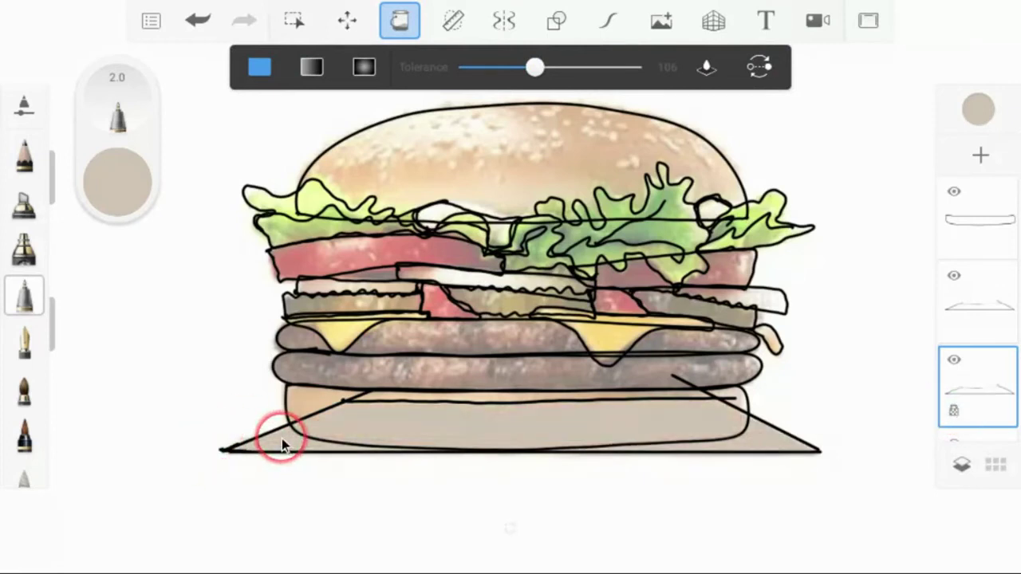
click(808, 413)
click(488, 461)
click(378, 494)
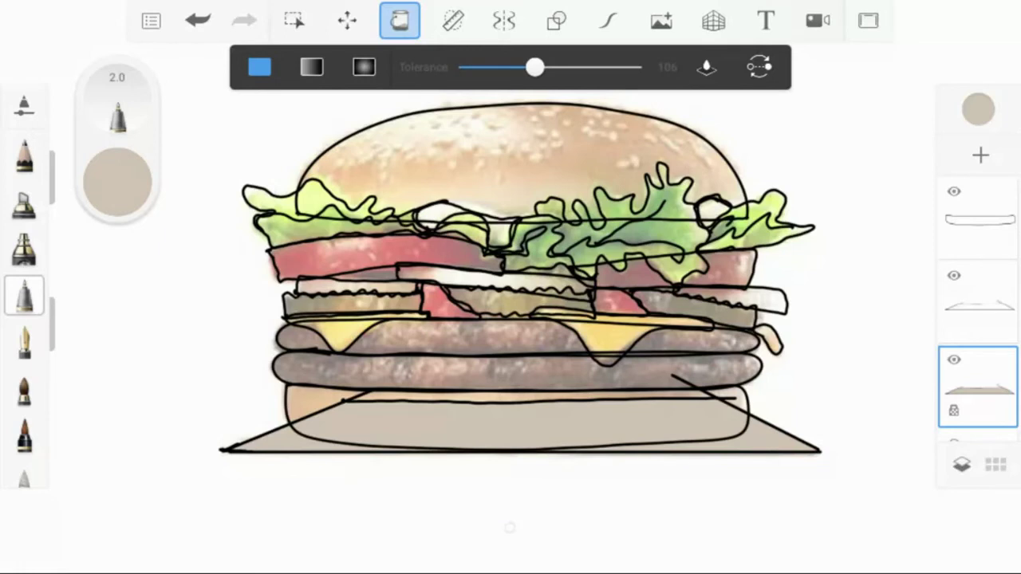
mouse_move(638, 413)
mouse_down()
mouse_move(314, 444)
mouse_move(315, 413)
mouse_move(506, 413)
mouse_up()
Step: Duplicate the bottom bun's outline layer and select the lower copy
drag(962, 232, 973, 225)
click(973, 224)
click(890, 153)
mouse_move(995, 295)
mouse_down()
mouse_move(995, 323)
mouse_move(989, 294)
mouse_up()
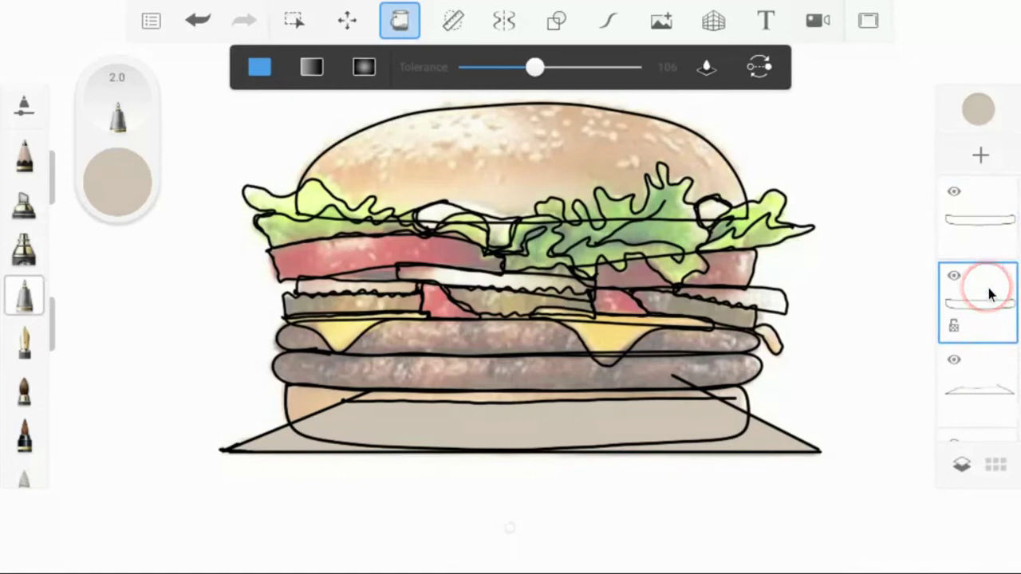
Step: Sample the bottom bun's tan from the photo, lock the lower bun layer's transparency, and fill the bun with it
click(117, 182)
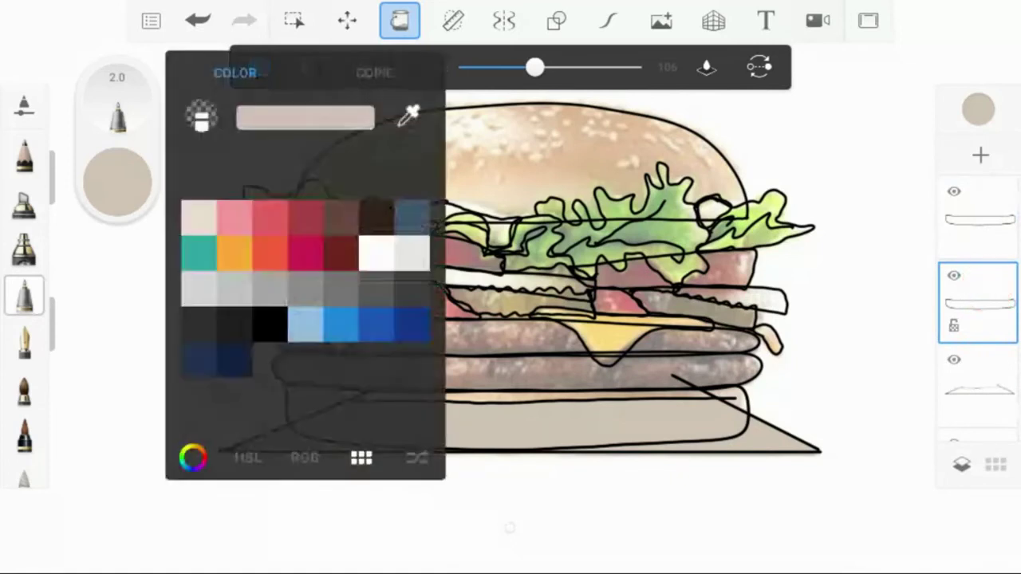
click(403, 116)
mouse_move(522, 246)
mouse_down()
mouse_move(308, 471)
mouse_move(310, 453)
mouse_up()
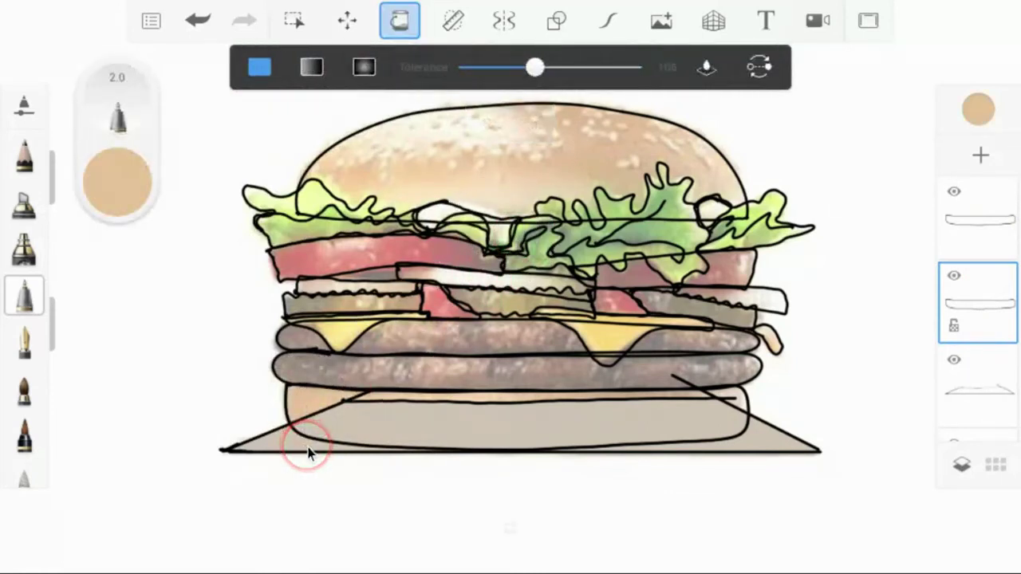
click(954, 327)
click(543, 413)
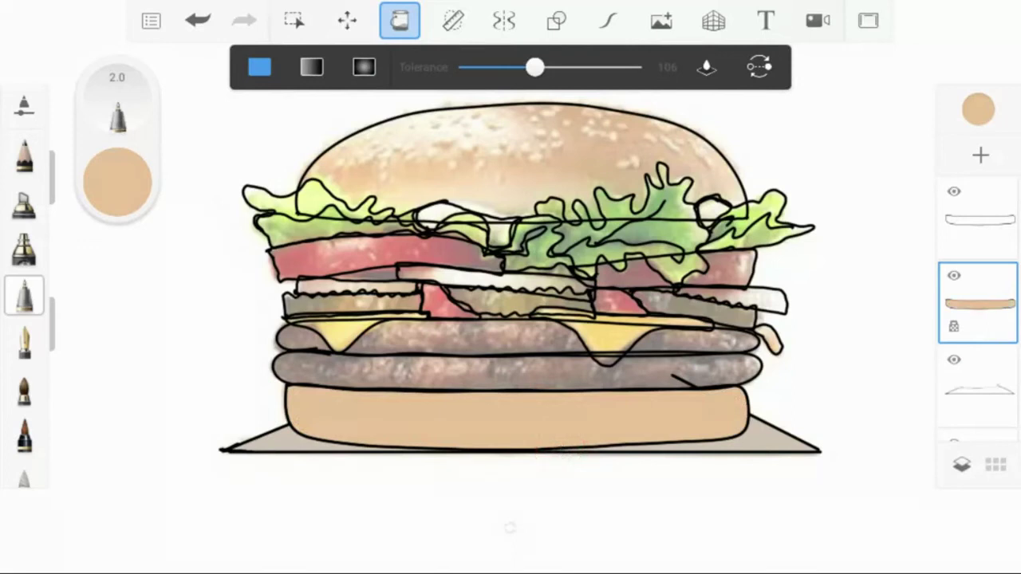
Step: Duplicate the two meat patties' outline layer and select the lower copy
scroll(957, 319, up, 1)
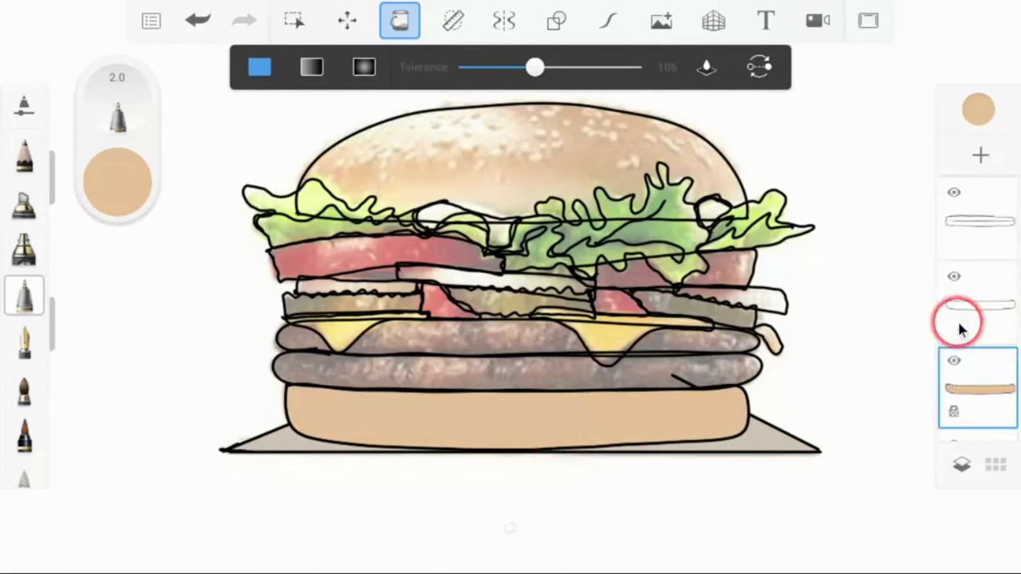
click(1000, 229)
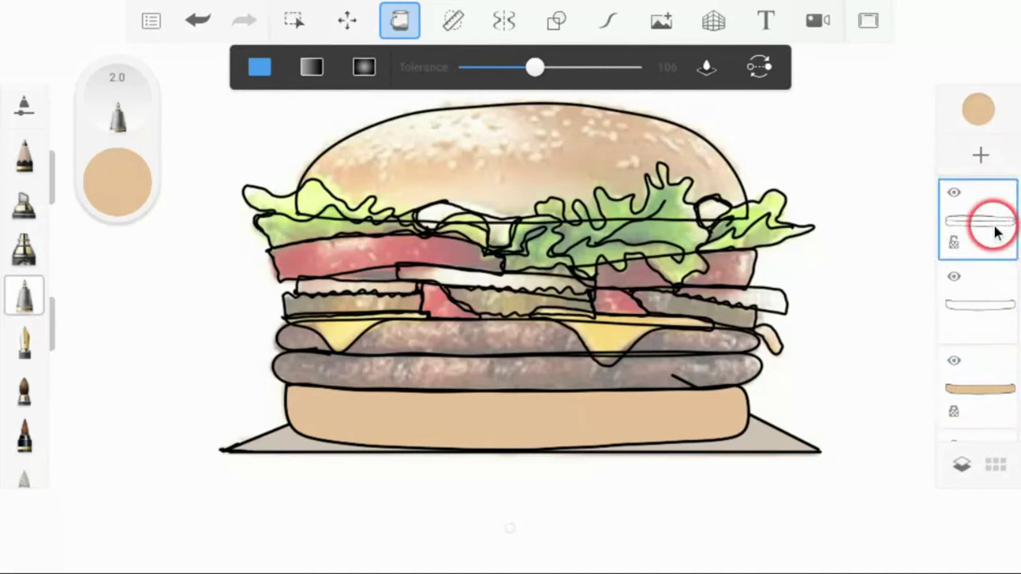
click(994, 232)
click(875, 203)
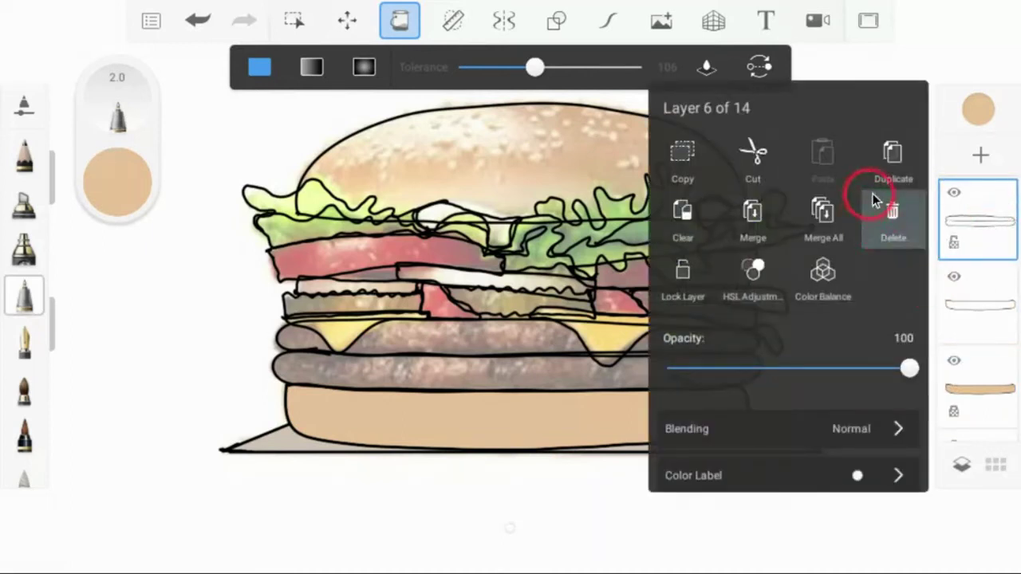
click(972, 306)
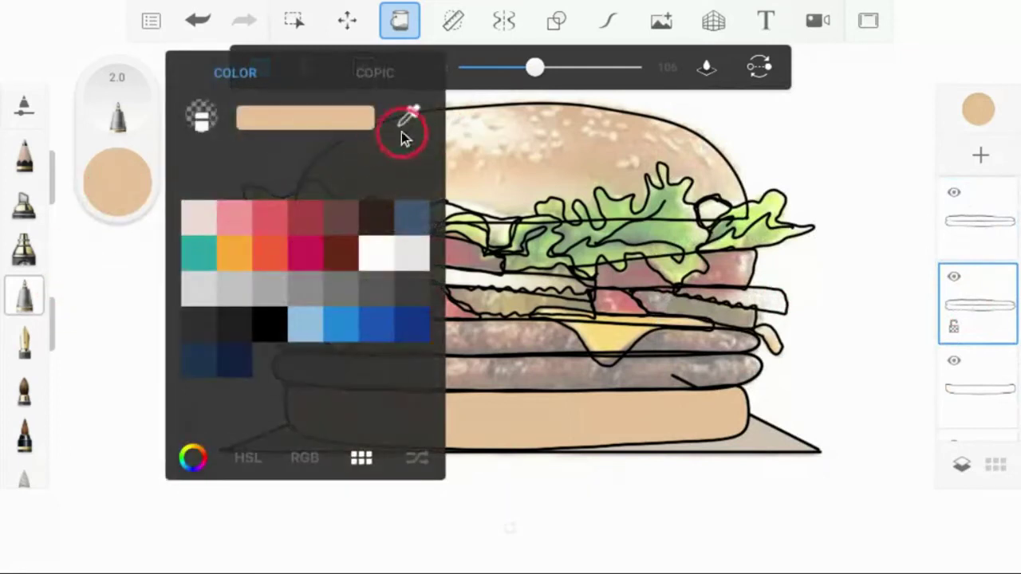
Step: Sample the patty's greyish brown from the photo and fill both patties with it on the lower copy
click(403, 128)
drag(514, 247, 298, 412)
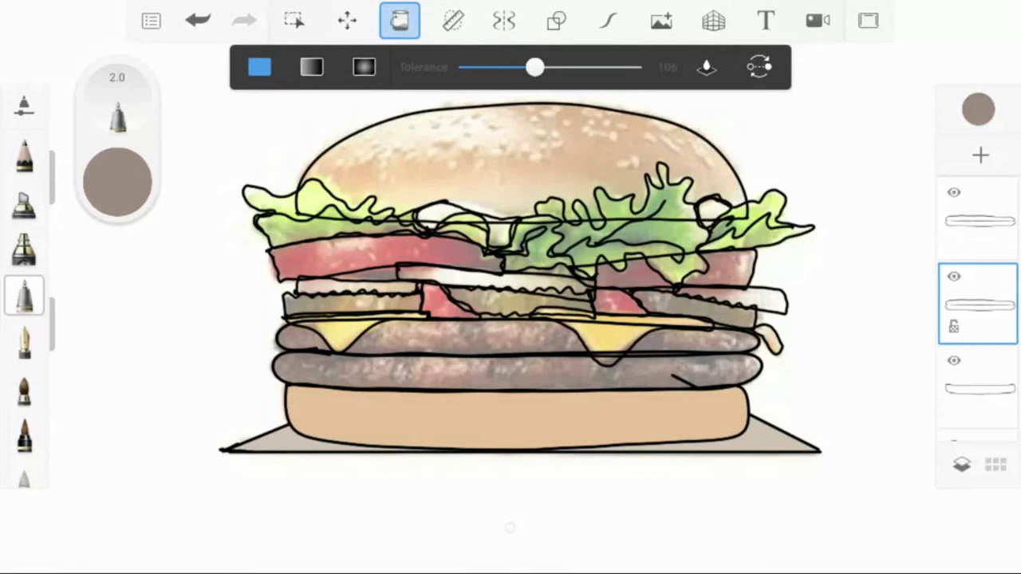
click(326, 368)
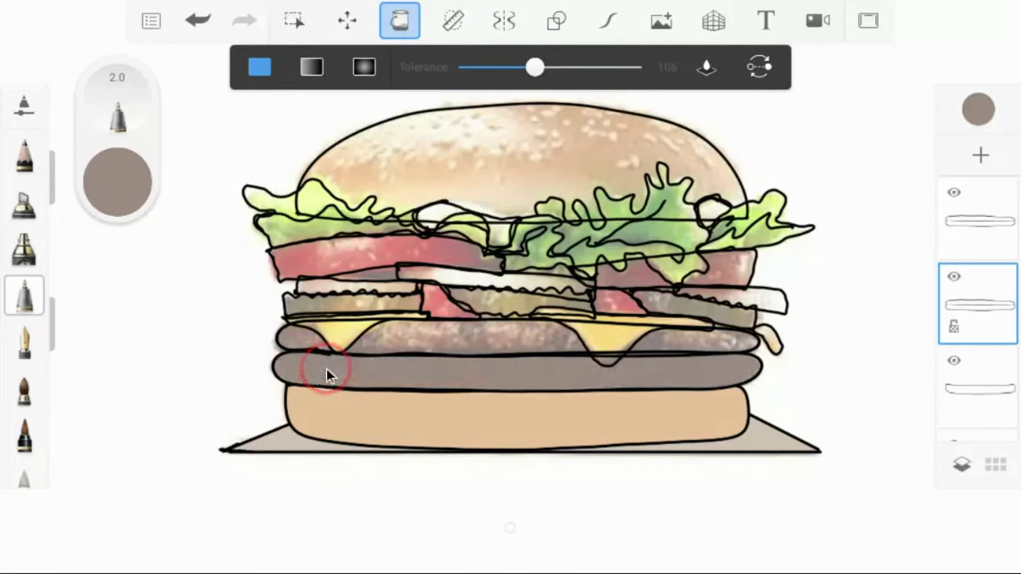
click(405, 338)
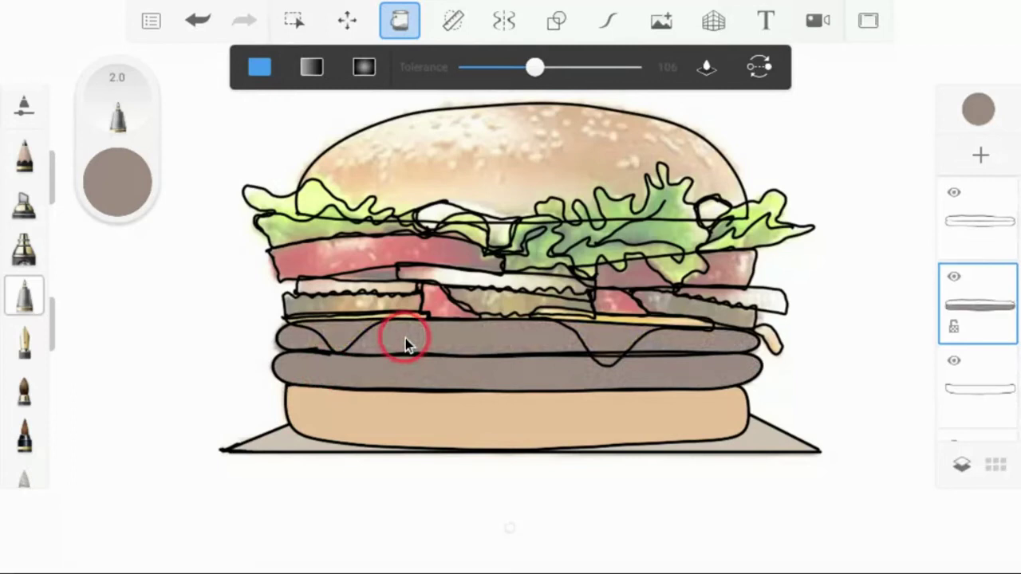
click(770, 350)
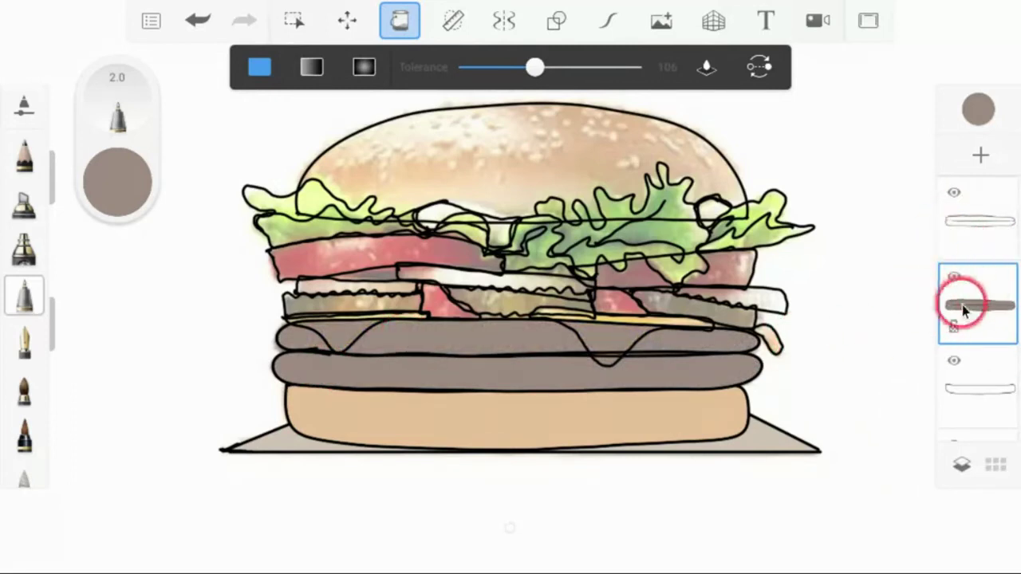
click(956, 329)
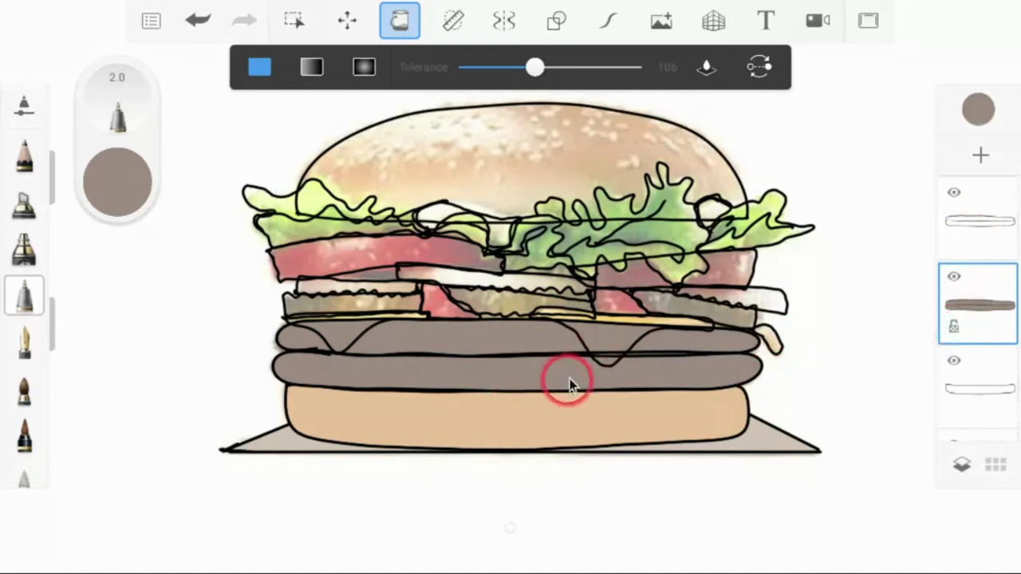
click(954, 331)
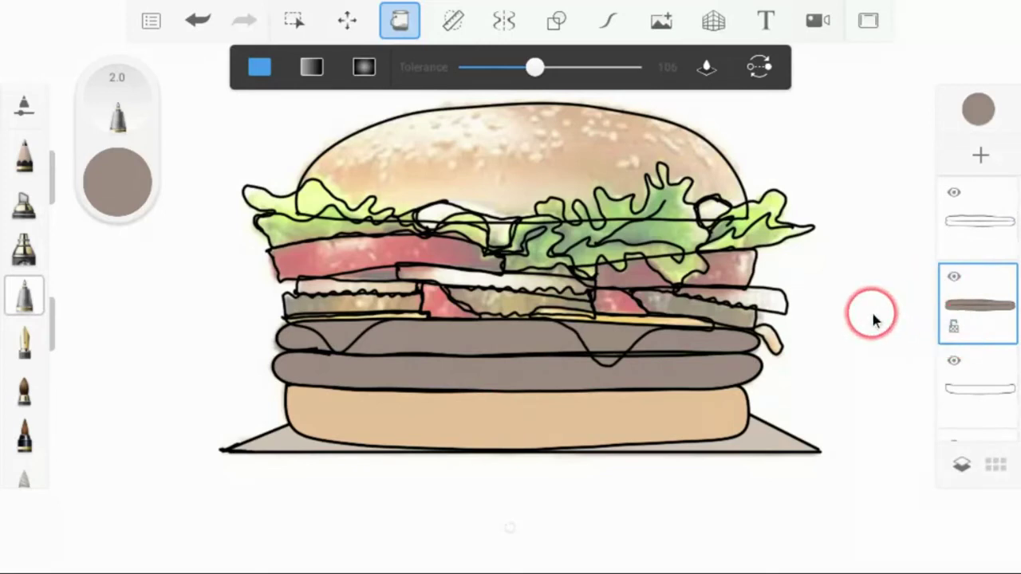
Step: Duplicate the cheese outline layer and select the lower copy
drag(980, 254, 1007, 300)
drag(1011, 335, 993, 359)
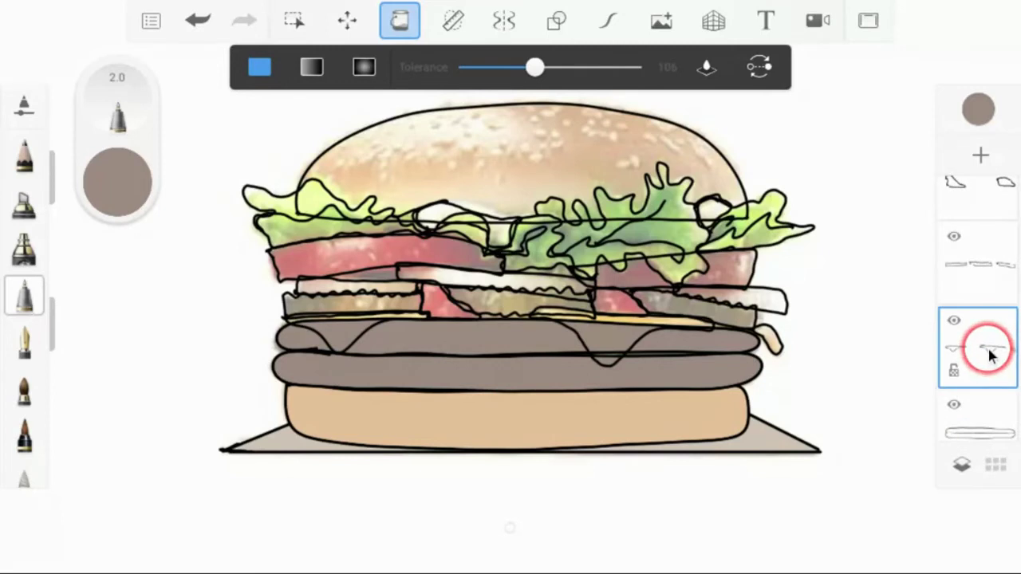
click(989, 356)
click(890, 252)
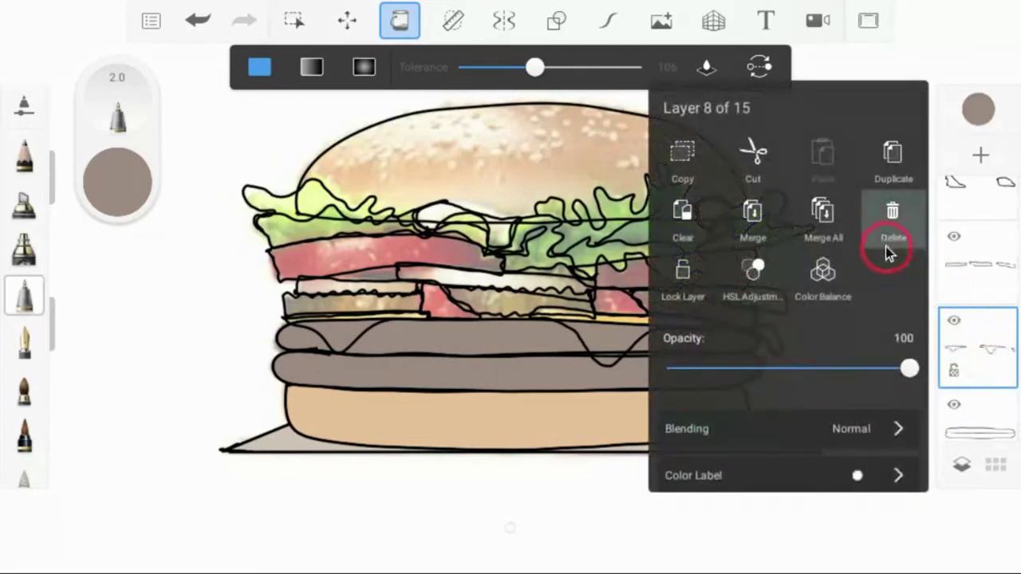
click(880, 166)
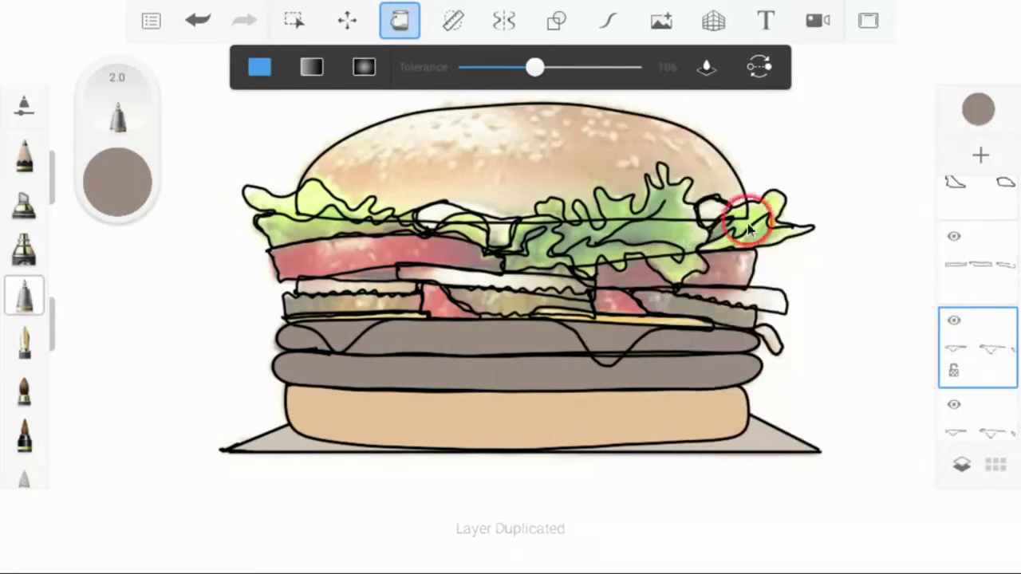
drag(934, 368, 989, 423)
Step: Sample the cheese's pale yellow from the photo and fill all the cheese pieces with it, including the small end piece
click(157, 191)
click(417, 114)
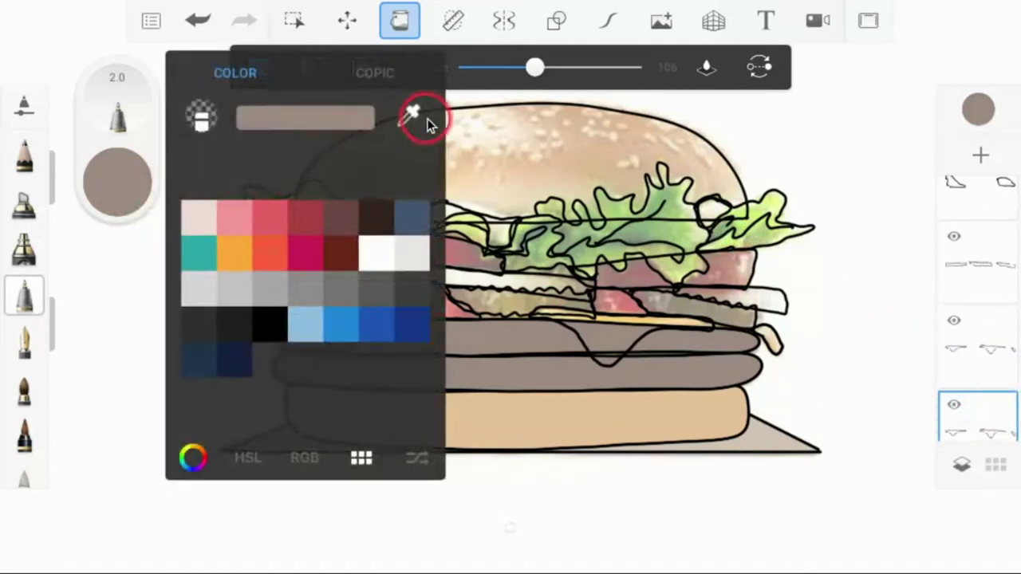
drag(500, 215, 343, 336)
click(614, 341)
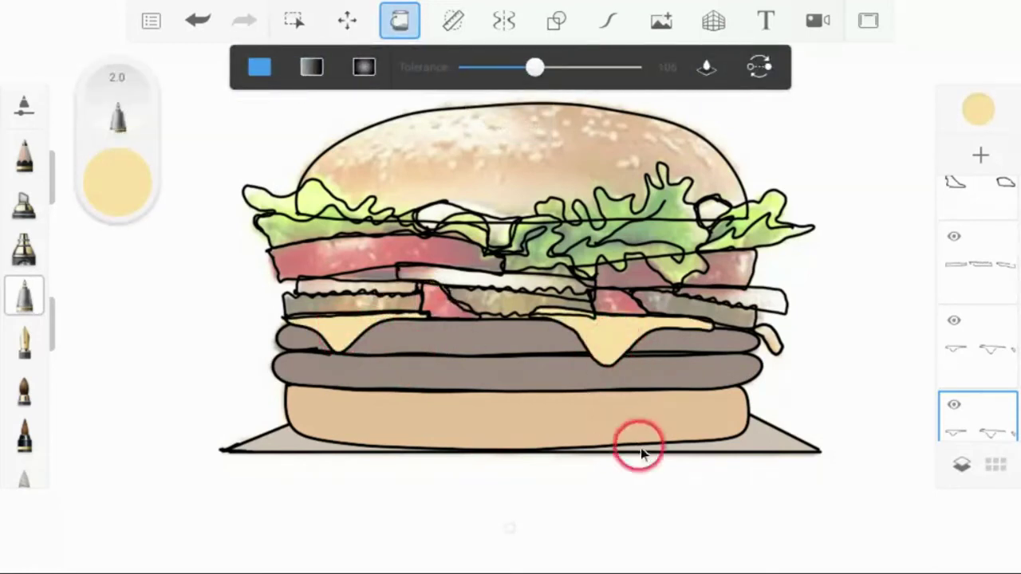
drag(770, 335, 775, 343)
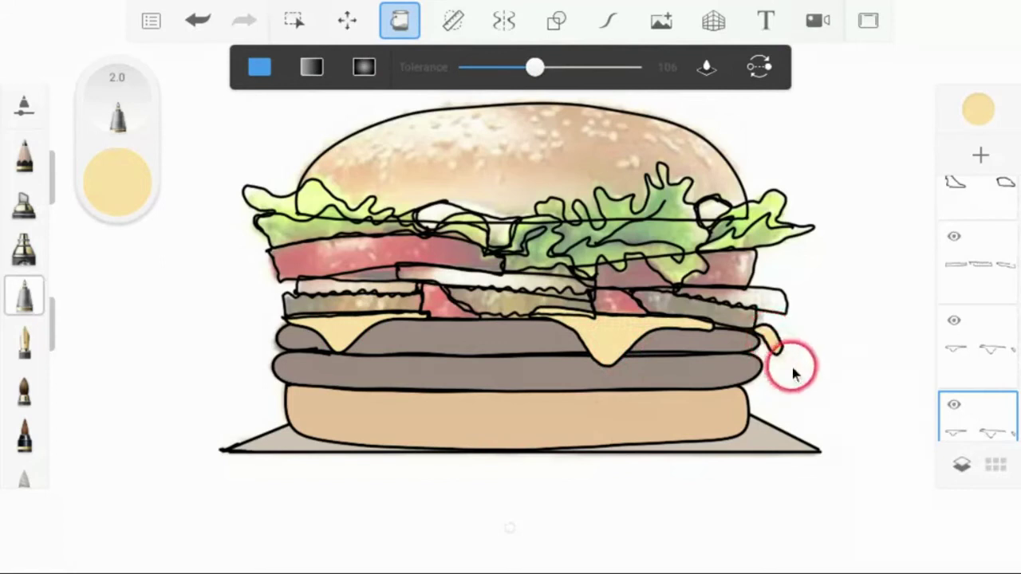
Step: Duplicate the pickle slices' outline layer
drag(974, 353, 979, 342)
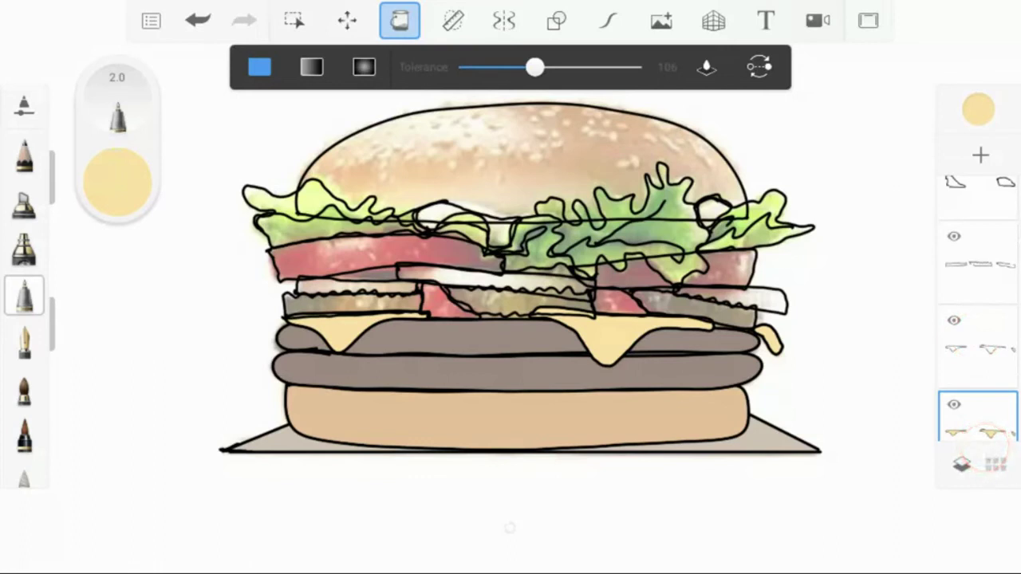
click(991, 262)
click(993, 266)
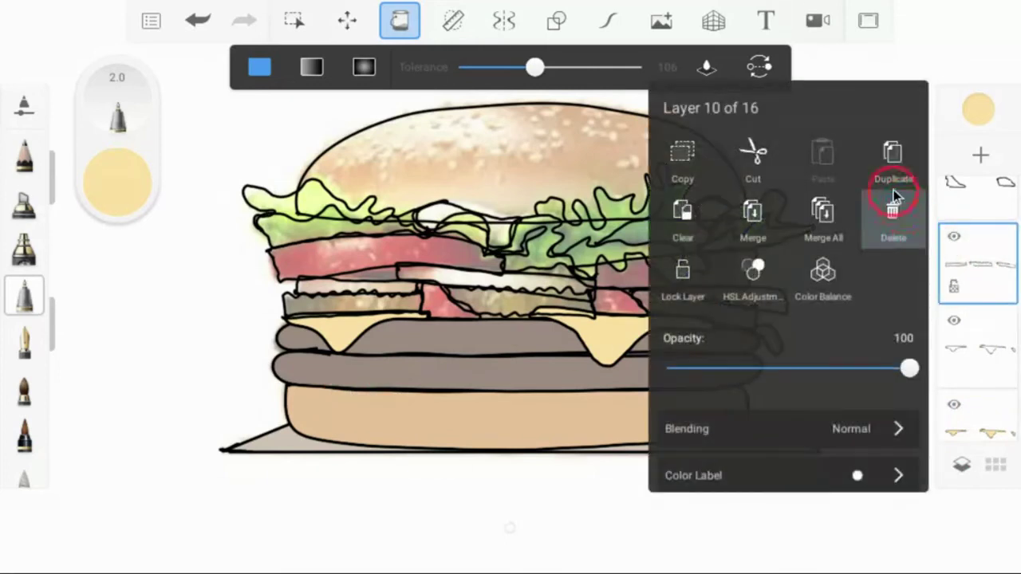
click(889, 160)
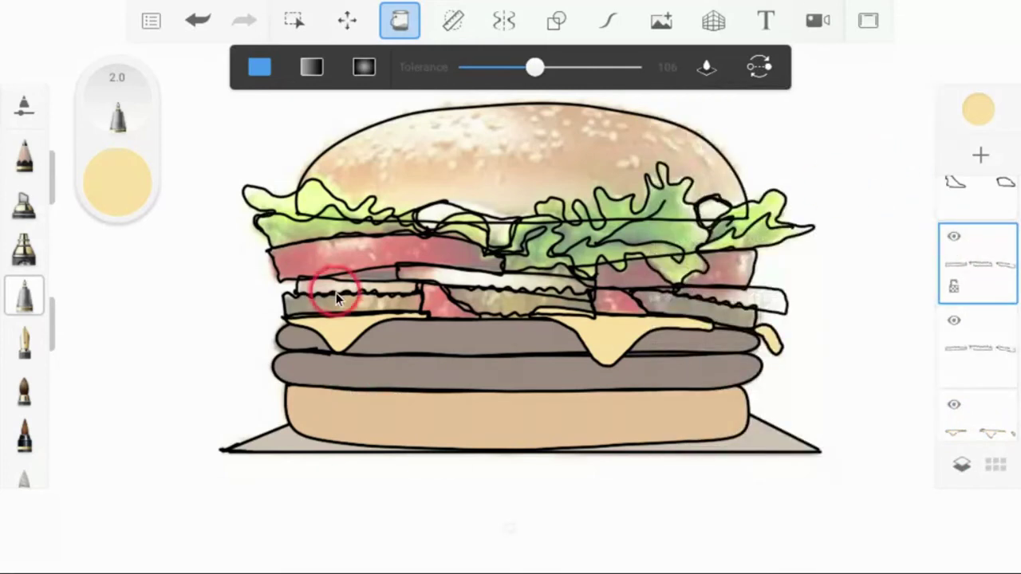
Step: Sample the olive colour of the pickles from the burger photo
click(129, 181)
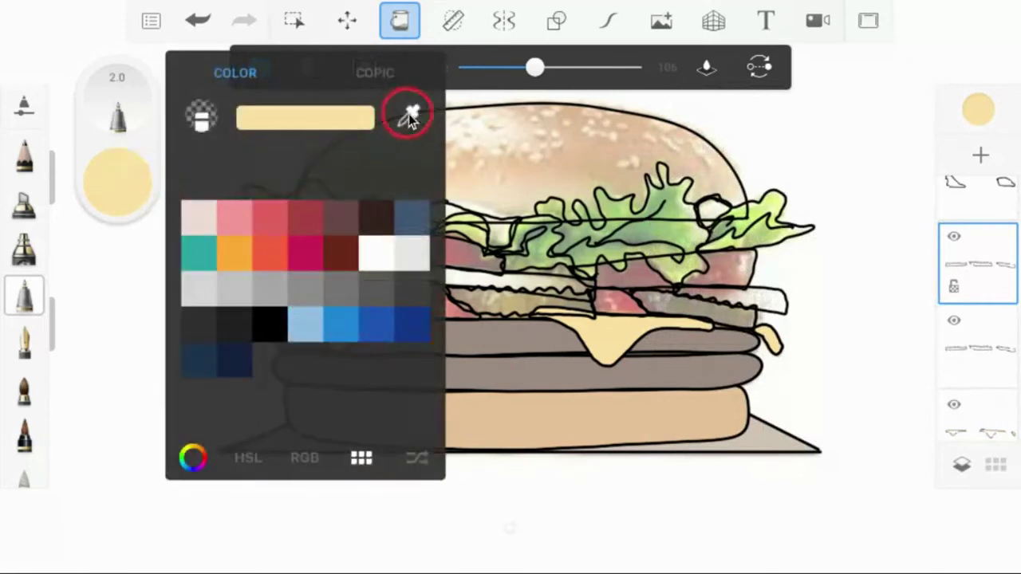
click(408, 114)
drag(498, 288, 521, 354)
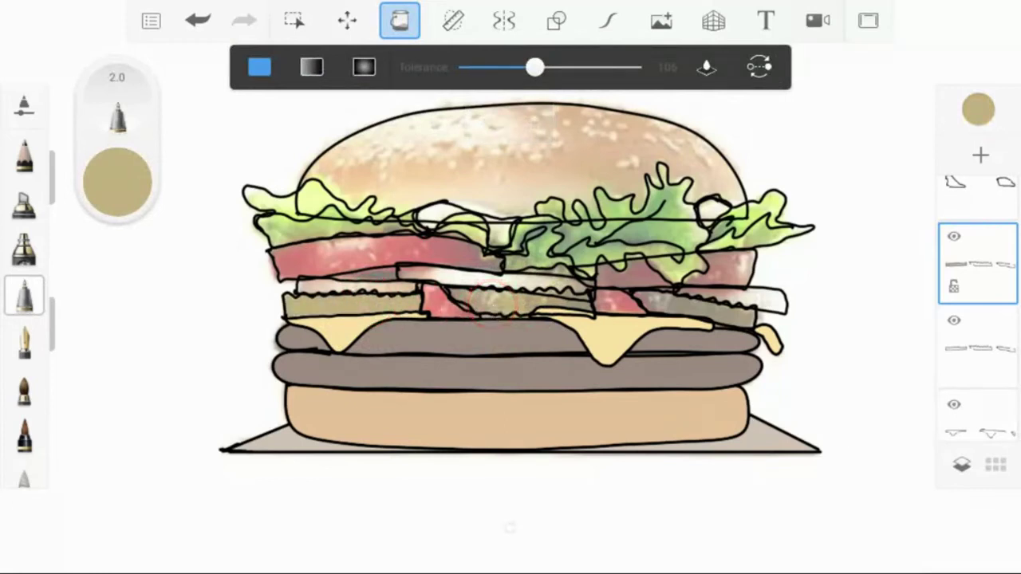
Step: Select the lower pickle layer and fill all three pickle slices with the sampled olive
click(979, 267)
drag(981, 271, 991, 344)
click(371, 299)
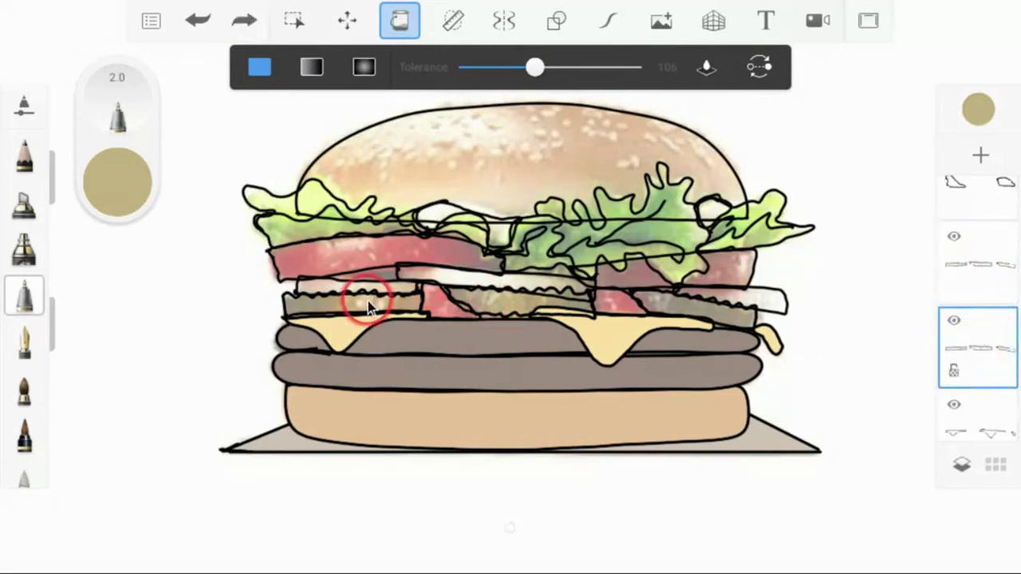
click(525, 308)
click(507, 302)
click(668, 295)
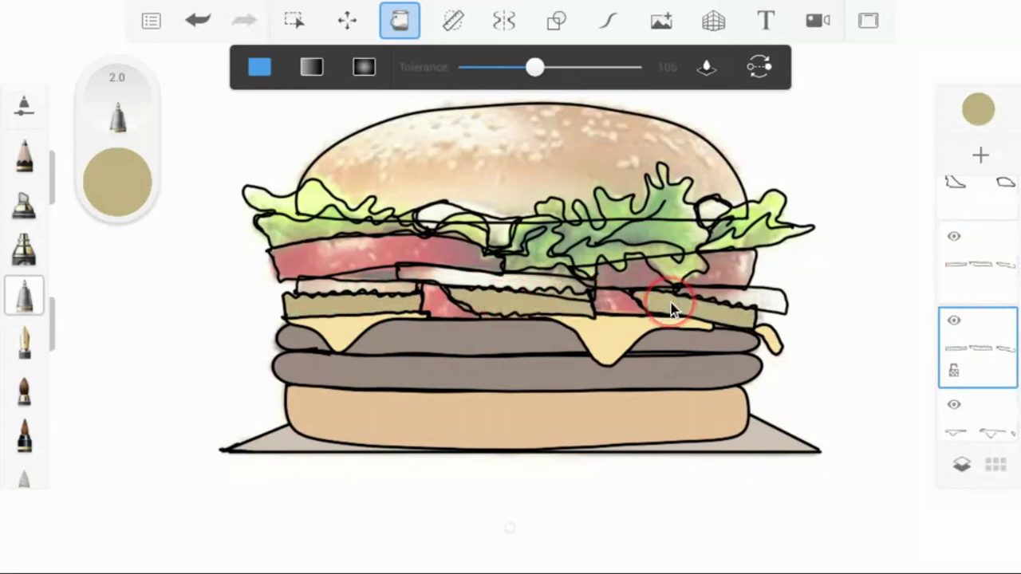
Step: Duplicate the outline layer of the two small tomato pieces between the pickles and select the lower copy
drag(986, 259, 989, 275)
click(963, 229)
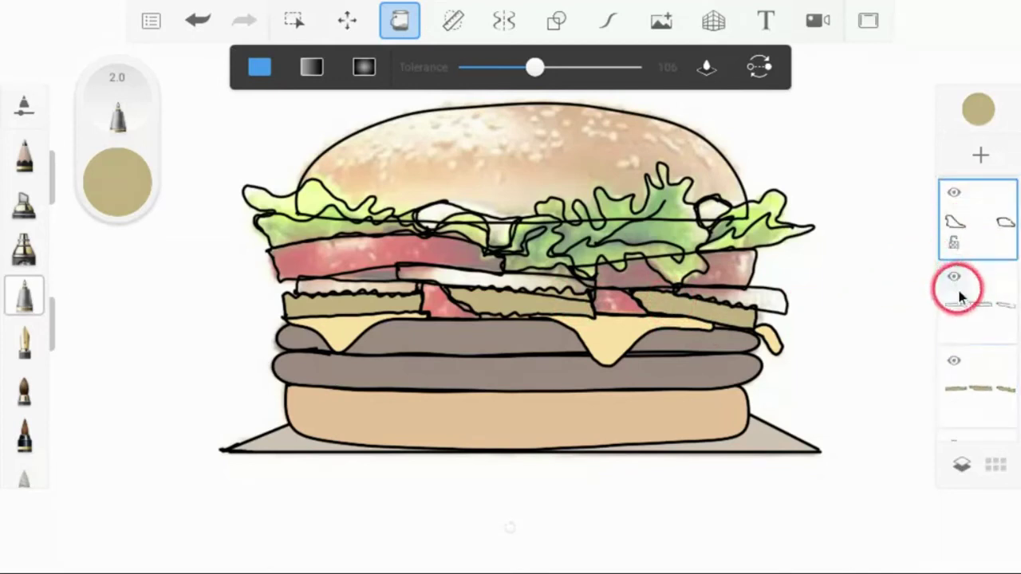
click(981, 233)
click(886, 158)
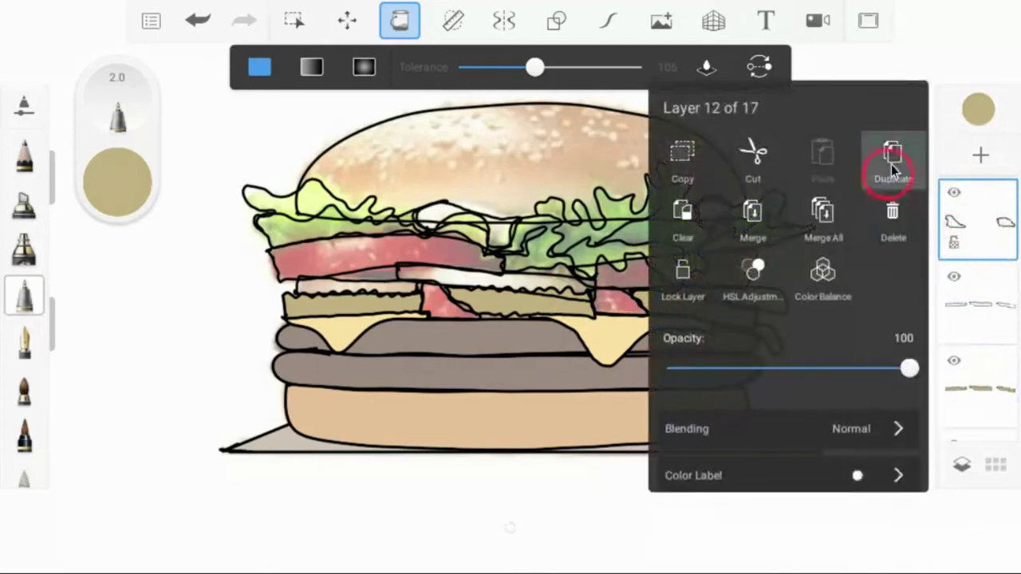
click(975, 307)
Step: Sample the tomato's red from the photo and fill both small tomato pieces with it
click(87, 180)
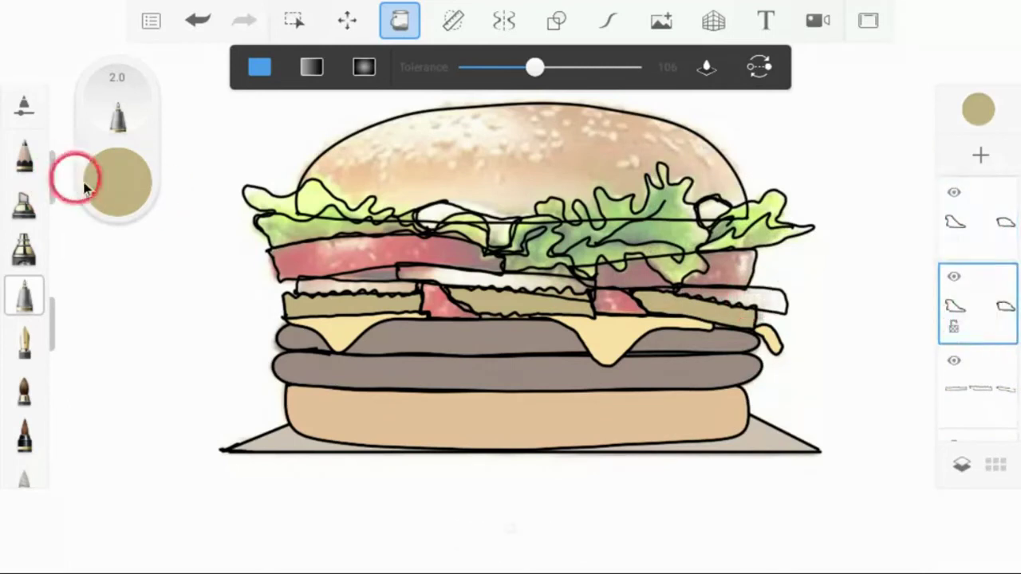
click(409, 114)
drag(550, 307, 630, 355)
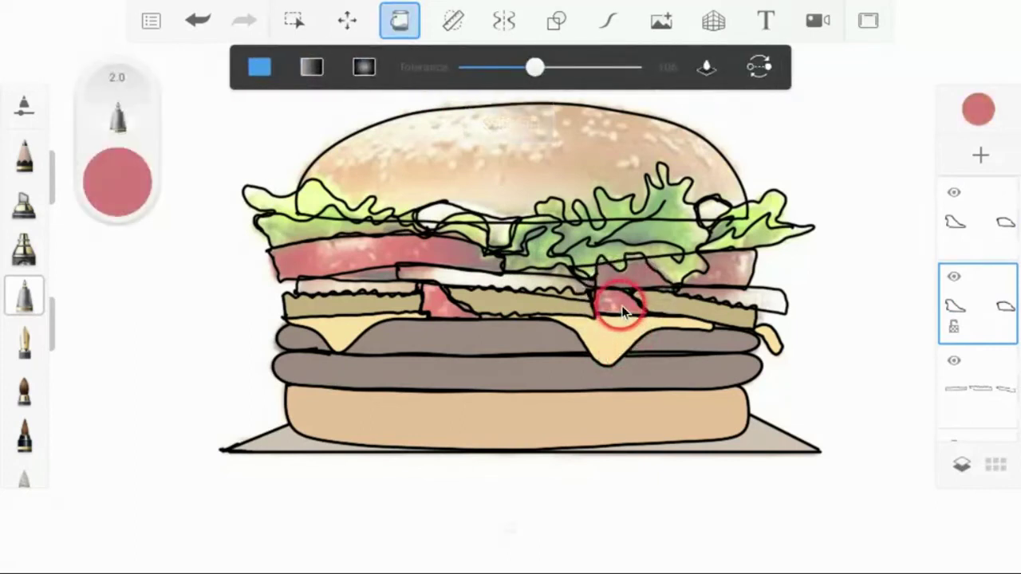
click(430, 315)
Step: Duplicate the onion slices' outline layer and select the lower copy
drag(977, 303, 986, 264)
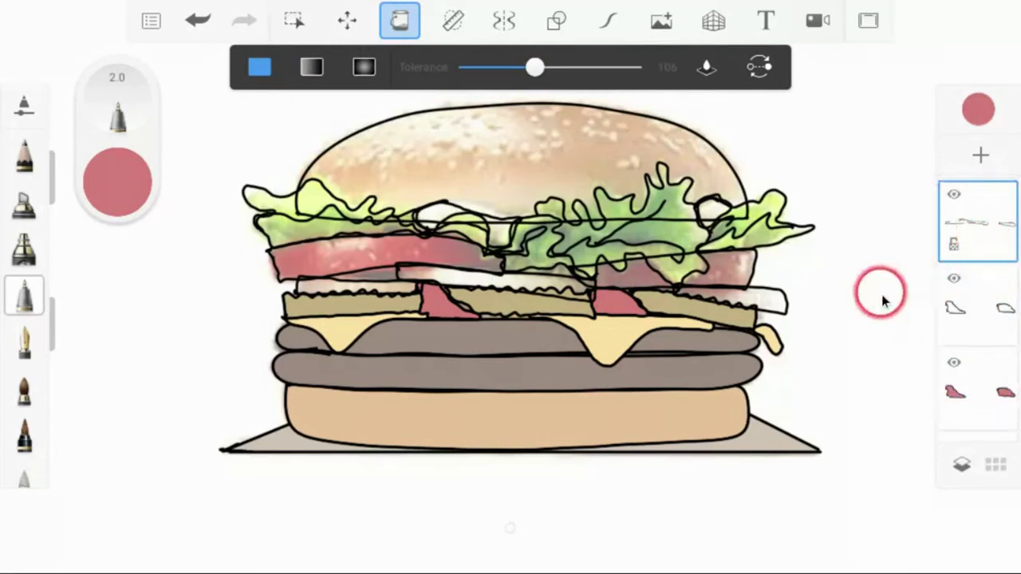
click(978, 217)
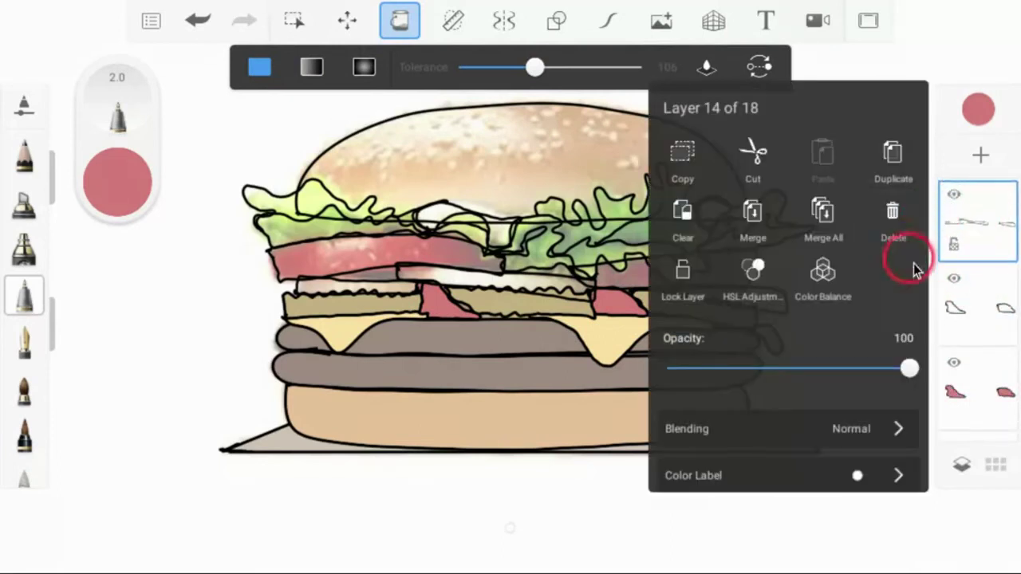
click(883, 191)
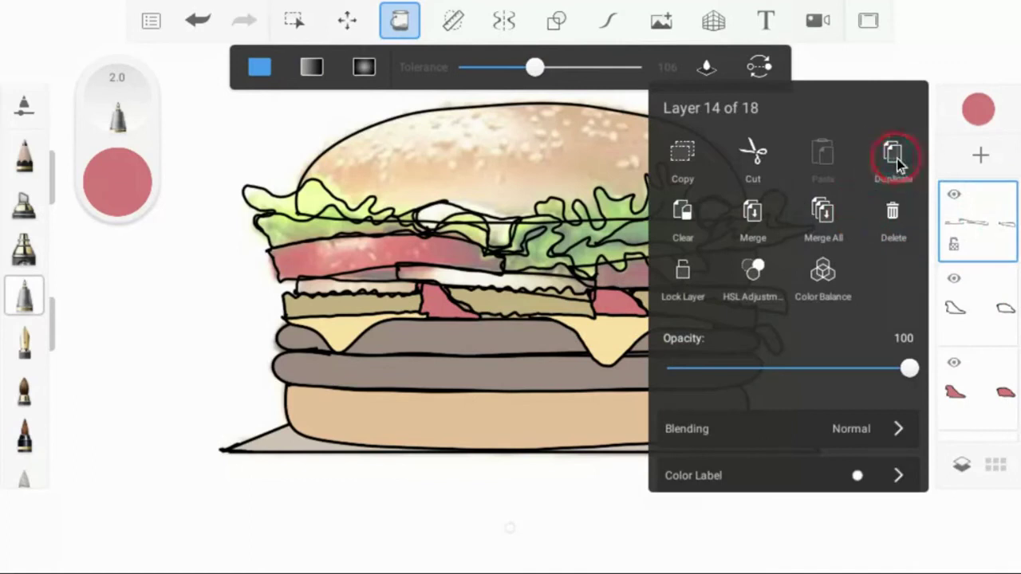
click(976, 313)
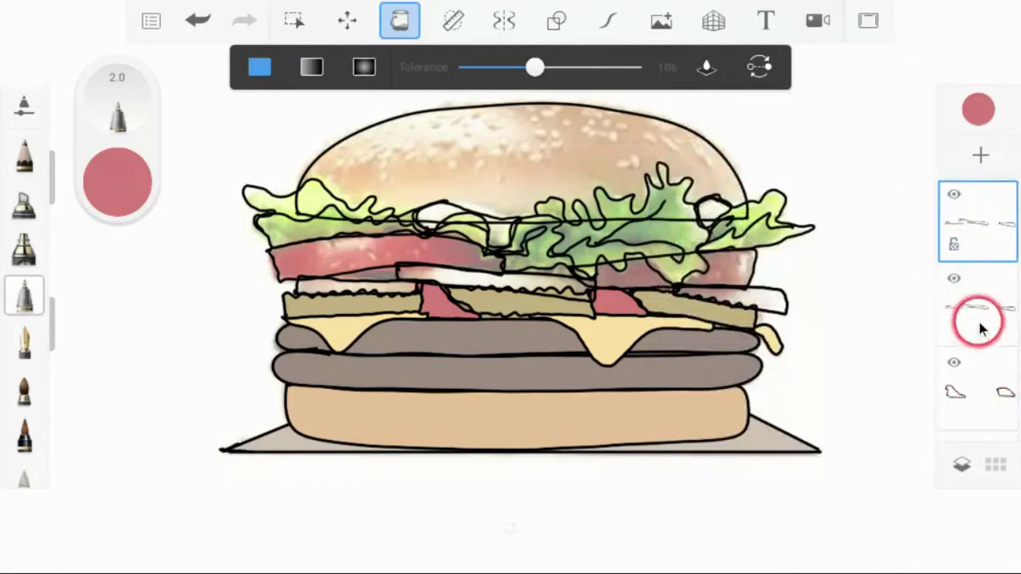
Step: Sample the onion's creamy white from the photo and fill all the onion slices with it
click(112, 177)
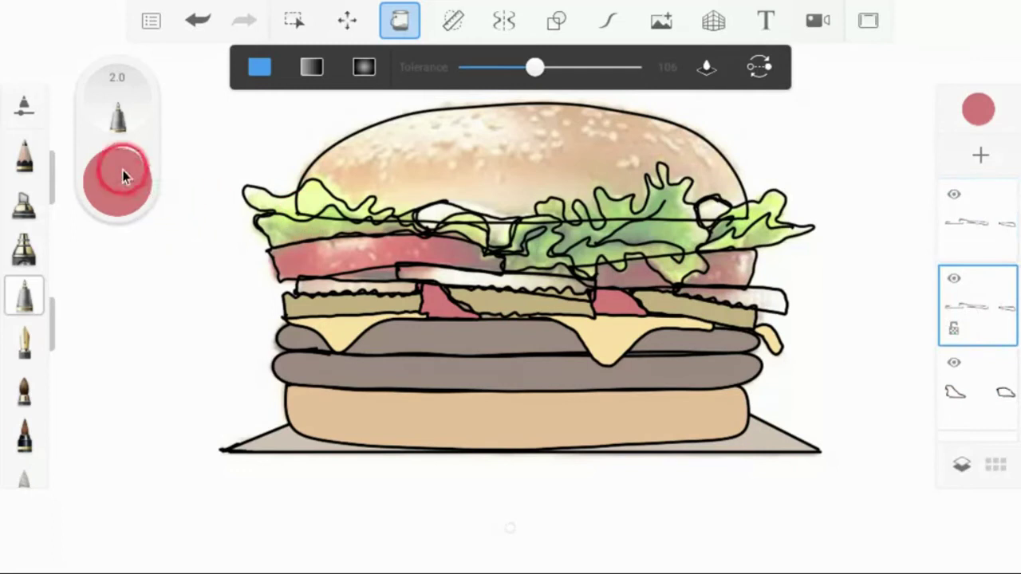
click(412, 117)
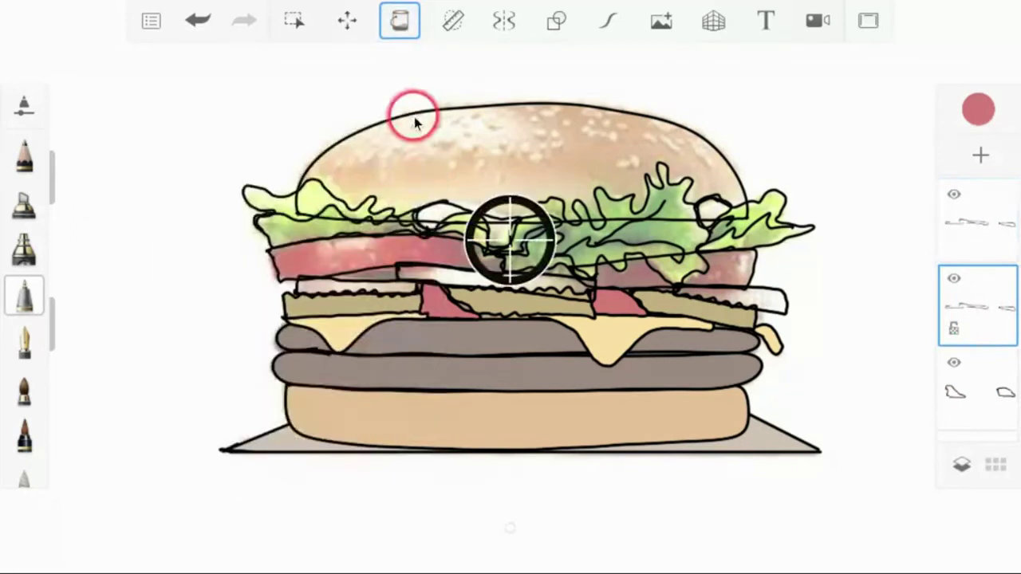
drag(446, 295, 468, 324)
click(447, 280)
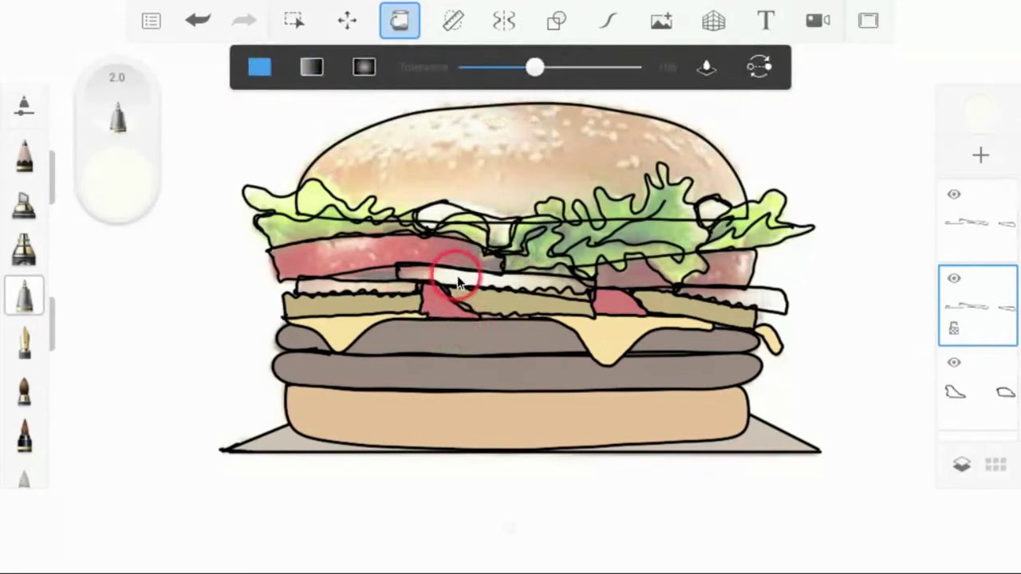
click(358, 303)
click(661, 273)
click(745, 295)
Step: Duplicate the outline layer of the large tomato slices and select the lower copy
click(978, 369)
drag(978, 368, 978, 239)
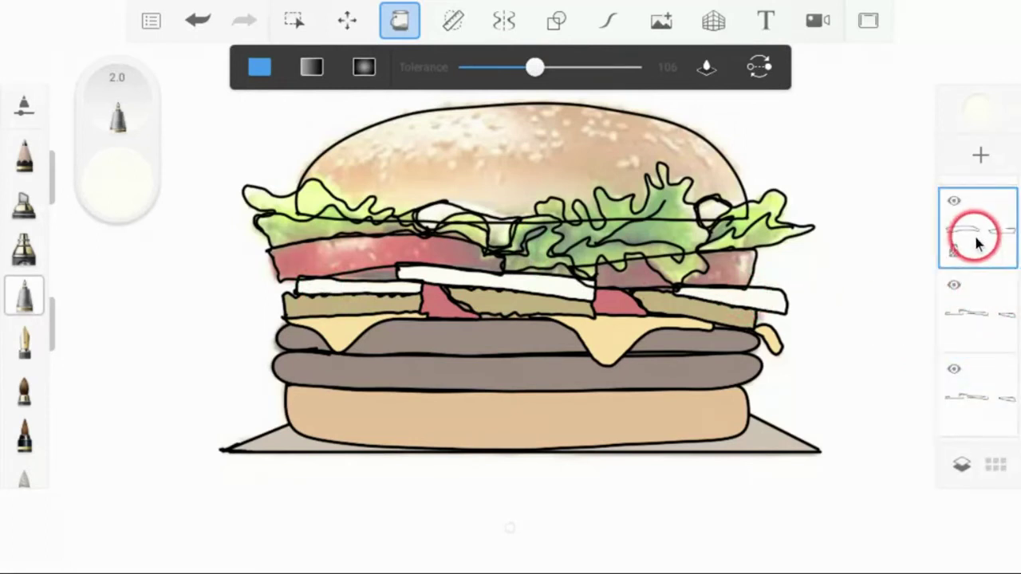
click(978, 239)
click(881, 167)
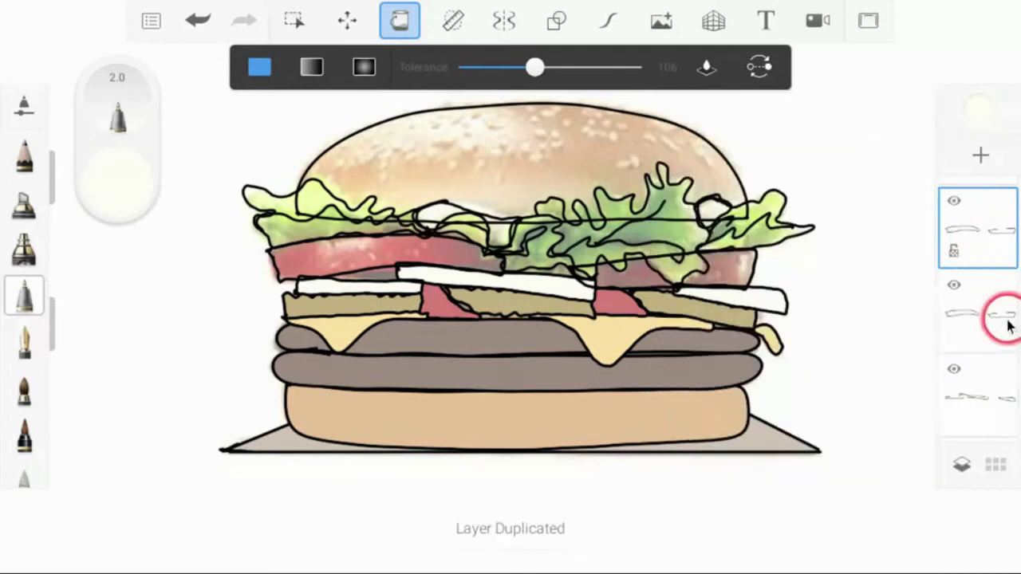
click(1006, 319)
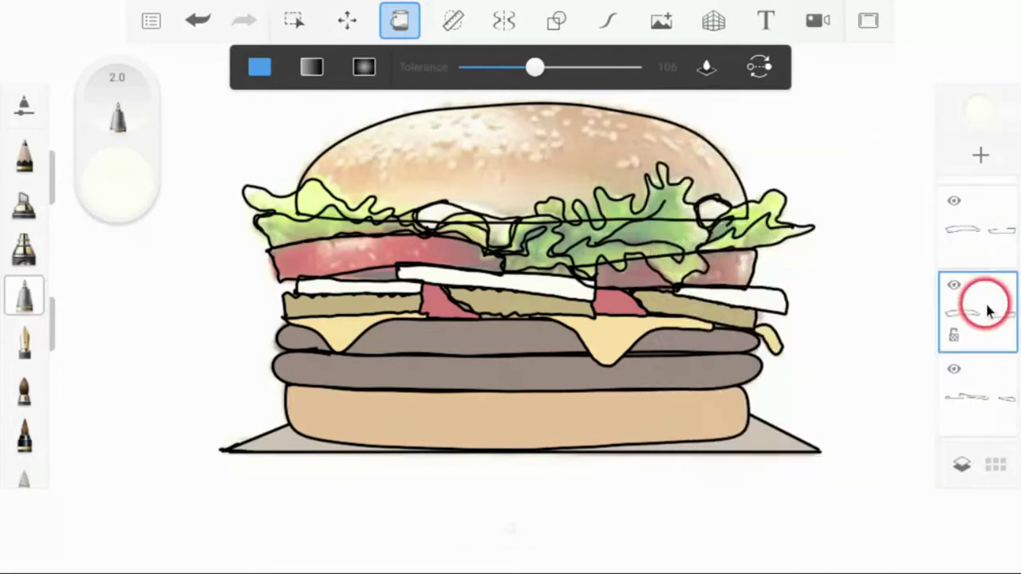
Step: Sample the tomato's red from the artwork and fill both large tomato slices with it
click(112, 185)
click(410, 119)
drag(486, 206, 412, 294)
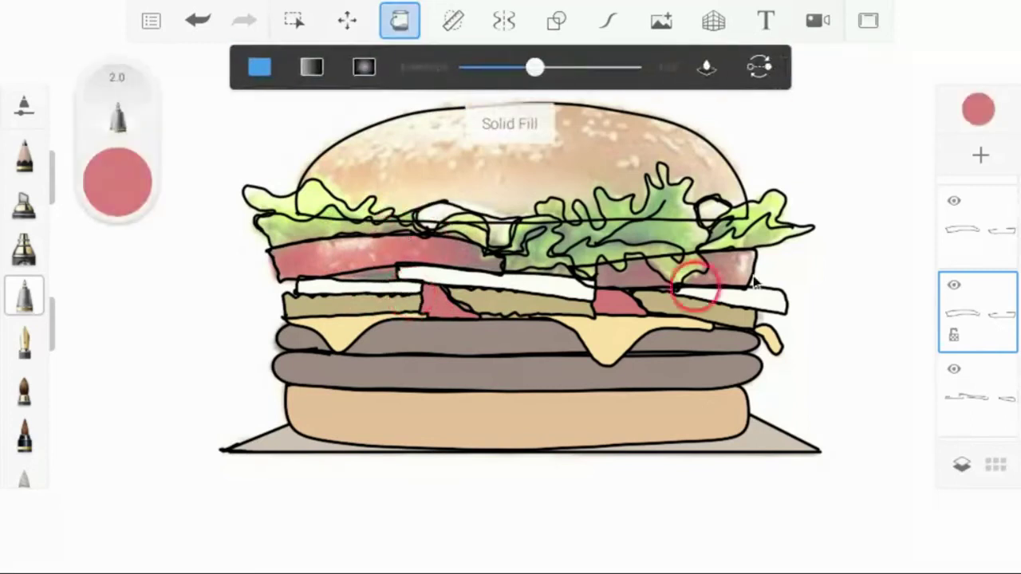
click(300, 267)
click(731, 267)
click(691, 297)
click(631, 344)
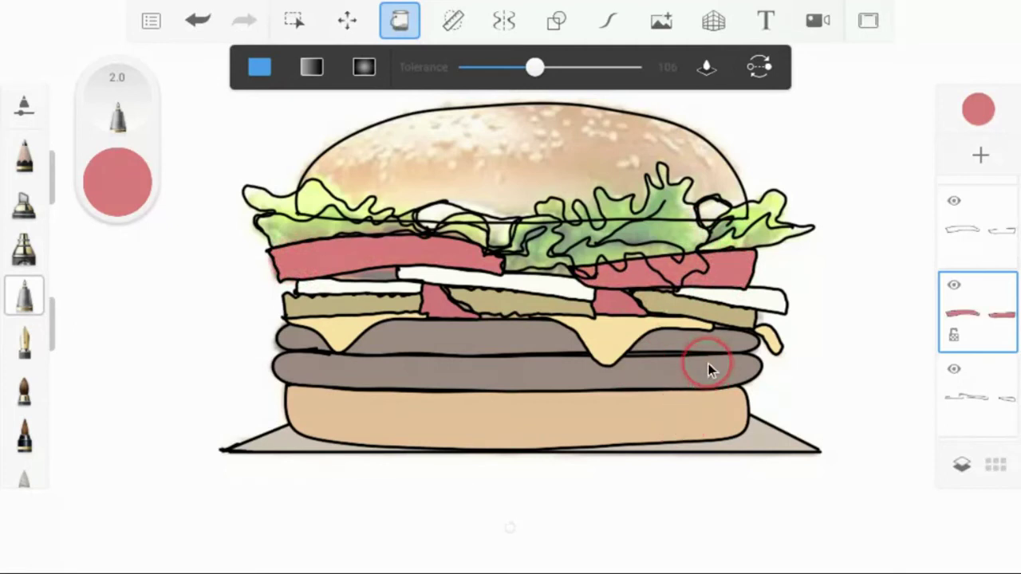
Step: Duplicate the lettuce outline layer and select the lower copy
drag(920, 257, 991, 295)
click(992, 295)
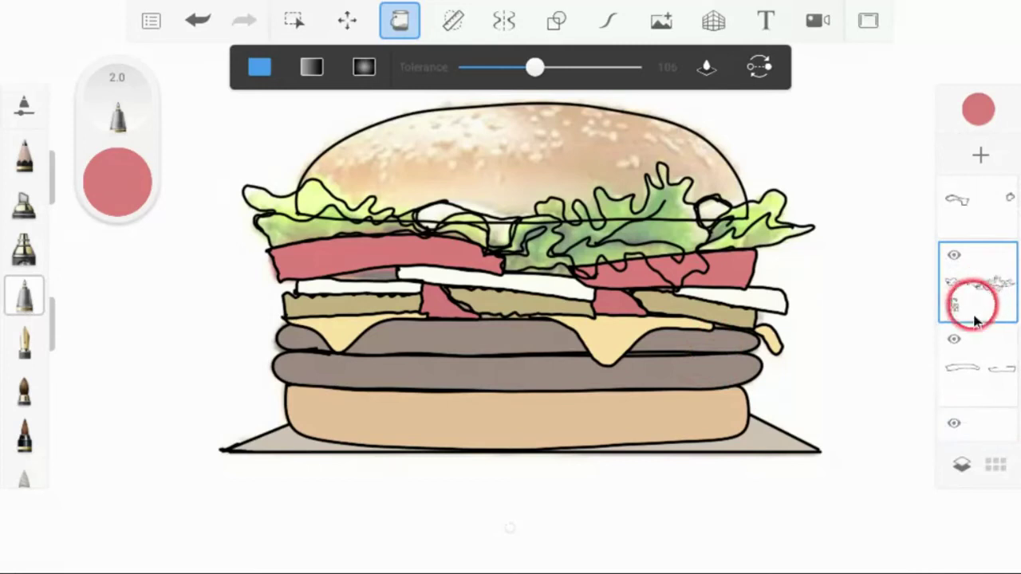
click(735, 264)
click(727, 264)
click(970, 279)
click(886, 160)
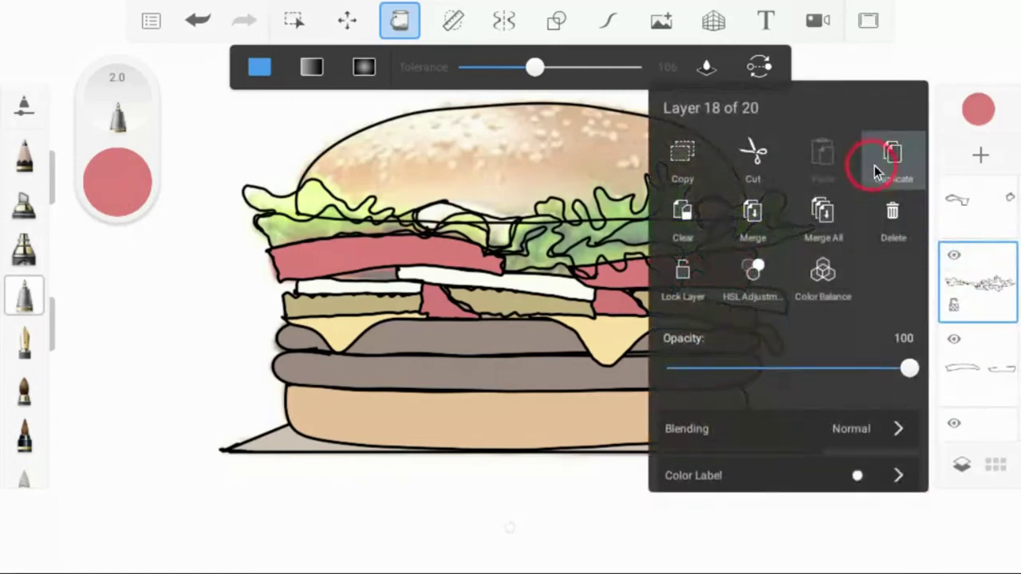
click(975, 364)
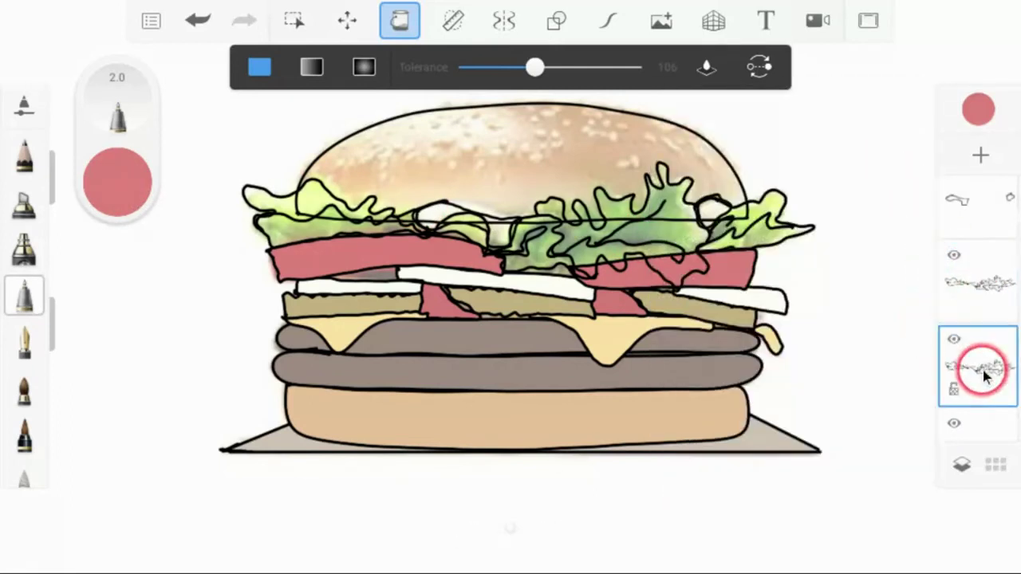
Step: Sample the lettuce's light green from the photo and fill all the lettuce leaf areas with it
click(123, 165)
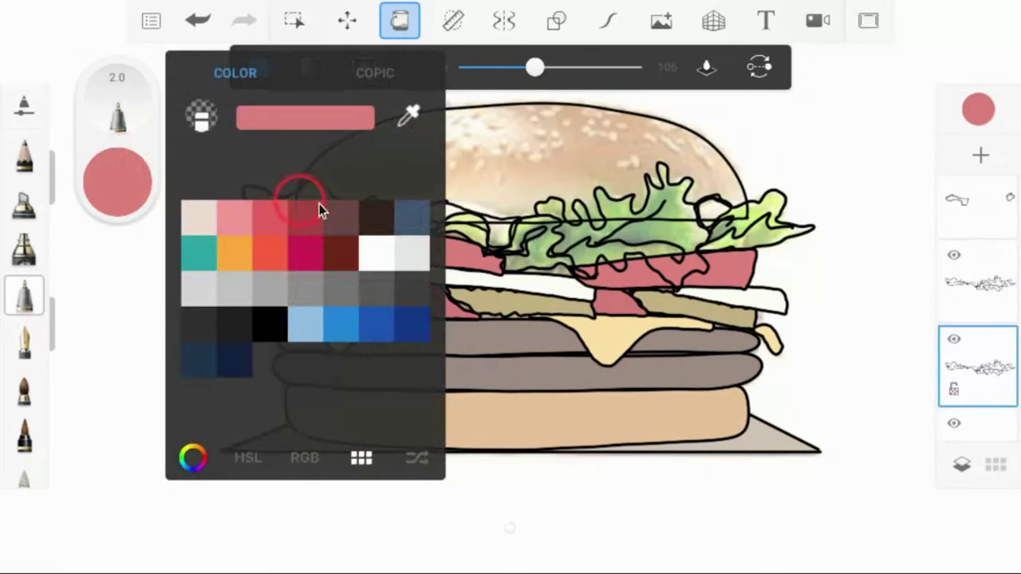
click(412, 114)
drag(511, 235, 309, 241)
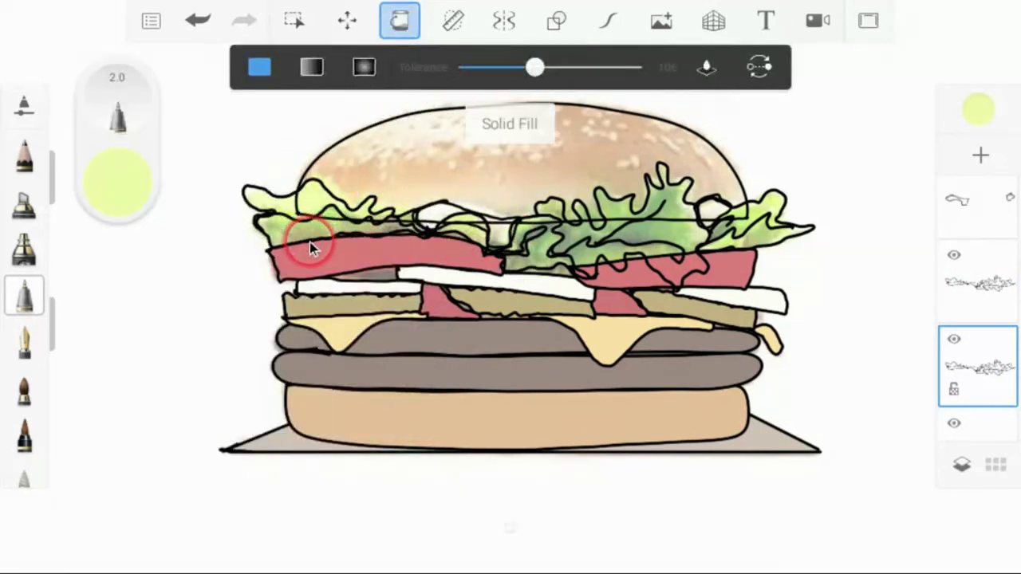
click(285, 229)
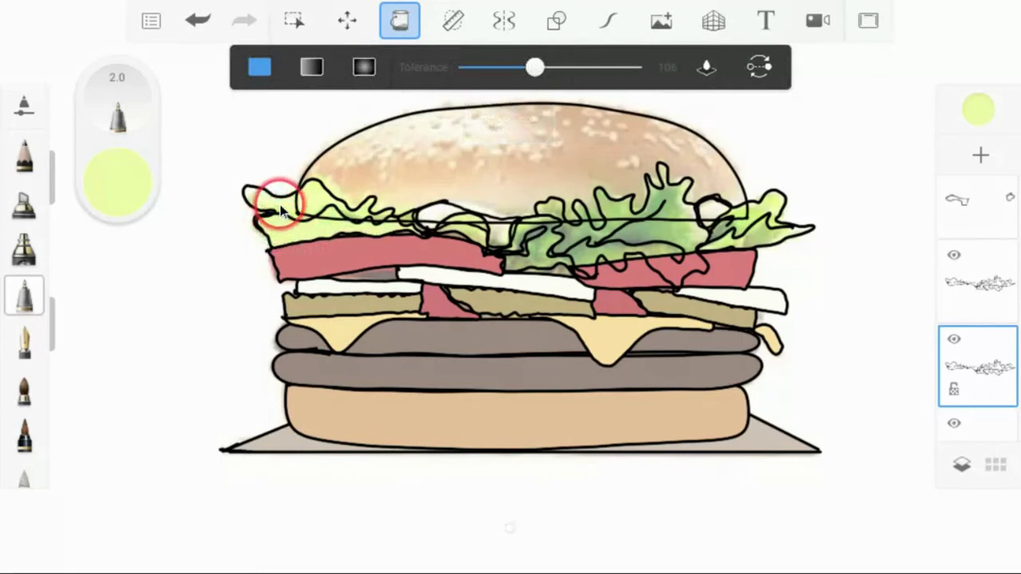
click(547, 250)
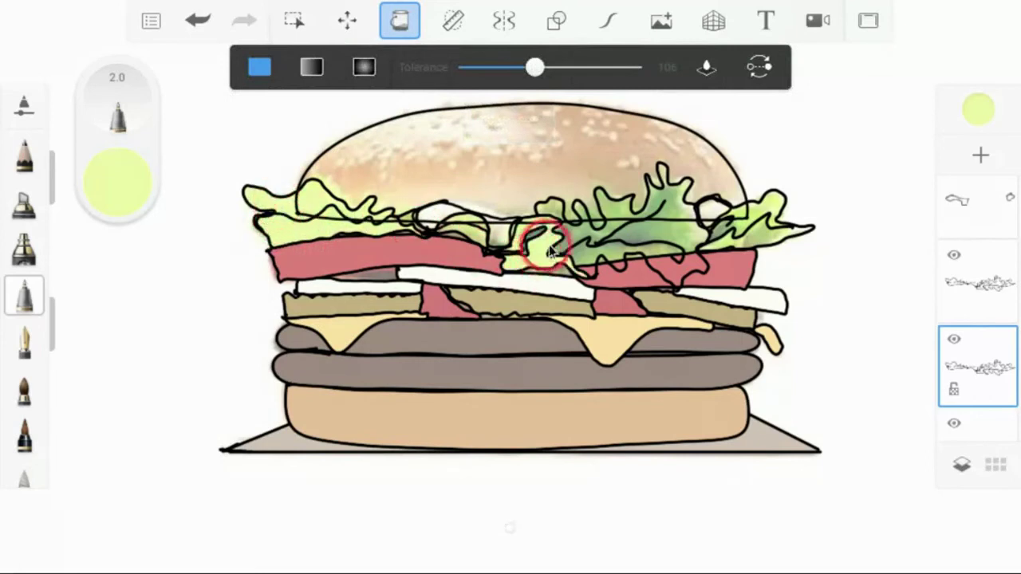
click(650, 232)
click(739, 241)
click(772, 204)
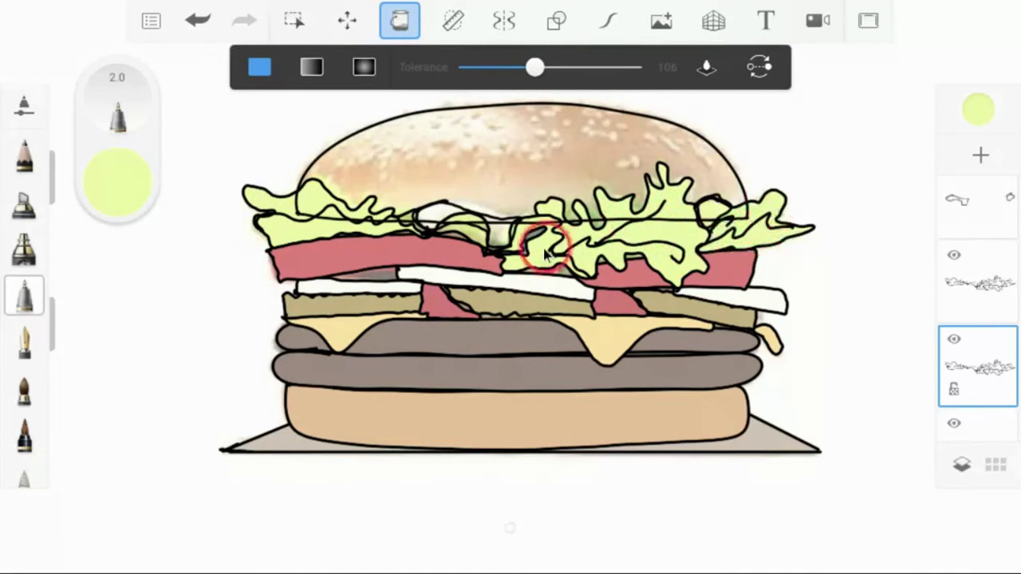
drag(518, 228, 536, 239)
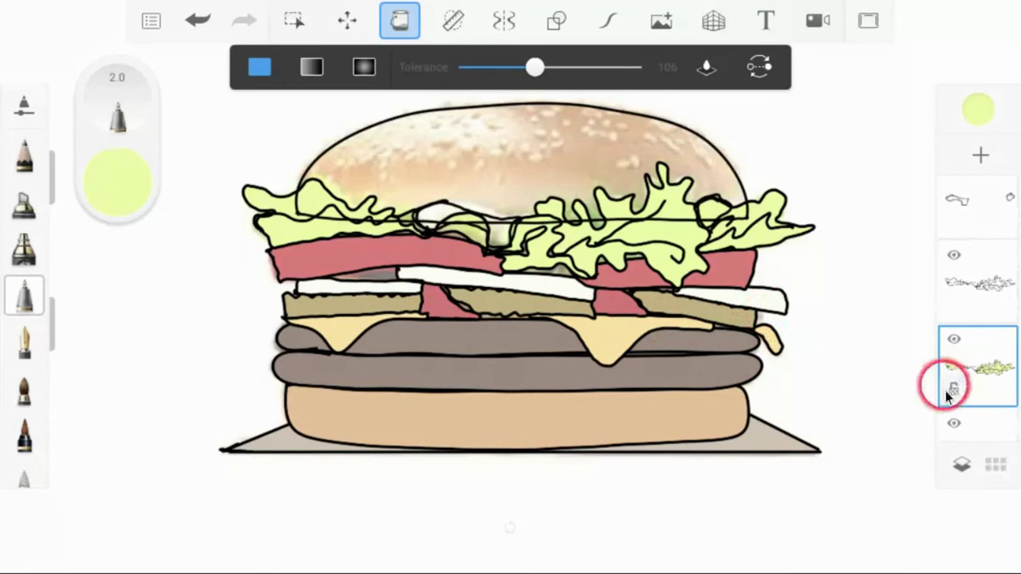
Step: Duplicate the outline layer of the white sauce patches beneath the top bun and select the lower copy
click(980, 210)
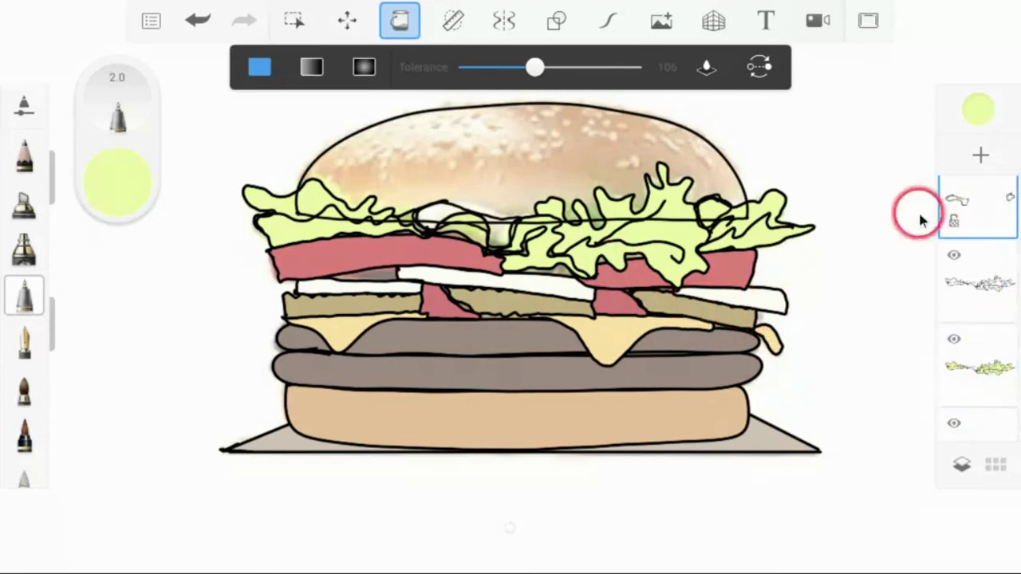
click(996, 217)
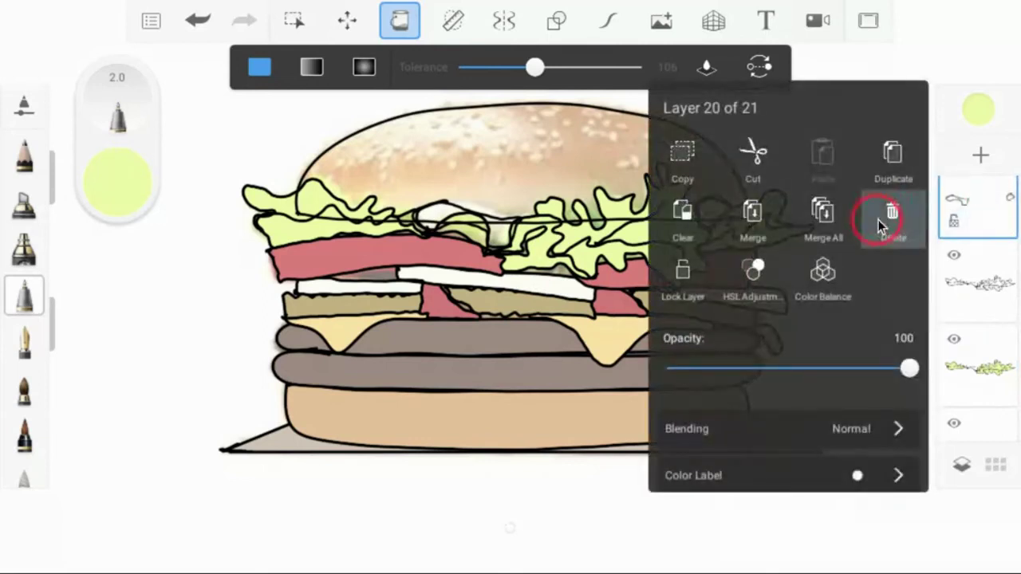
click(892, 175)
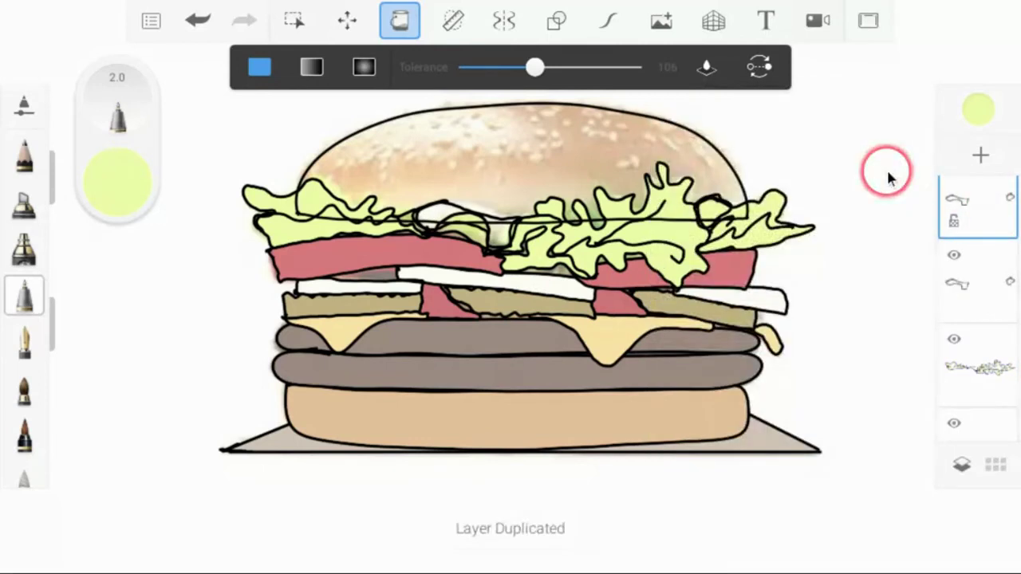
click(989, 292)
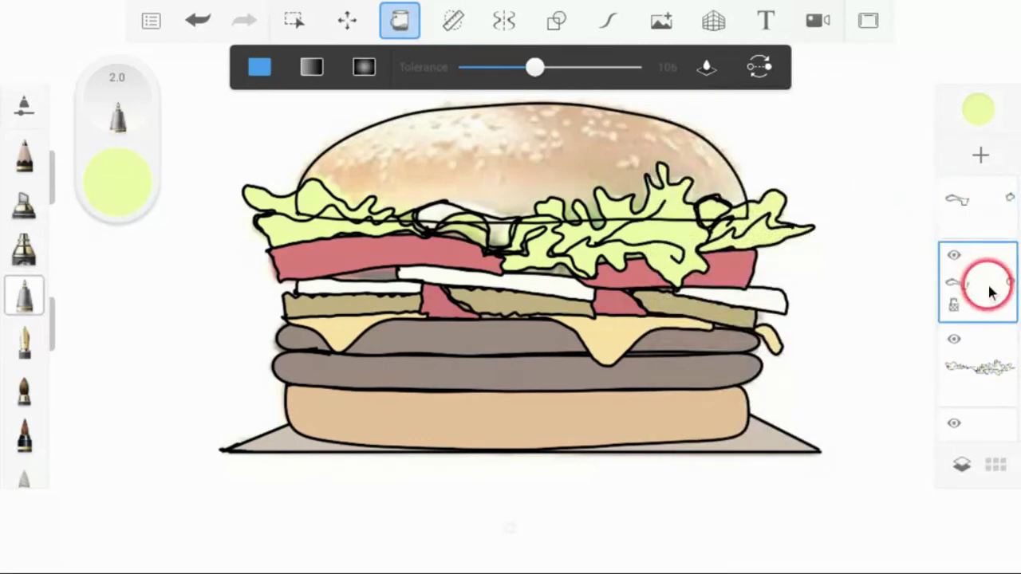
Step: Sample a creamy white from the artwork and fill the white sauce patches beneath the top bun with it
click(127, 179)
click(417, 117)
mouse_move(505, 239)
mouse_down()
mouse_move(467, 210)
mouse_move(428, 260)
mouse_up()
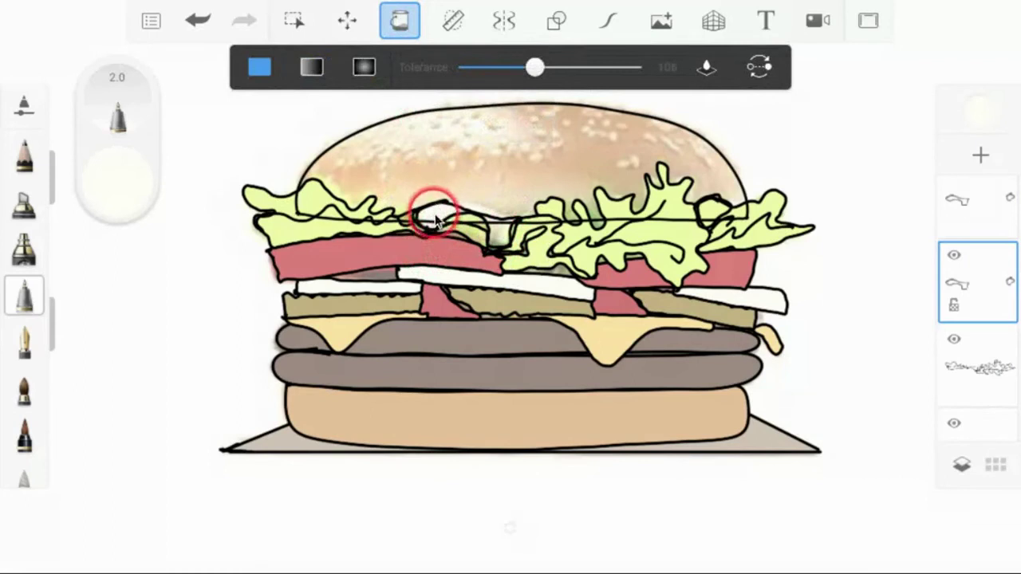
click(505, 224)
mouse_move(677, 217)
mouse_down()
mouse_move(690, 237)
mouse_move(715, 218)
mouse_up()
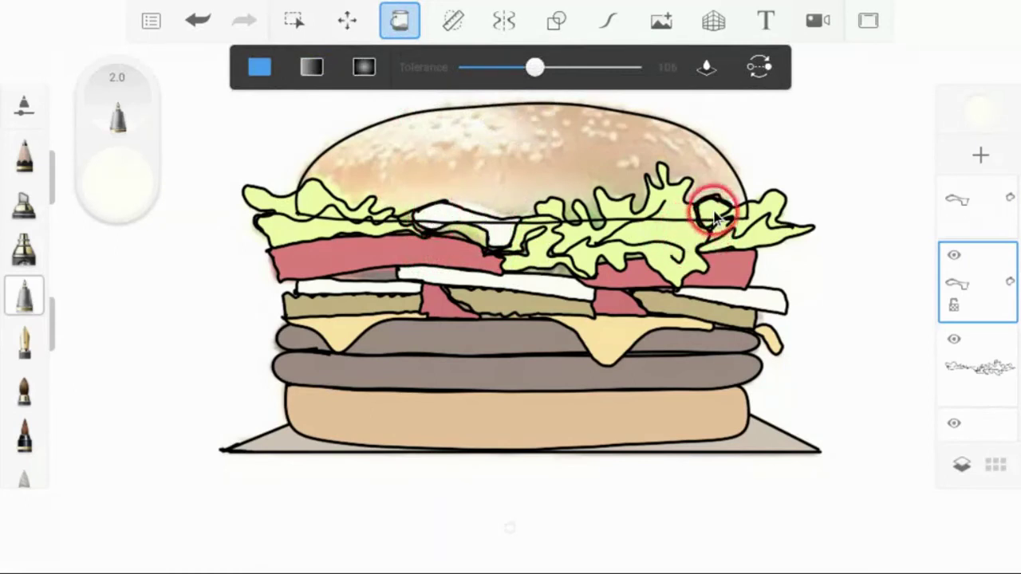
click(606, 343)
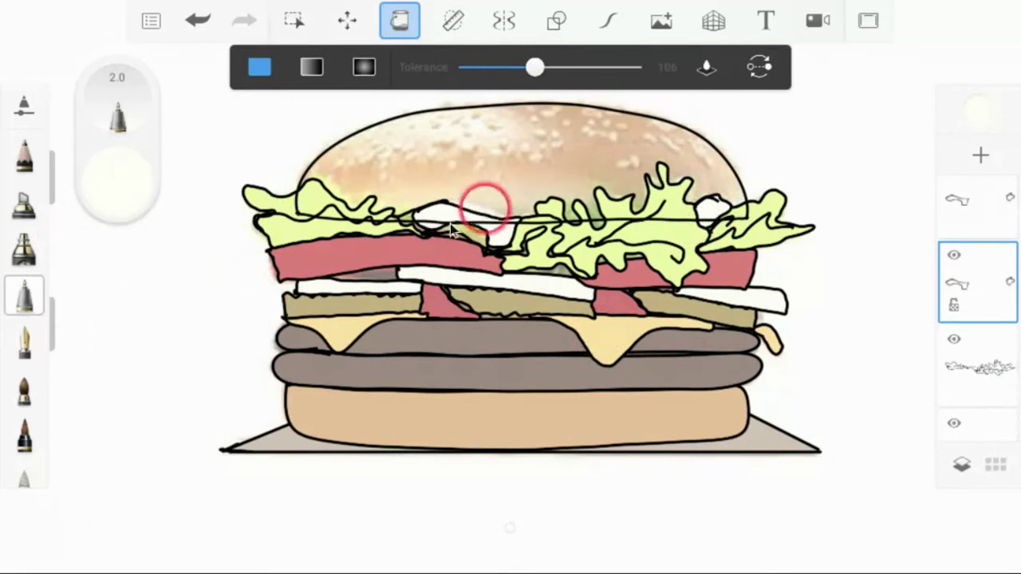
Step: Duplicate the top bun's outline layer and select the lower copy
scroll(1011, 239, up, 3)
click(989, 233)
click(980, 219)
click(877, 185)
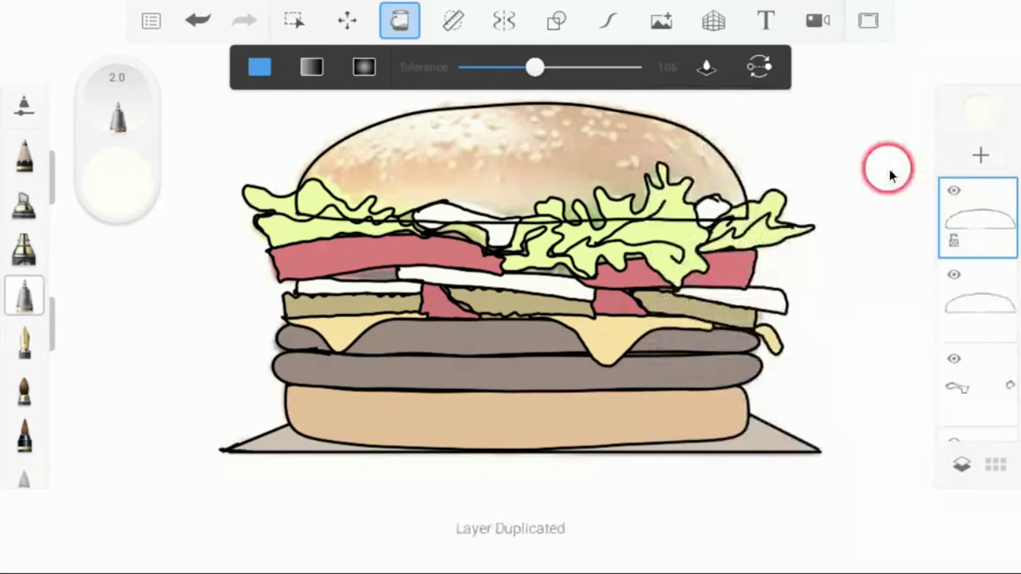
click(989, 307)
Step: Sample the bottom bun's tan colour and fill the top bun with it
click(123, 167)
click(411, 120)
mouse_move(506, 232)
mouse_down()
mouse_move(343, 221)
mouse_move(331, 465)
mouse_up()
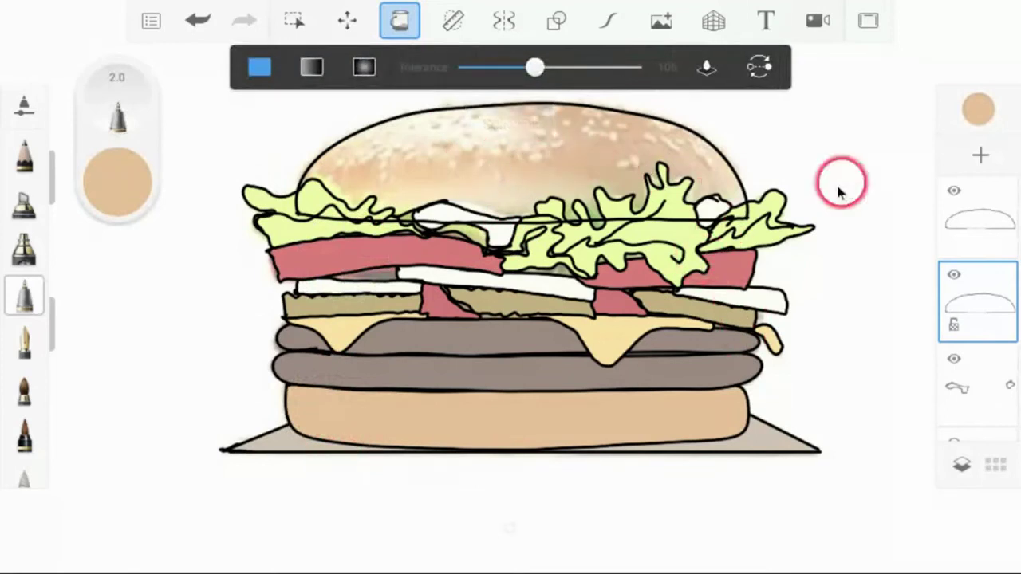
click(571, 182)
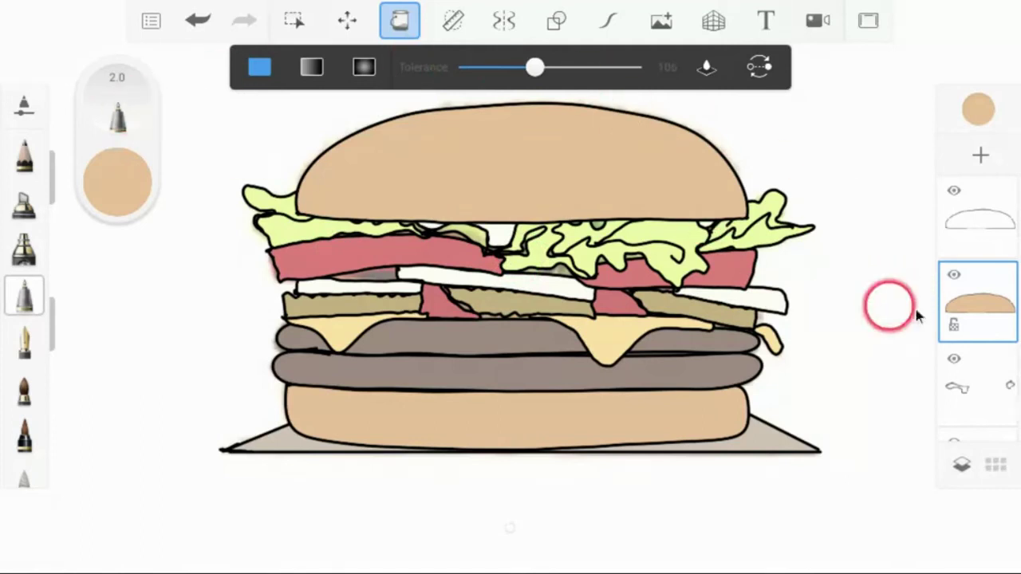
Step: Move the filled top bun layer down the layer stack, below the sauce and lettuce layers
drag(995, 327, 961, 296)
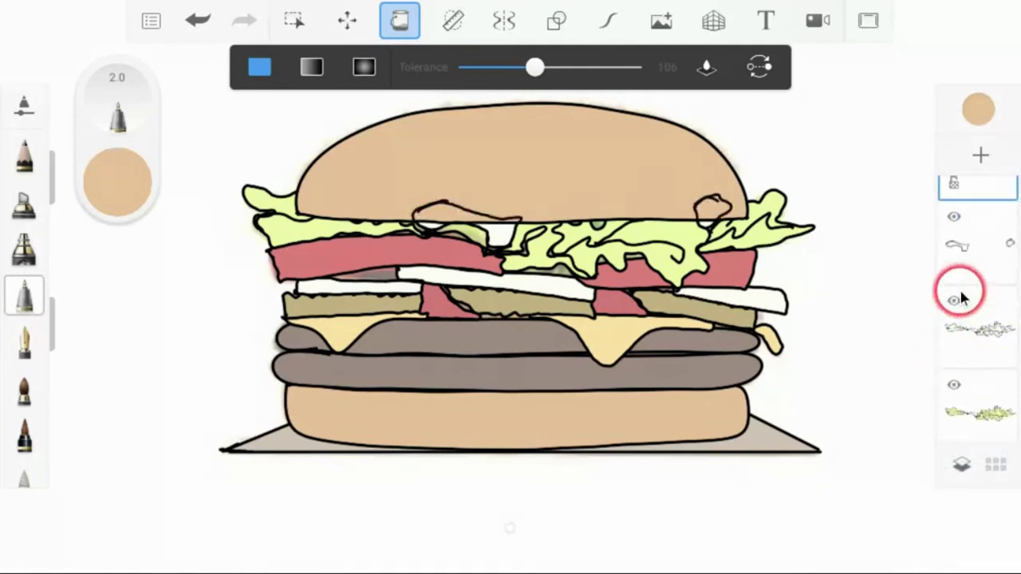
drag(963, 245, 975, 197)
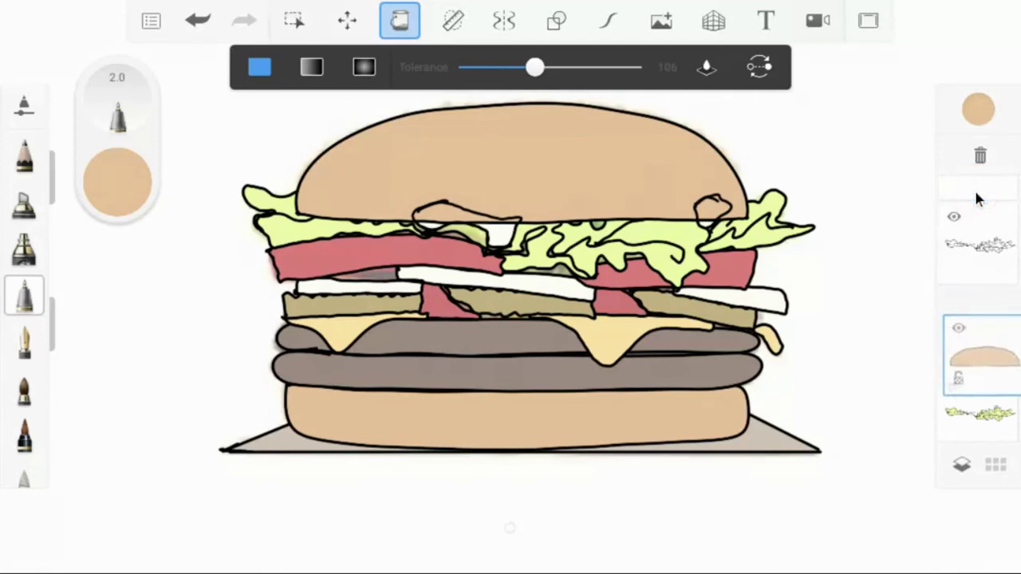
drag(982, 406, 949, 375)
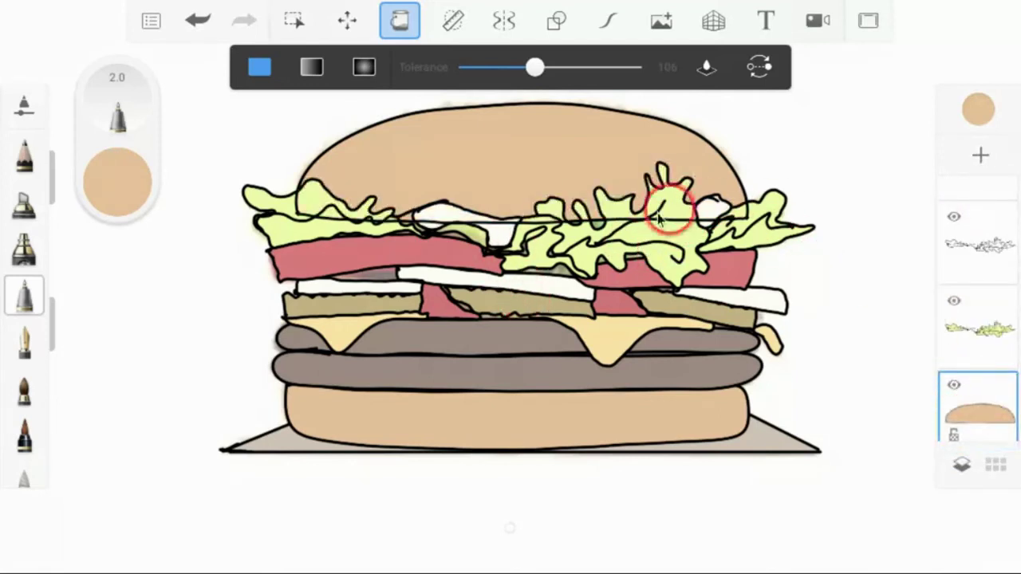
Step: Move the top bun's outline layer below the sauce and lettuce layers, directly above the filled top bun layer
scroll(981, 275, up, 2)
scroll(981, 277, up, 4)
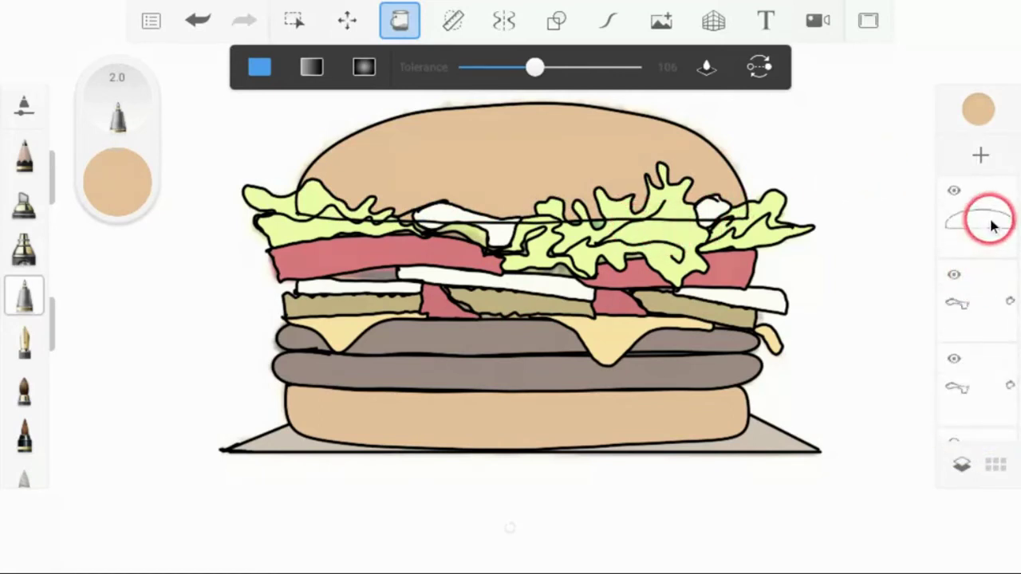
drag(991, 226, 981, 182)
click(976, 251)
click(938, 369)
drag(938, 369, 983, 199)
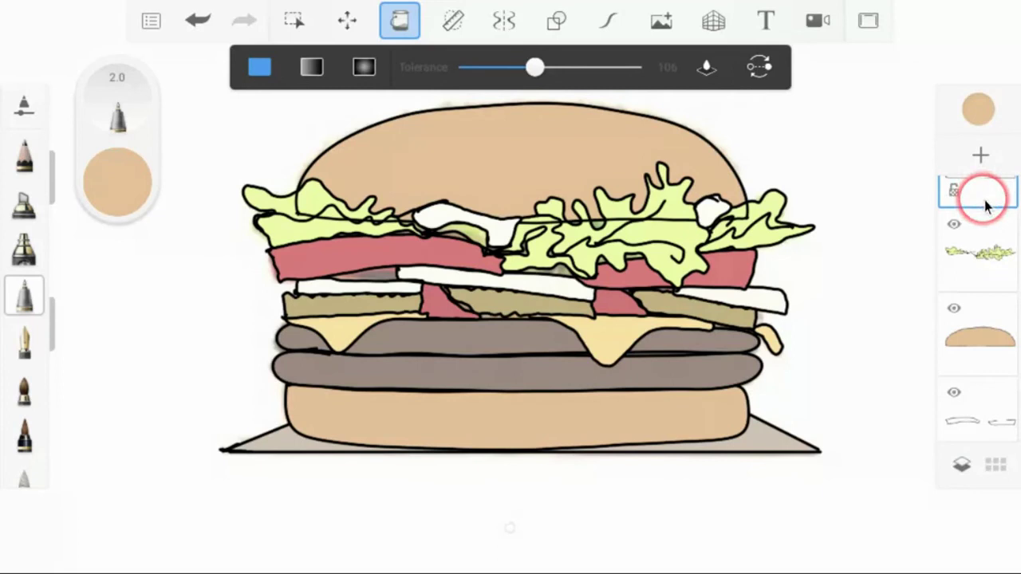
click(986, 205)
drag(961, 127, 931, 70)
click(981, 193)
drag(981, 193, 941, 205)
click(626, 253)
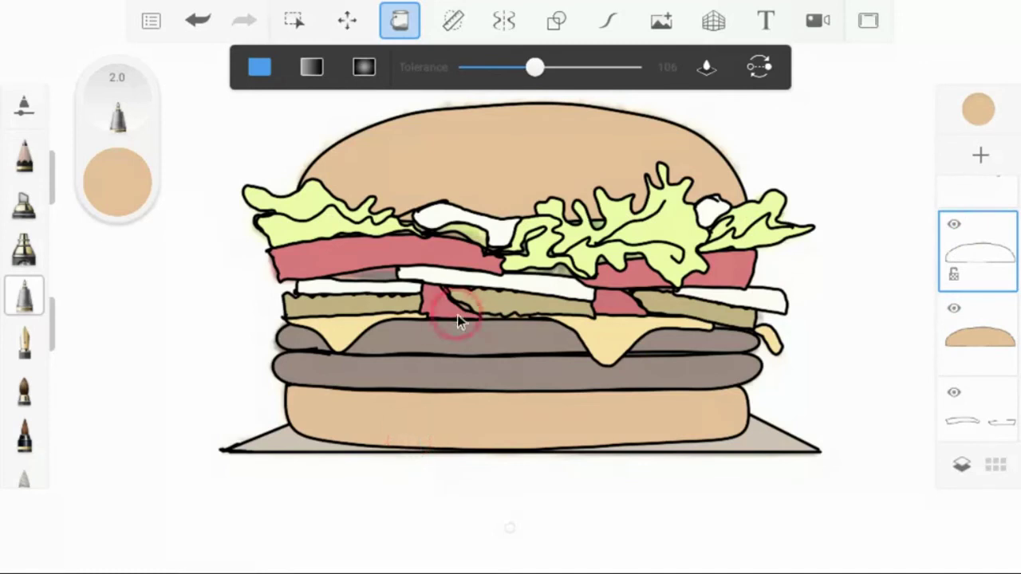
Step: Hide the imported burger photo layer and make the filled paper base layer active
click(724, 335)
drag(941, 291, 980, 311)
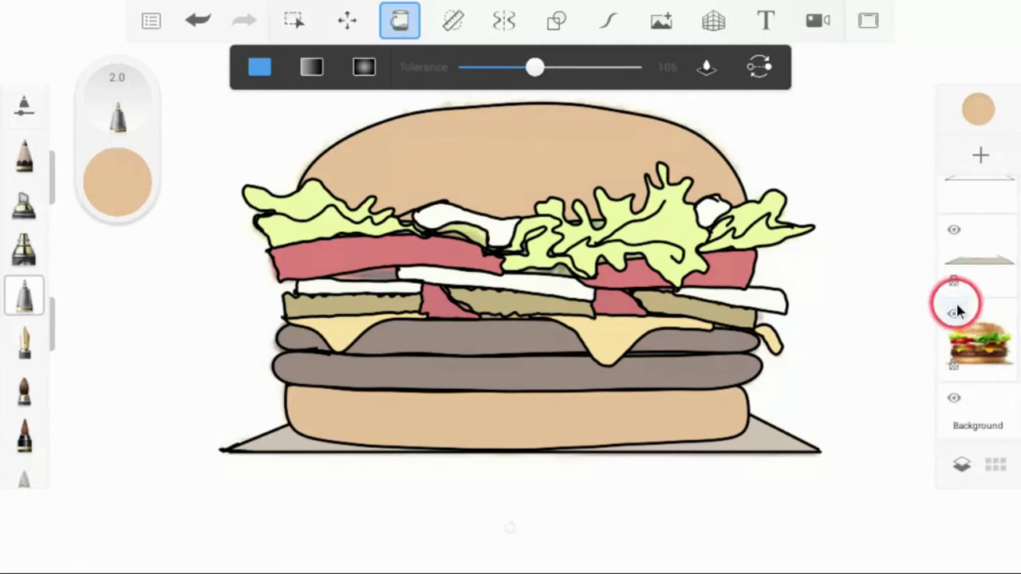
click(954, 314)
click(957, 339)
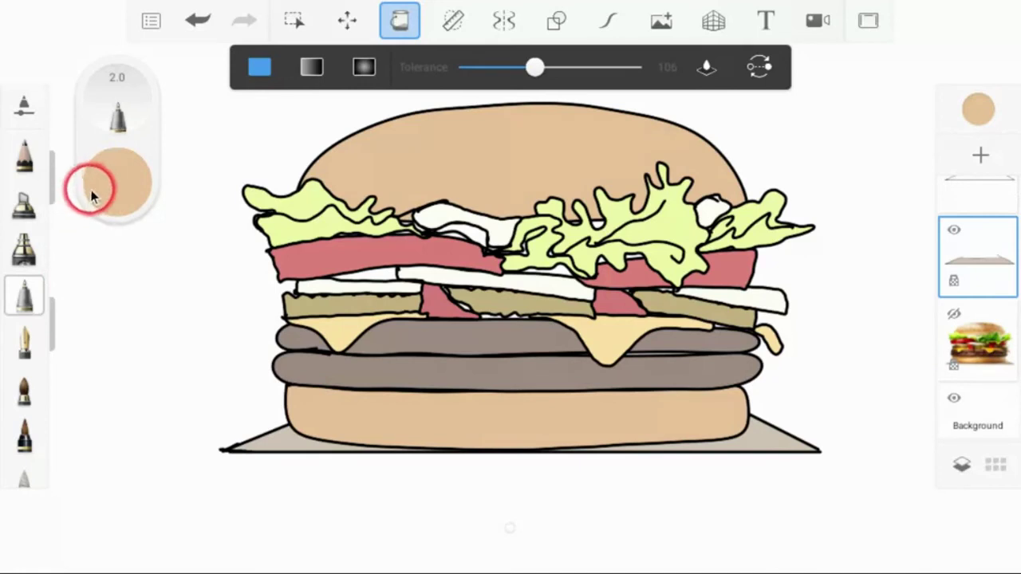
Step: Sample the tomato's red from the drawing and switch to the size 3.2 brush
click(115, 186)
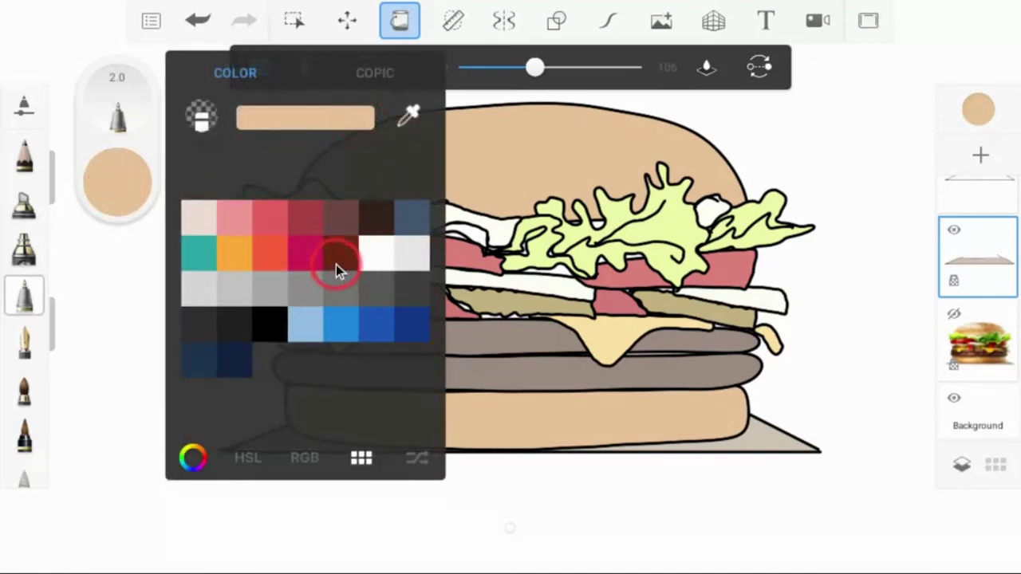
click(418, 125)
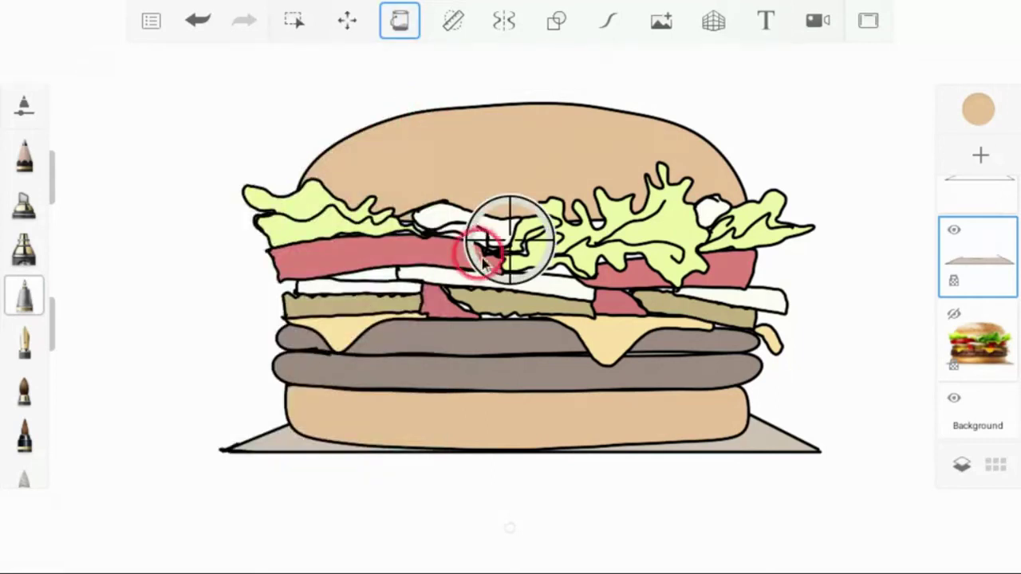
drag(507, 301, 391, 300)
click(25, 249)
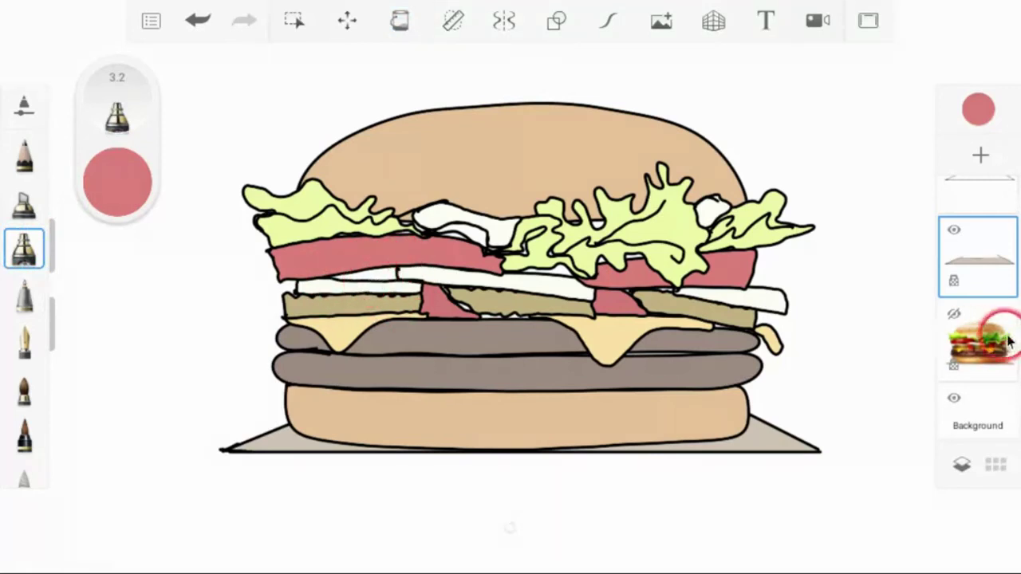
Step: Unlock the paper base layer's transparency and paint the tomato red across the burger's middle with the brush at size 33.1
click(954, 283)
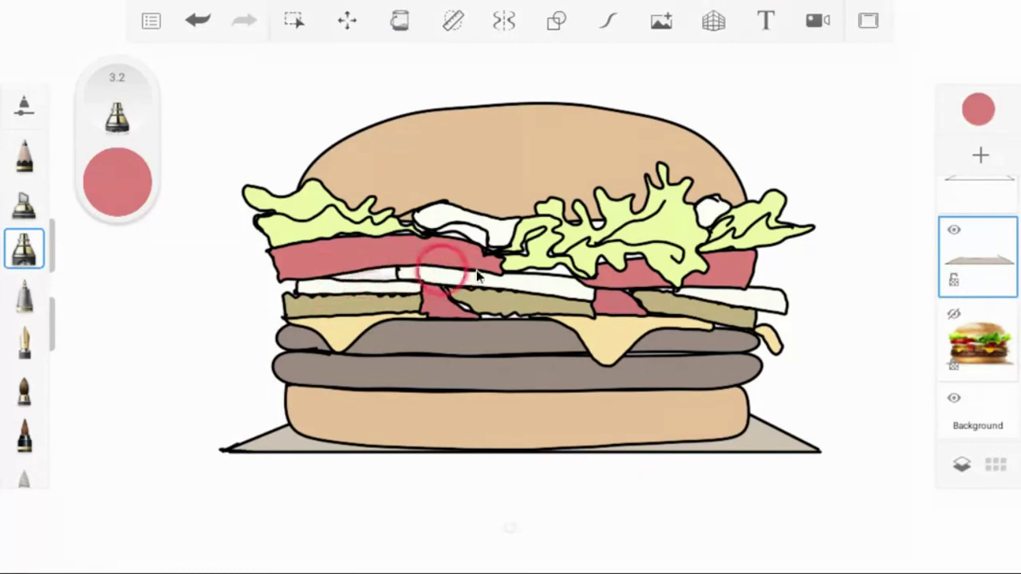
drag(337, 276, 405, 284)
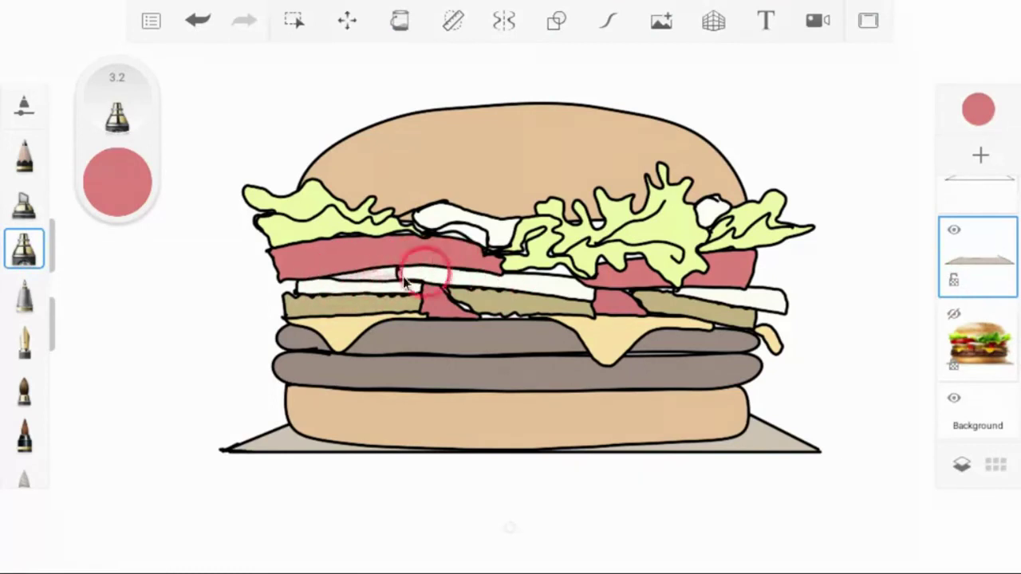
mouse_move(103, 103)
mouse_down()
mouse_move(619, 84)
mouse_move(332, 152)
mouse_up()
drag(109, 107, 399, 237)
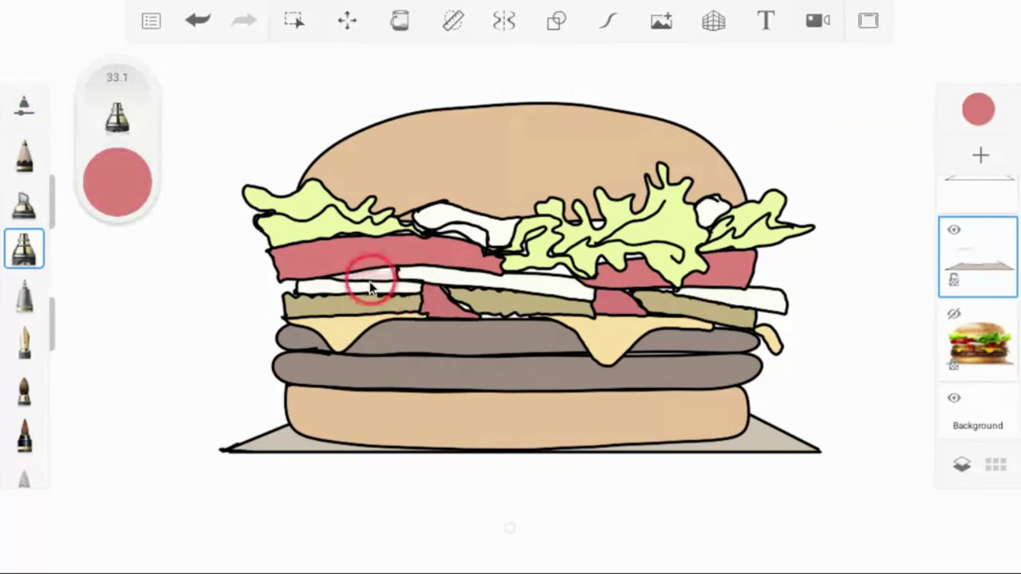
mouse_move(385, 277)
mouse_down()
mouse_move(624, 255)
mouse_move(607, 287)
mouse_move(484, 323)
mouse_move(458, 285)
mouse_move(629, 264)
mouse_move(205, 267)
mouse_move(554, 285)
mouse_move(430, 277)
mouse_move(340, 306)
mouse_move(383, 277)
mouse_move(560, 250)
mouse_move(664, 285)
mouse_move(738, 244)
mouse_up()
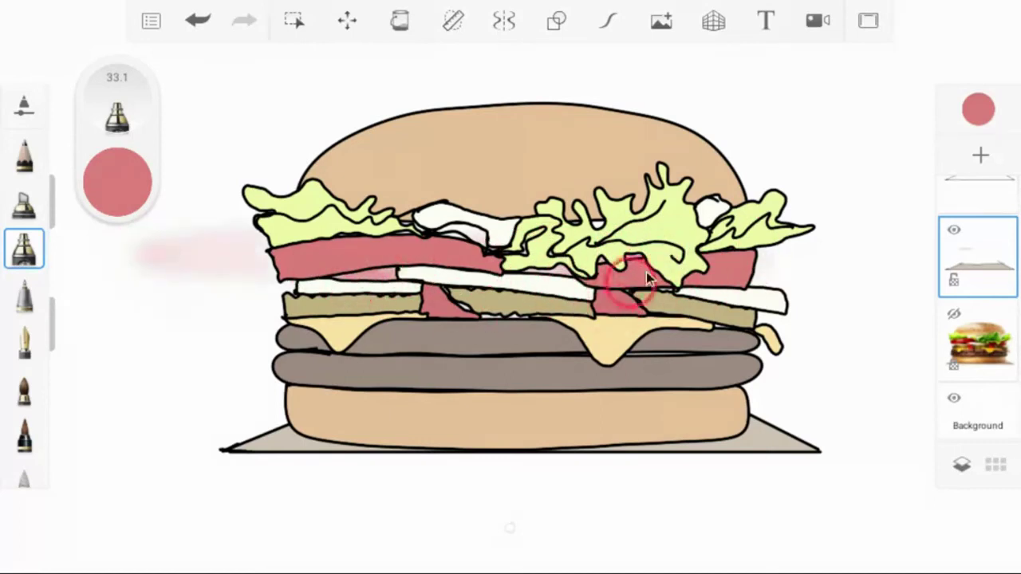
drag(585, 298, 550, 297)
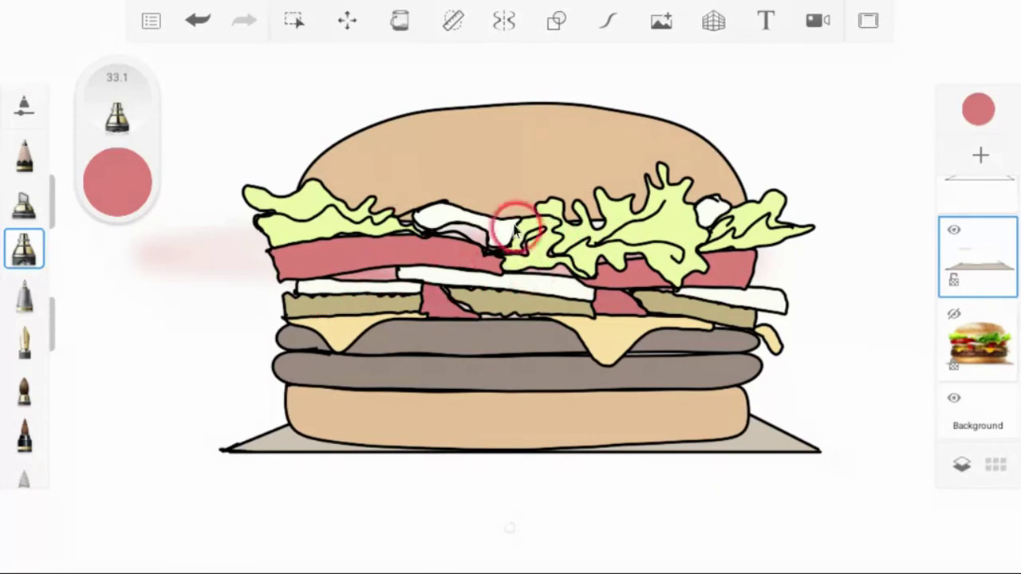
drag(594, 271, 603, 283)
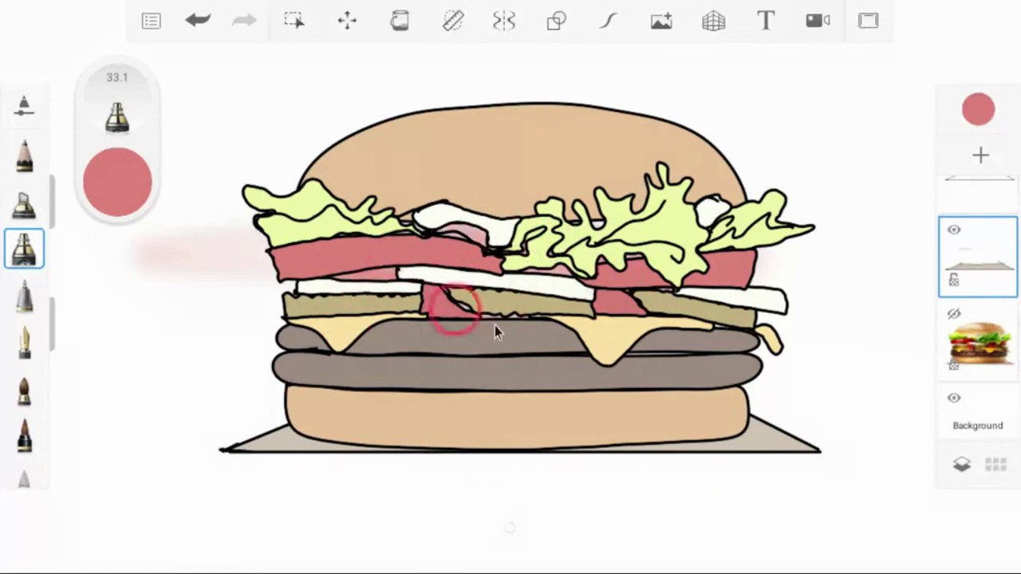
drag(368, 276, 557, 356)
mouse_move(385, 347)
mouse_down()
mouse_move(572, 233)
mouse_move(634, 357)
mouse_up()
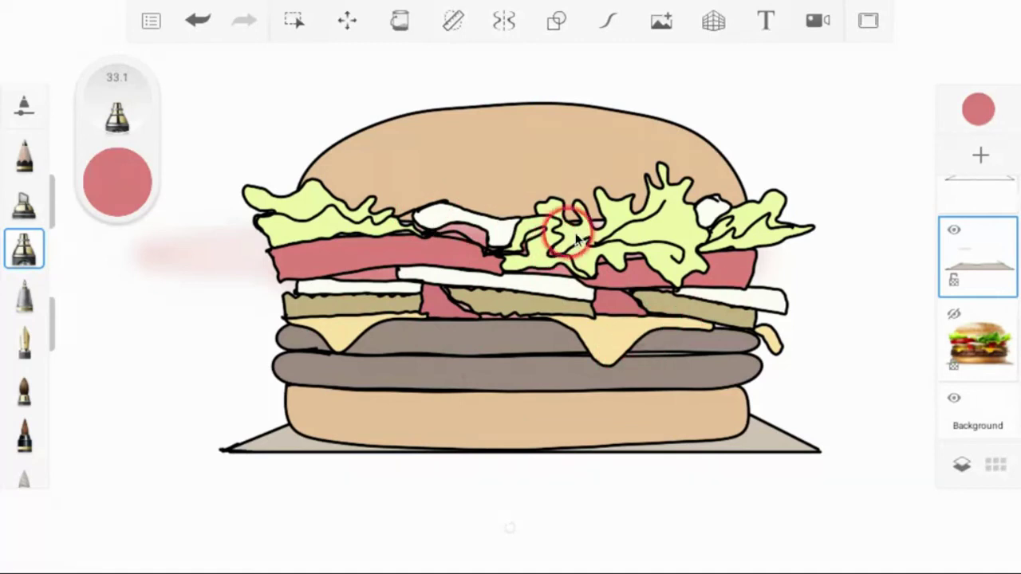
Step: Undo the wide red brush strokes on the paper base layer
click(200, 22)
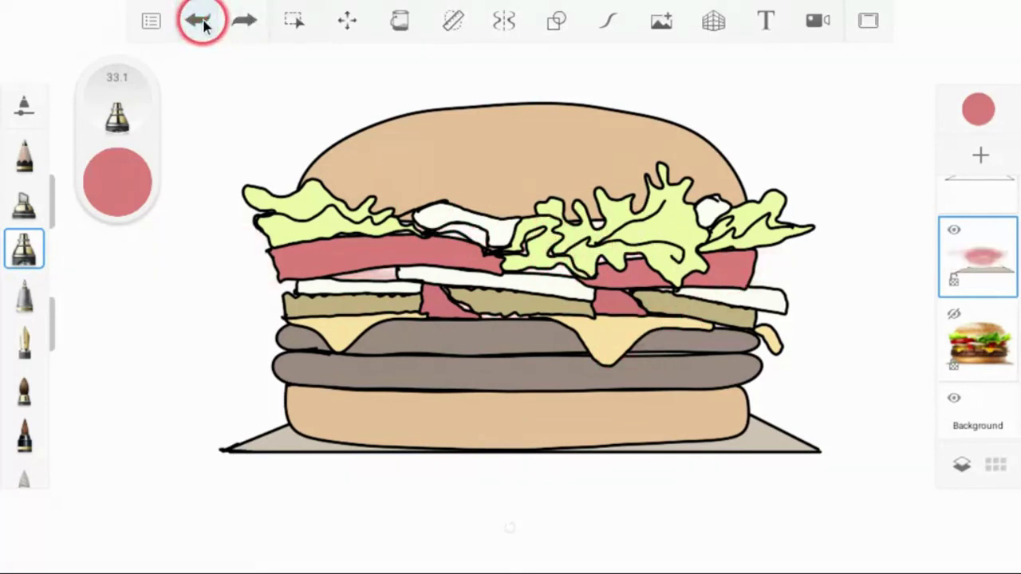
click(196, 24)
click(194, 22)
drag(568, 199, 630, 291)
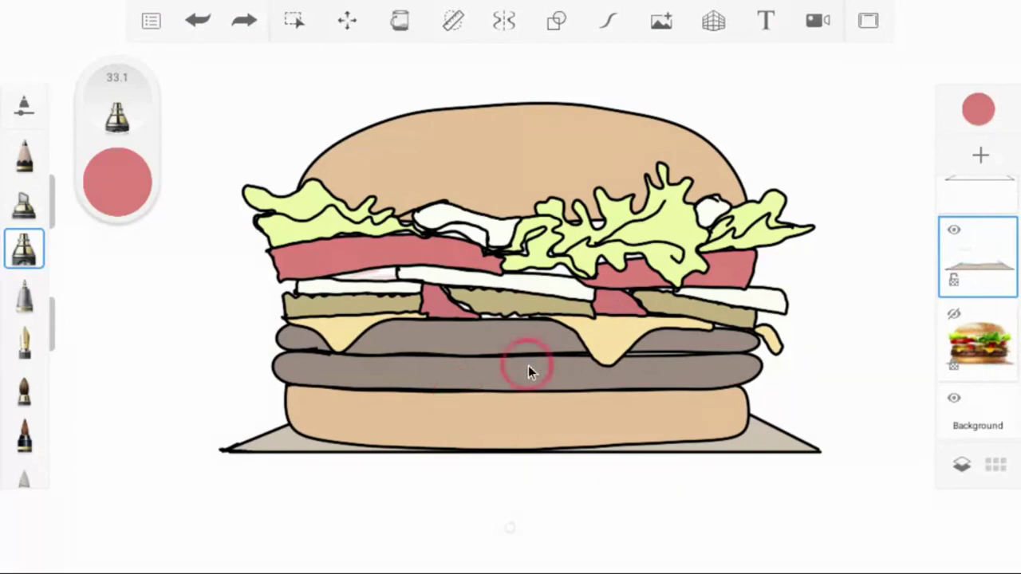
Step: Unlock the filled bottom bun layer's transparency, sample the bun's tan and make that layer active
scroll(984, 337, up, 3)
drag(985, 317, 949, 352)
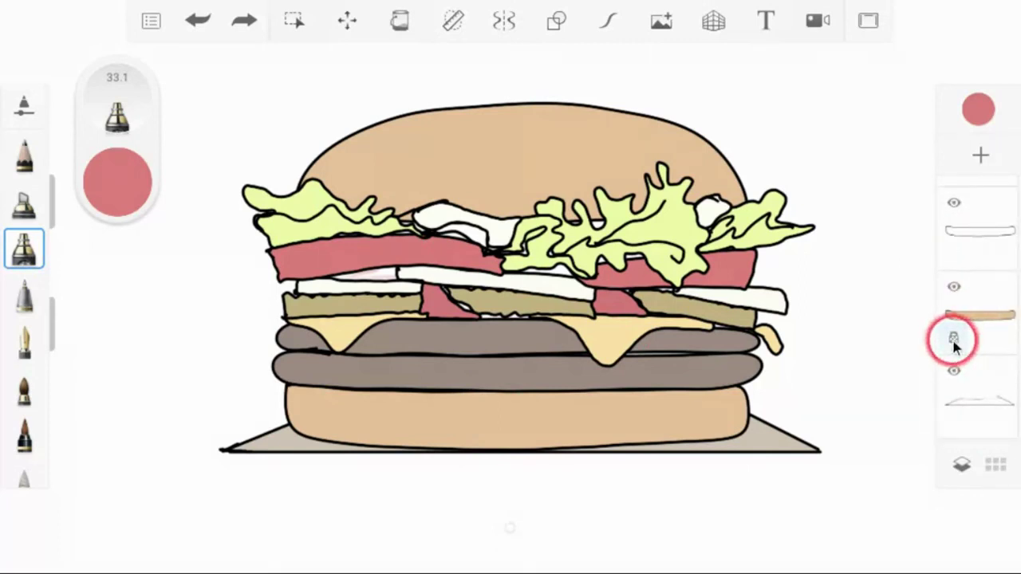
click(953, 340)
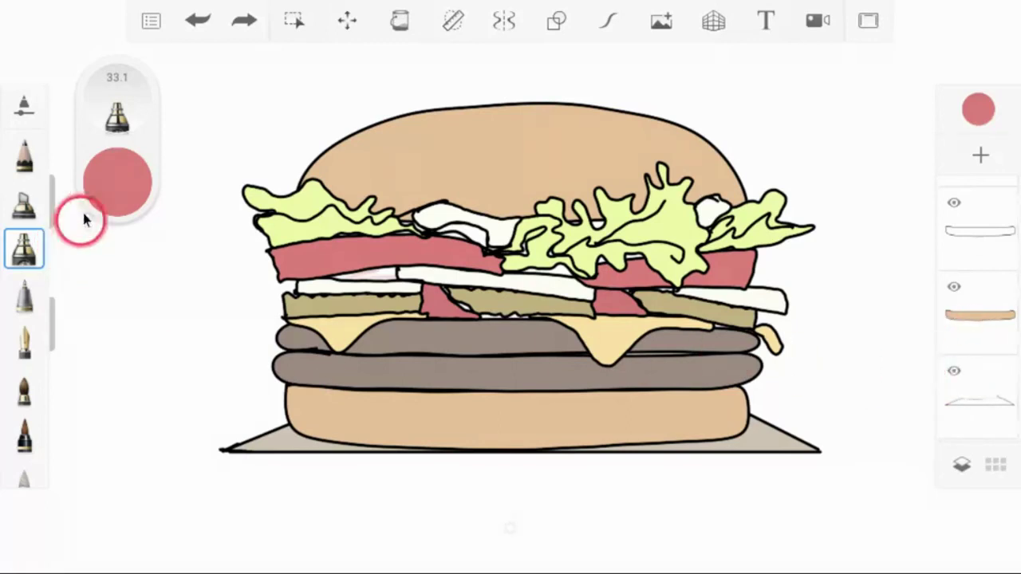
click(119, 172)
click(413, 111)
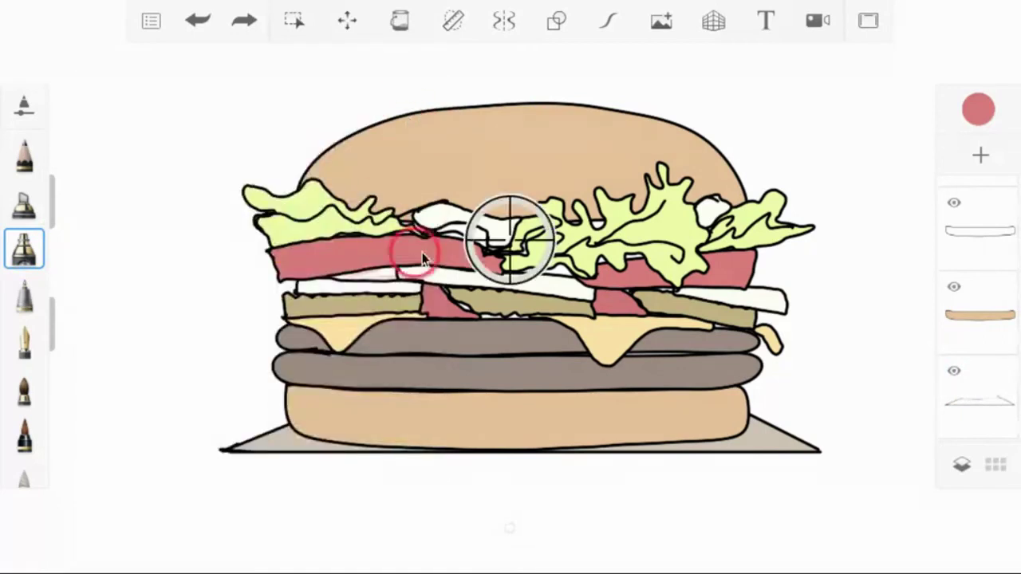
drag(498, 291, 331, 462)
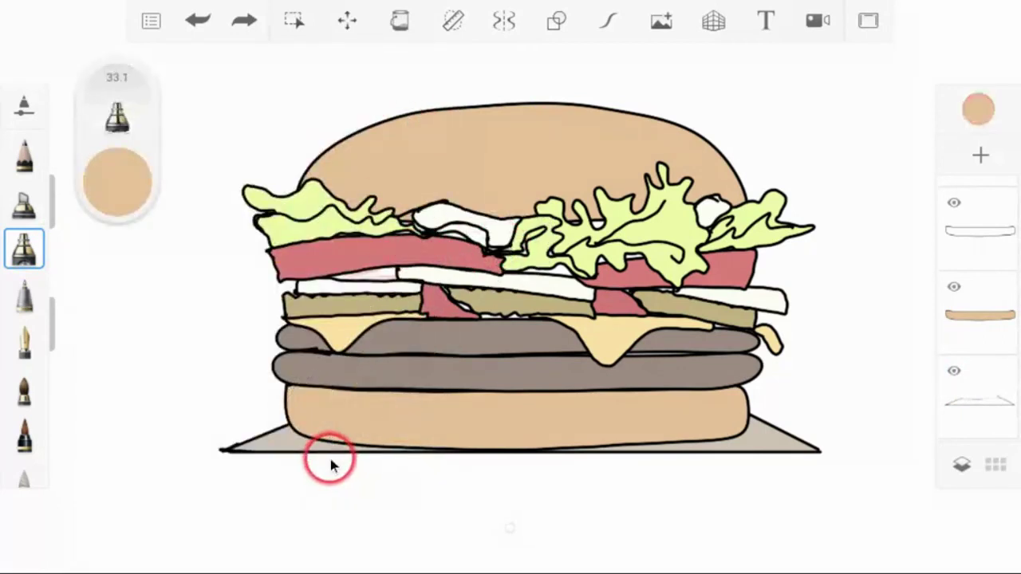
click(987, 301)
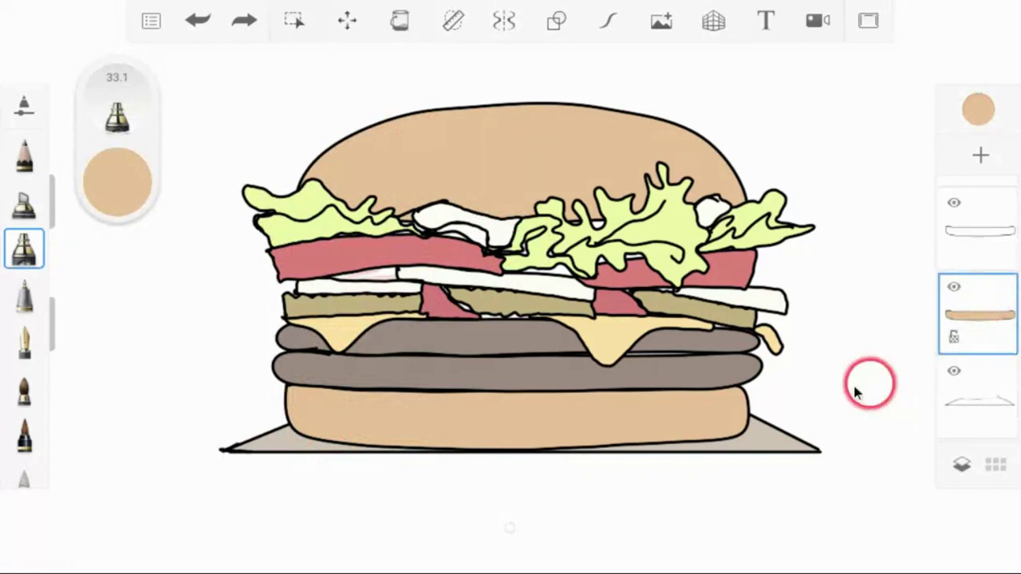
Step: Set the brush size to 38.5 and darken the sampled tan to a light orange-brown
mouse_move(112, 107)
mouse_down()
mouse_move(199, 100)
mouse_move(187, 103)
mouse_up()
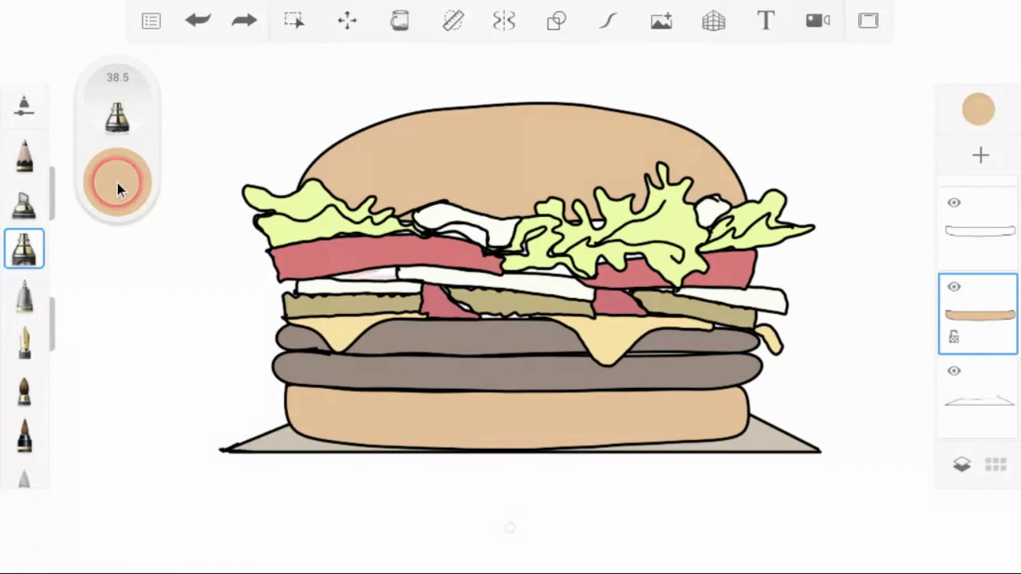
drag(117, 189, 129, 239)
mouse_move(130, 269)
mouse_down()
mouse_move(114, 240)
mouse_move(114, 253)
mouse_up()
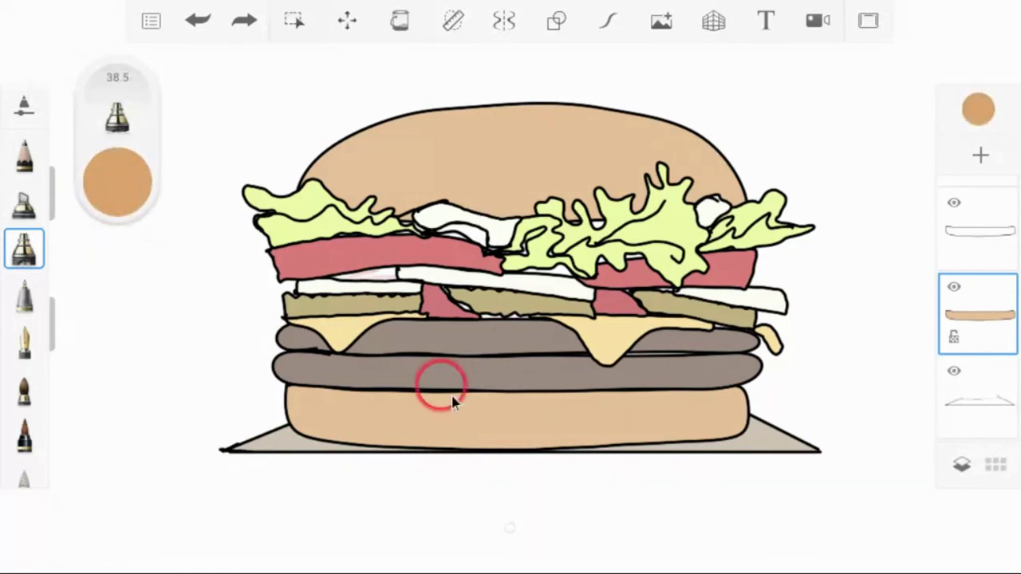
Step: Undo a trial orange-brown stroke over the bottom bun and lock that layer's transparency
mouse_move(301, 403)
mouse_down()
mouse_move(310, 449)
mouse_move(280, 339)
mouse_move(327, 433)
mouse_move(415, 466)
mouse_move(279, 357)
mouse_move(301, 376)
mouse_move(311, 418)
mouse_move(278, 492)
mouse_move(274, 337)
mouse_move(361, 391)
mouse_move(302, 419)
mouse_move(319, 349)
mouse_move(413, 417)
mouse_move(423, 469)
mouse_move(357, 508)
mouse_move(417, 423)
mouse_up()
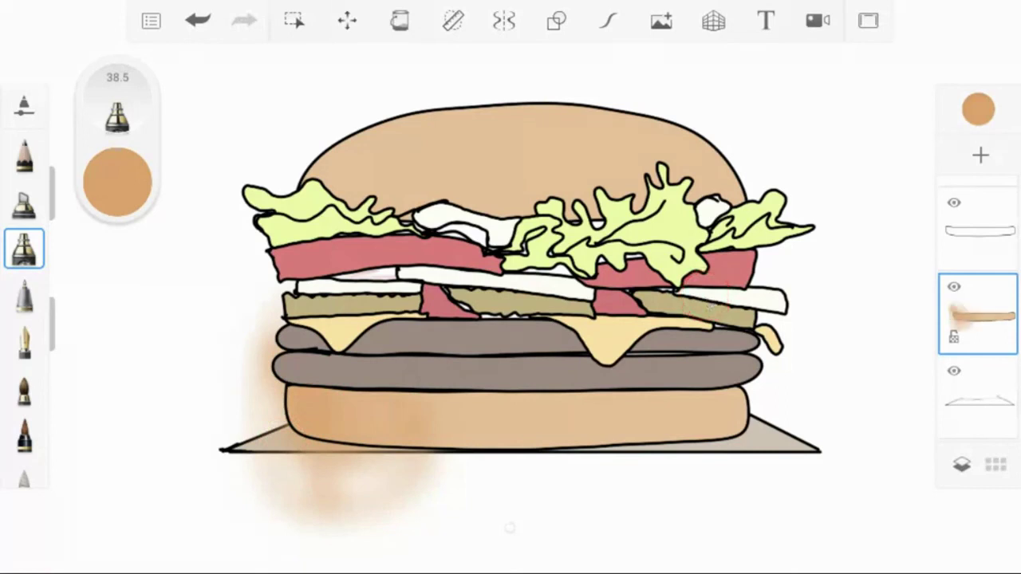
key(ctrl+z)
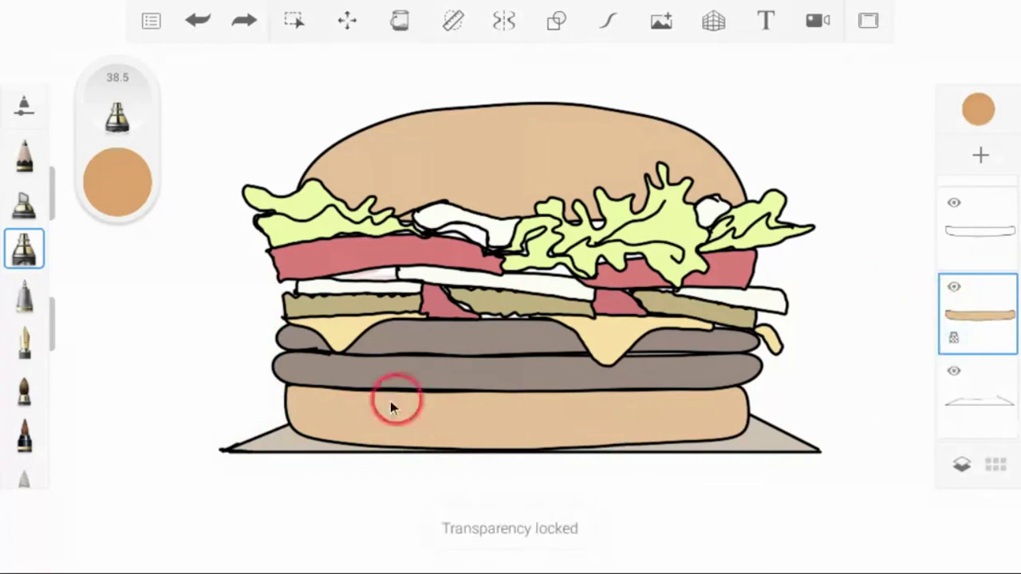
Step: Shade both ends of the bottom bun with the light orange-brown
drag(291, 414, 312, 433)
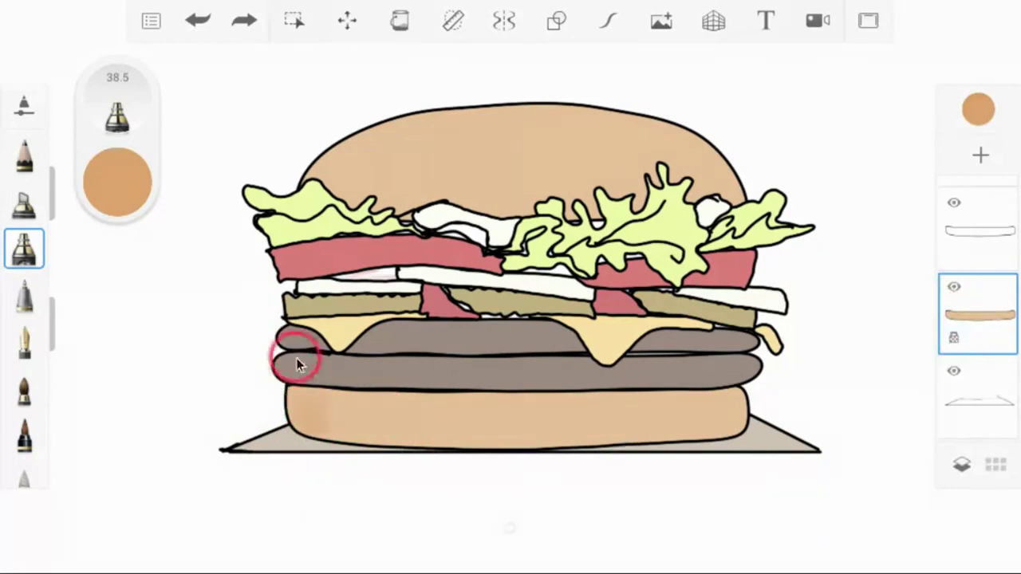
mouse_move(299, 408)
mouse_down()
mouse_move(287, 481)
mouse_move(299, 490)
mouse_move(321, 465)
mouse_move(361, 456)
mouse_move(381, 475)
mouse_up()
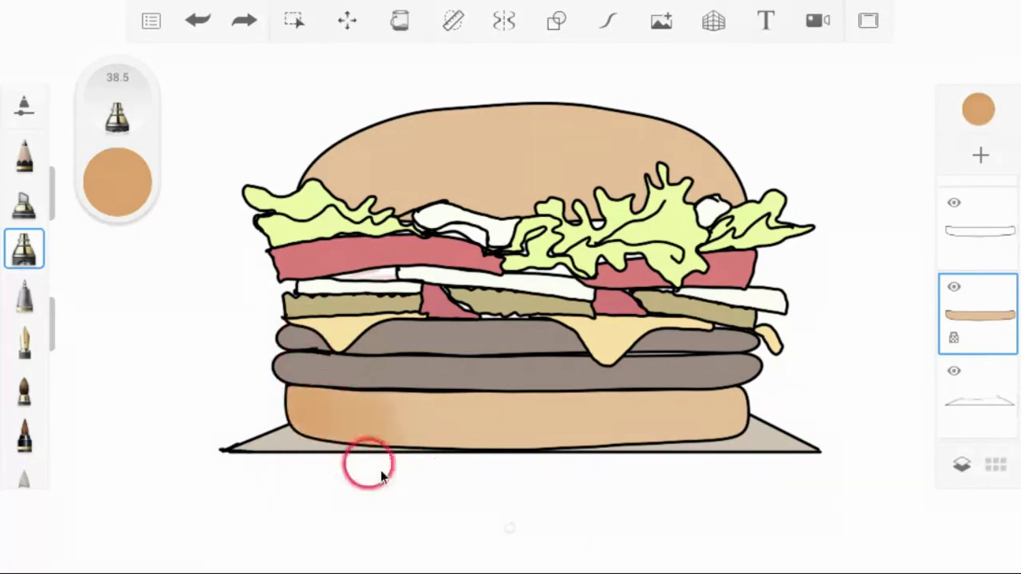
mouse_move(721, 446)
mouse_down()
mouse_move(746, 447)
mouse_move(762, 417)
mouse_move(750, 437)
mouse_move(729, 384)
mouse_move(701, 500)
mouse_move(693, 455)
mouse_move(696, 484)
mouse_move(745, 343)
mouse_move(732, 358)
mouse_move(737, 399)
mouse_move(691, 481)
mouse_move(671, 484)
mouse_move(700, 360)
mouse_move(722, 440)
mouse_move(758, 359)
mouse_up()
mouse_move(674, 434)
mouse_down()
mouse_move(672, 455)
mouse_move(790, 483)
mouse_up()
Step: Darken the brush colour to a deeper orange and shade the bottom bun's ends and lower edge
drag(117, 183, 122, 239)
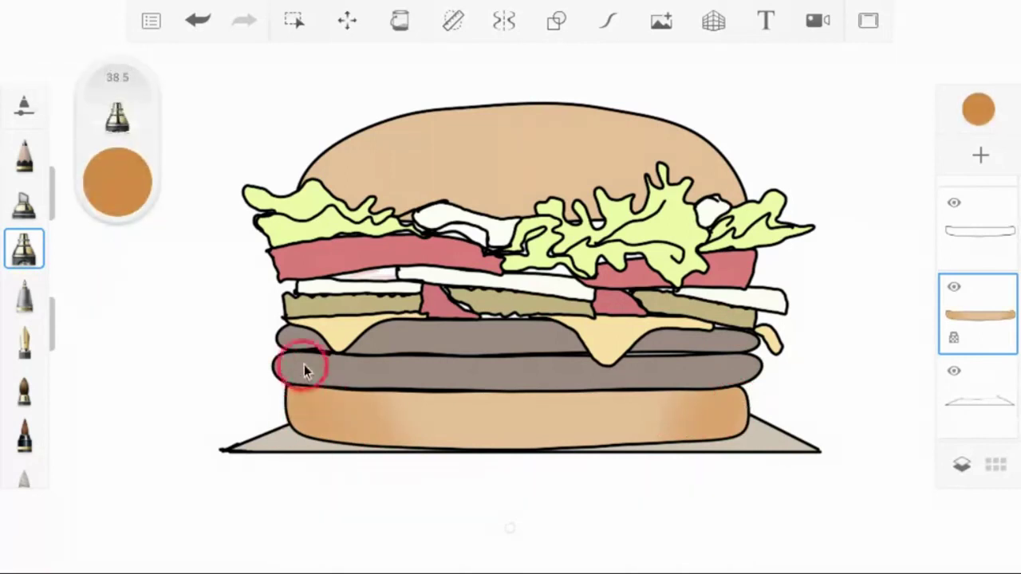
drag(298, 386, 330, 471)
mouse_move(269, 365)
mouse_down()
mouse_move(310, 445)
mouse_move(303, 452)
mouse_move(571, 466)
mouse_move(376, 466)
mouse_move(563, 436)
mouse_up()
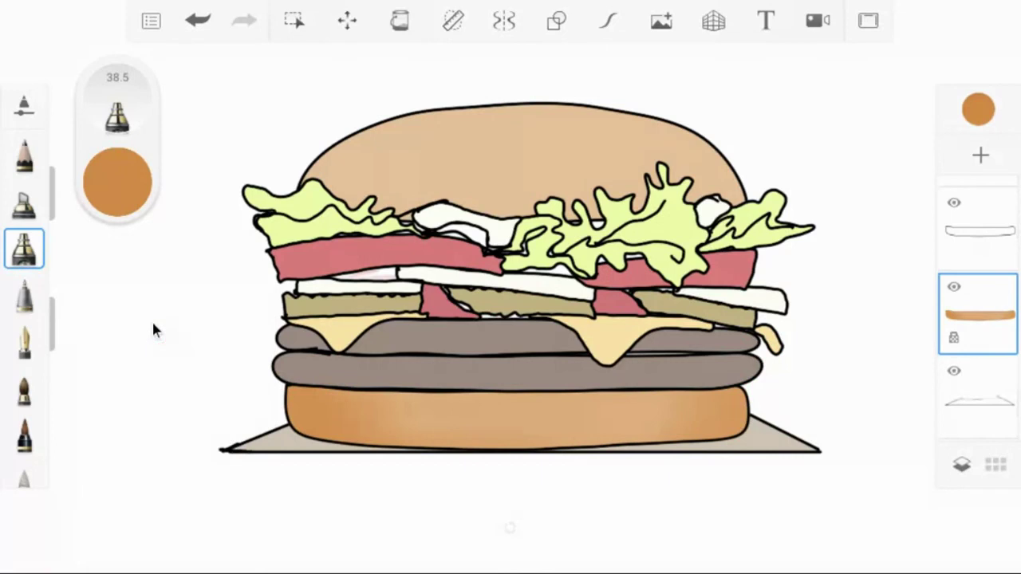
Step: Undo all the orange shading on the bottom bun
click(200, 29)
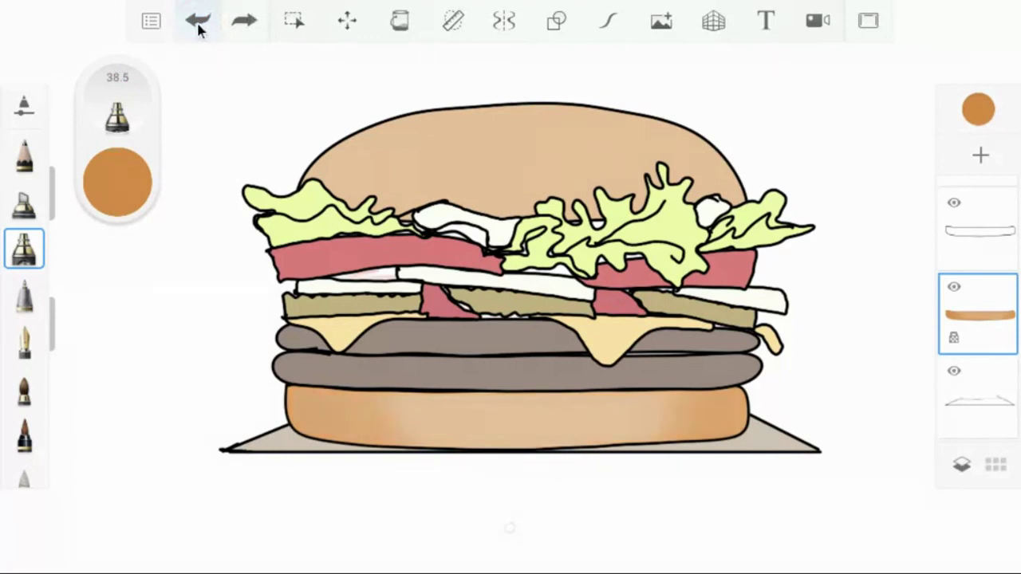
click(199, 29)
click(200, 29)
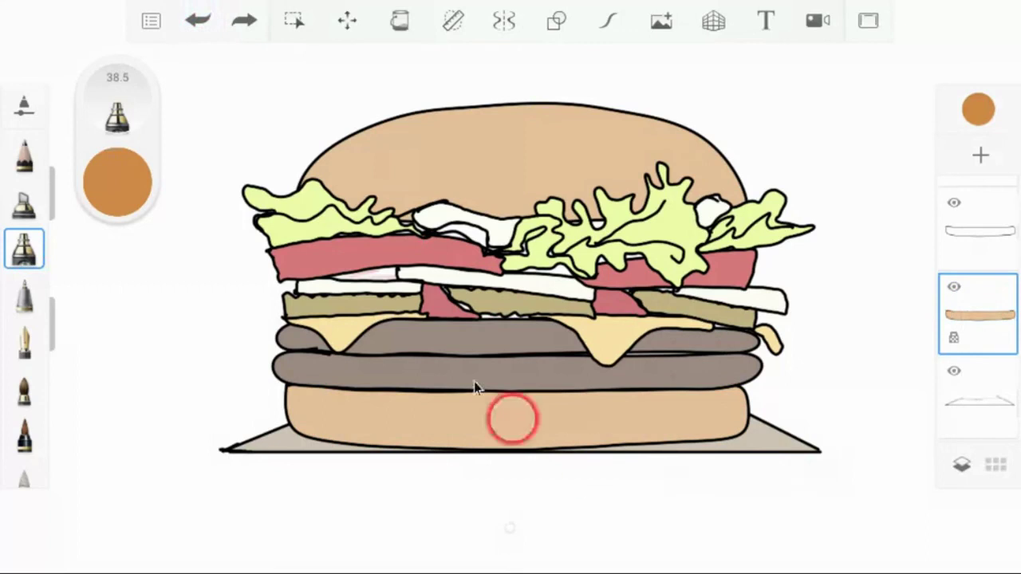
Step: Duplicate the filled bottom bun layer and the filled patty layer above it
click(976, 303)
click(885, 160)
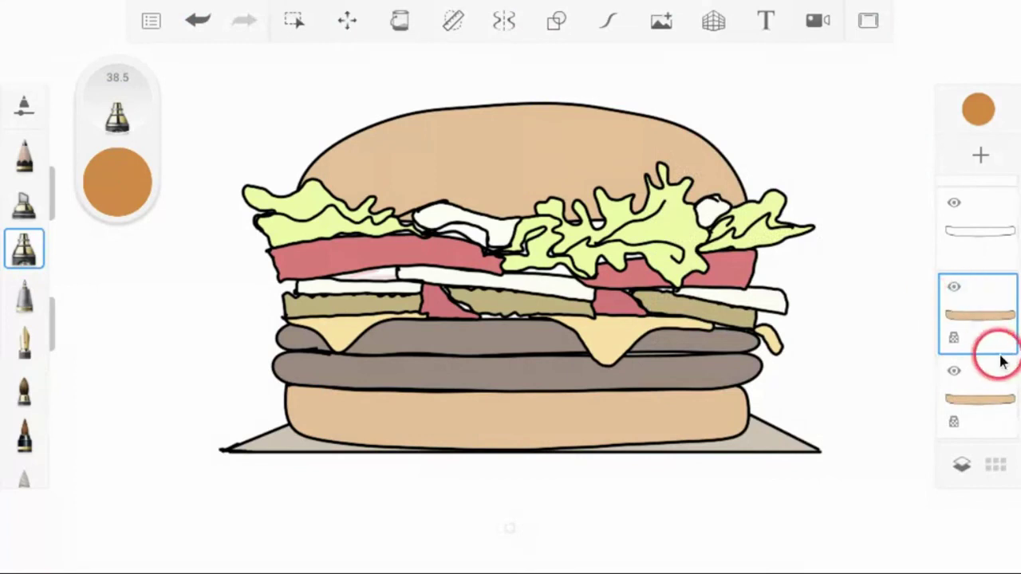
scroll(957, 369, up, 3)
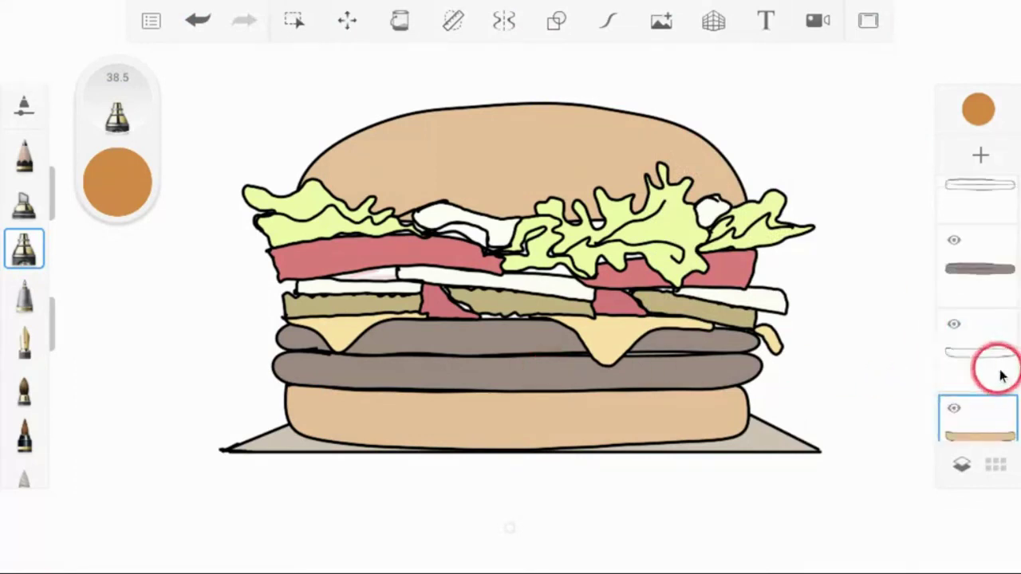
click(995, 271)
click(995, 271)
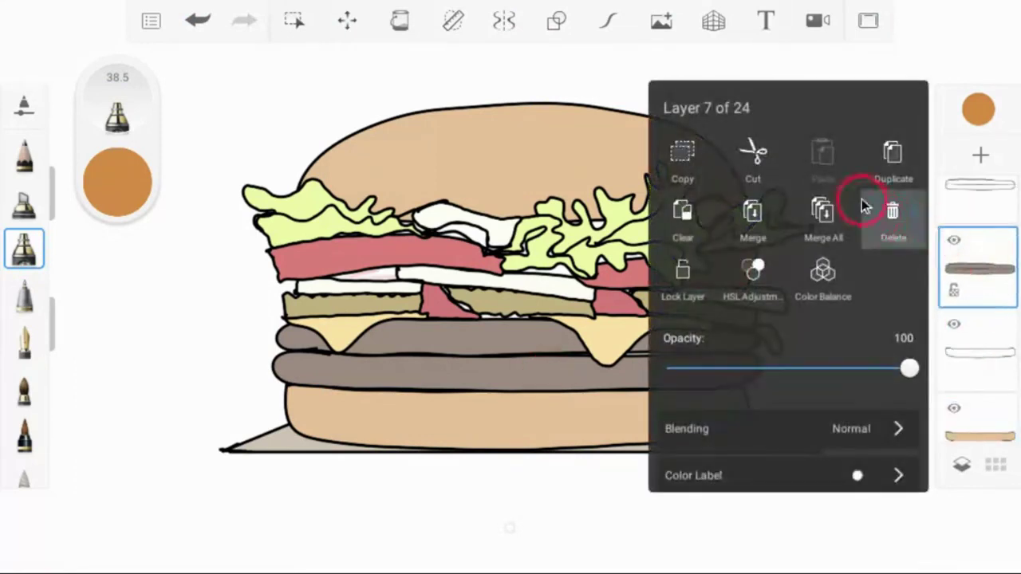
click(891, 164)
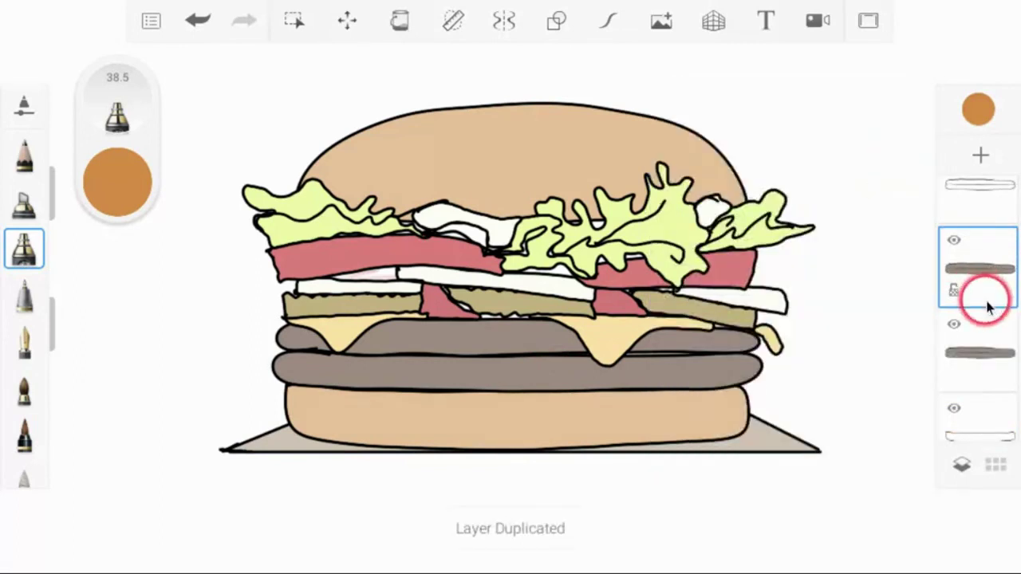
Step: Switch to the Course Watercolor brush, sample the patty's brown from the drawing and darken it
click(120, 203)
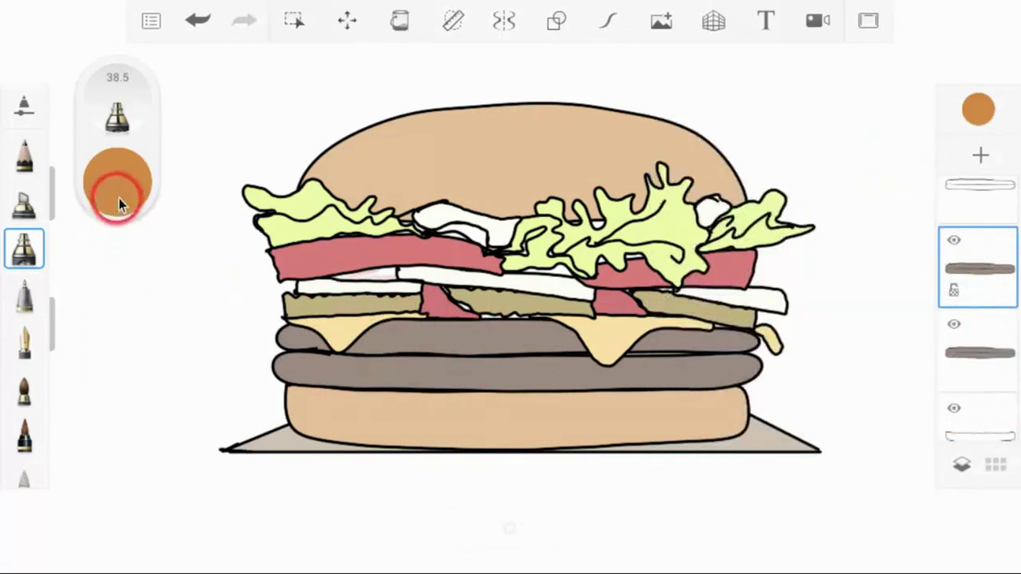
click(24, 388)
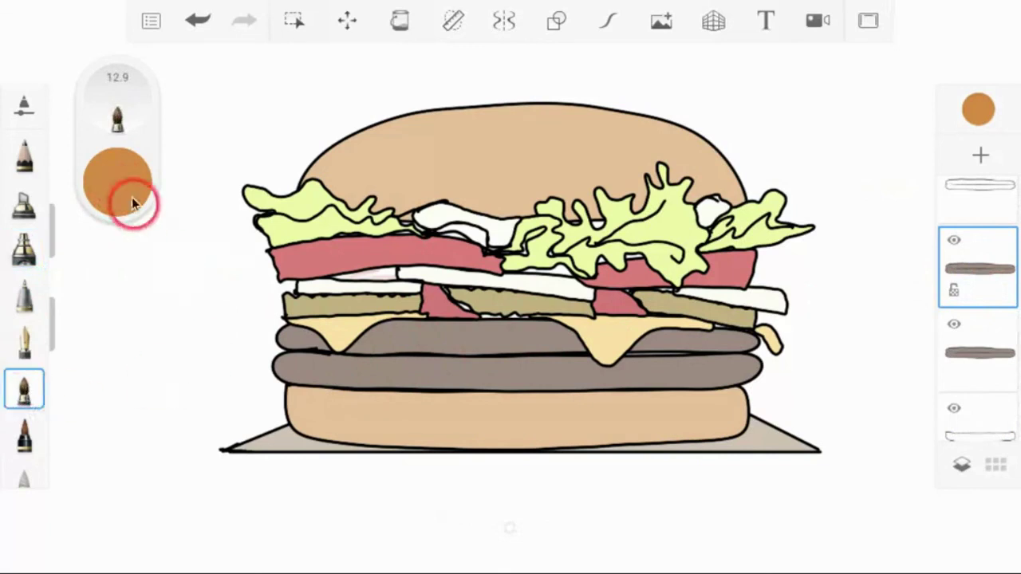
click(125, 168)
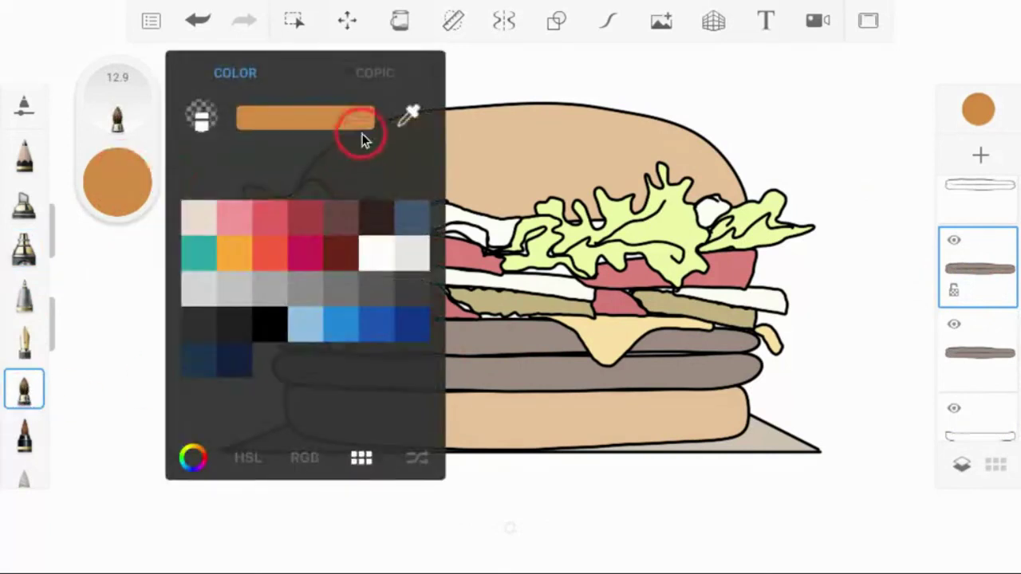
click(404, 115)
mouse_move(510, 295)
mouse_down()
mouse_move(353, 361)
mouse_move(305, 412)
mouse_up()
click(130, 199)
mouse_move(116, 180)
mouse_down()
mouse_move(91, 296)
mouse_move(144, 206)
mouse_up()
Step: Switch to the Charcoal brush from the Texture brush set and set its size to 50.7
click(126, 100)
drag(128, 103, 114, 102)
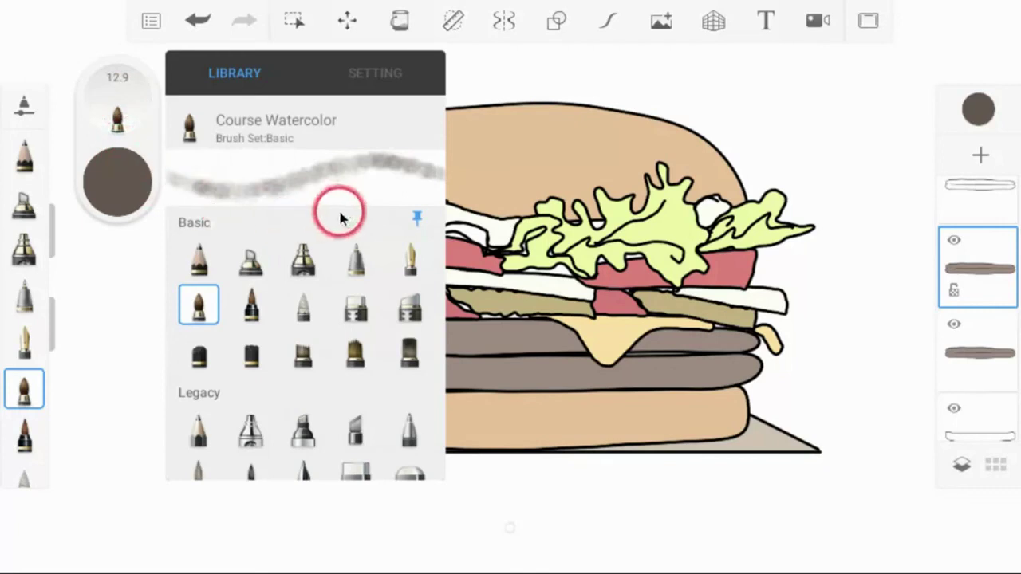
scroll(356, 339, down, 15)
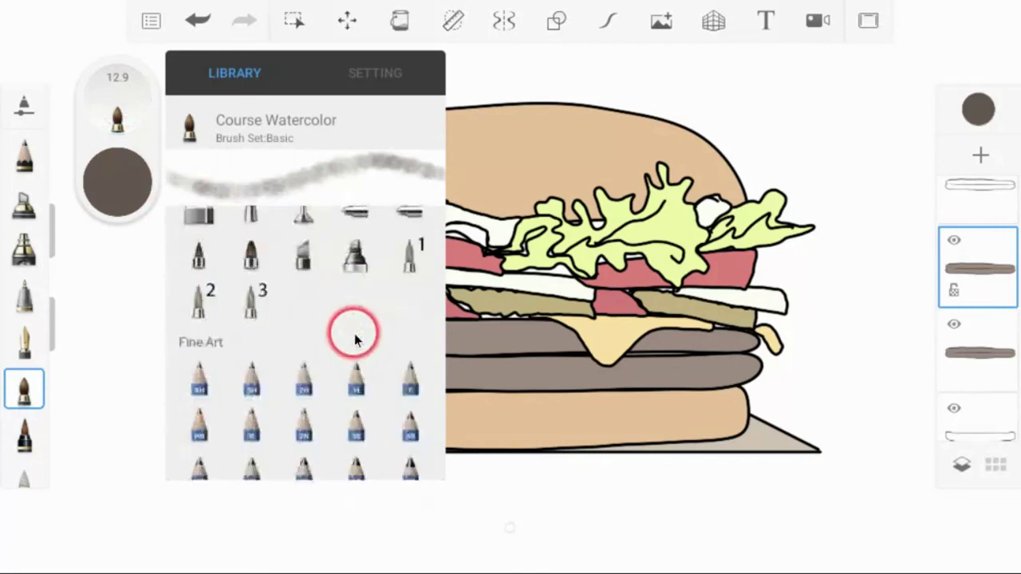
scroll(354, 330, down, 1)
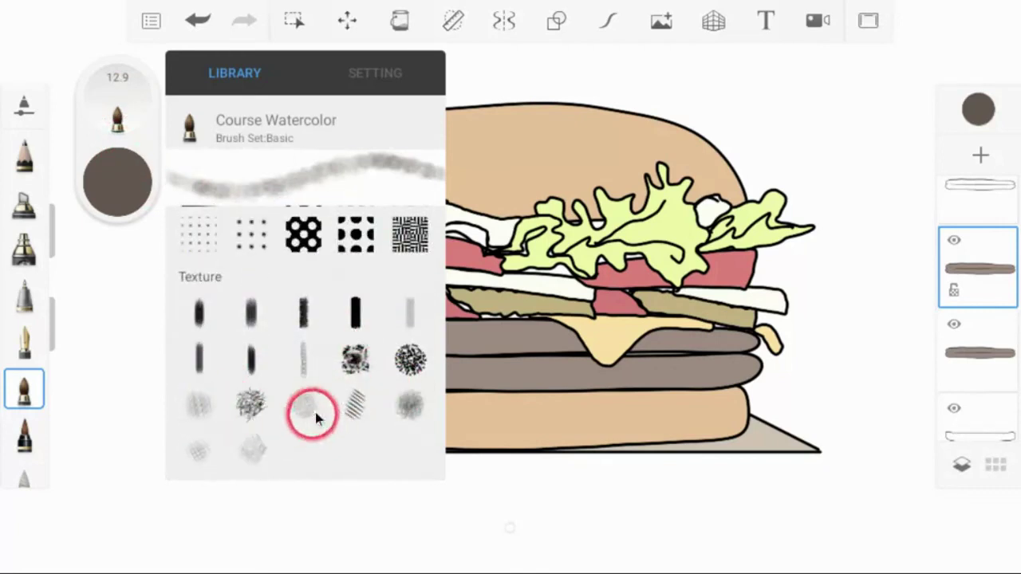
scroll(335, 403, down, 2)
scroll(399, 375, down, 3)
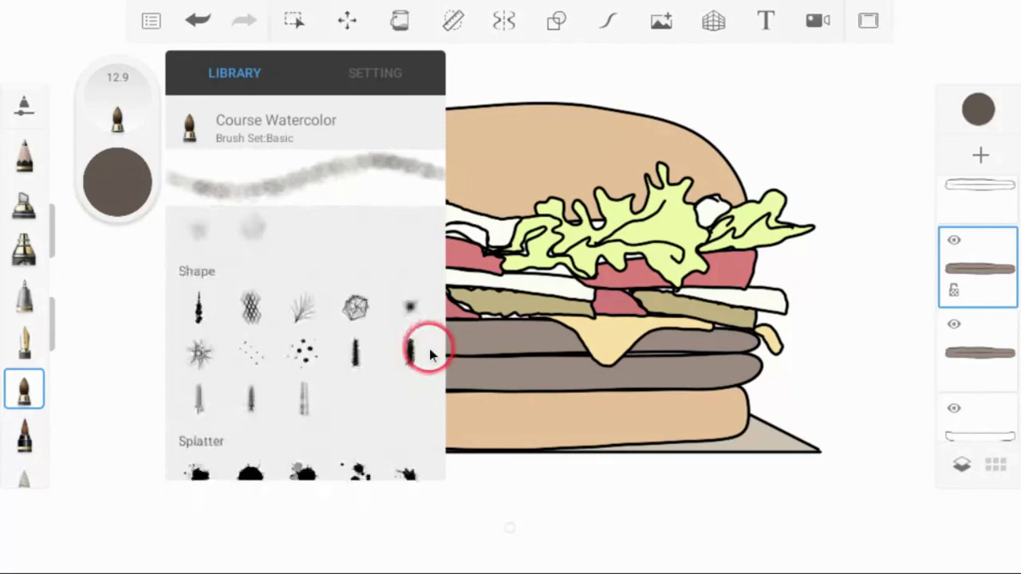
scroll(319, 403, up, 1)
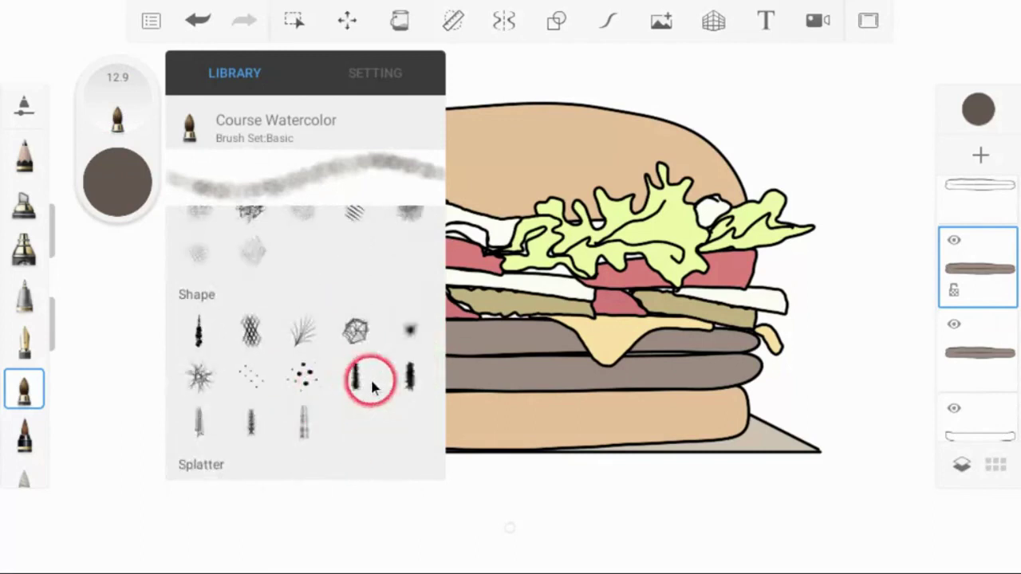
scroll(372, 380, up, 2)
click(410, 341)
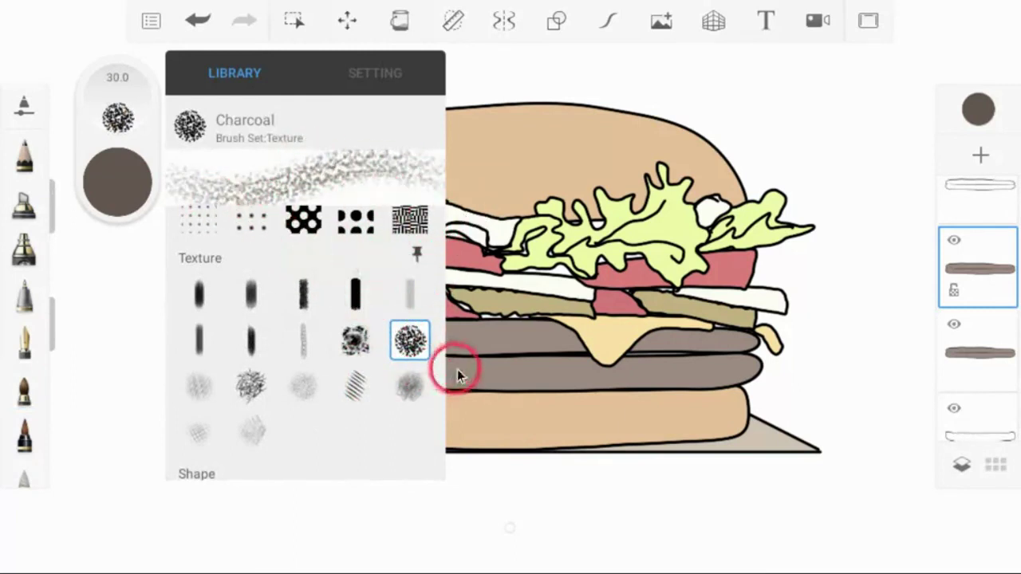
click(481, 339)
mouse_move(110, 107)
mouse_down()
mouse_move(423, 121)
mouse_move(445, 136)
mouse_move(401, 119)
mouse_move(348, 126)
mouse_up()
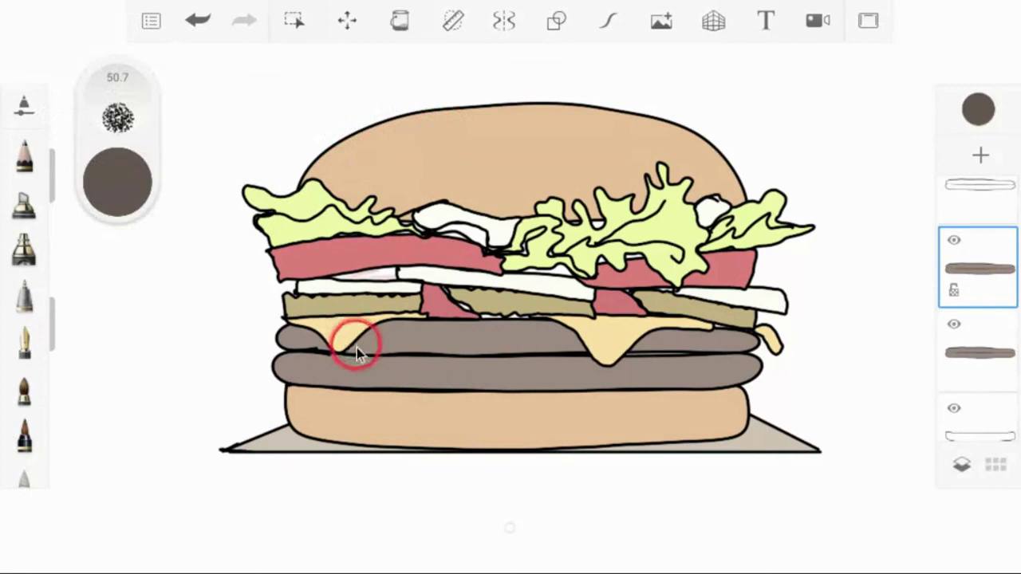
Step: Lock the transparency of the duplicated patty layer and cover both patties with dark brown charcoal texture
mouse_move(435, 309)
mouse_down()
mouse_move(489, 331)
mouse_move(300, 346)
mouse_move(246, 329)
mouse_move(347, 370)
mouse_move(408, 372)
mouse_move(593, 332)
mouse_move(759, 357)
mouse_move(524, 346)
mouse_move(492, 367)
mouse_move(805, 319)
mouse_up()
key(ctrl+z)
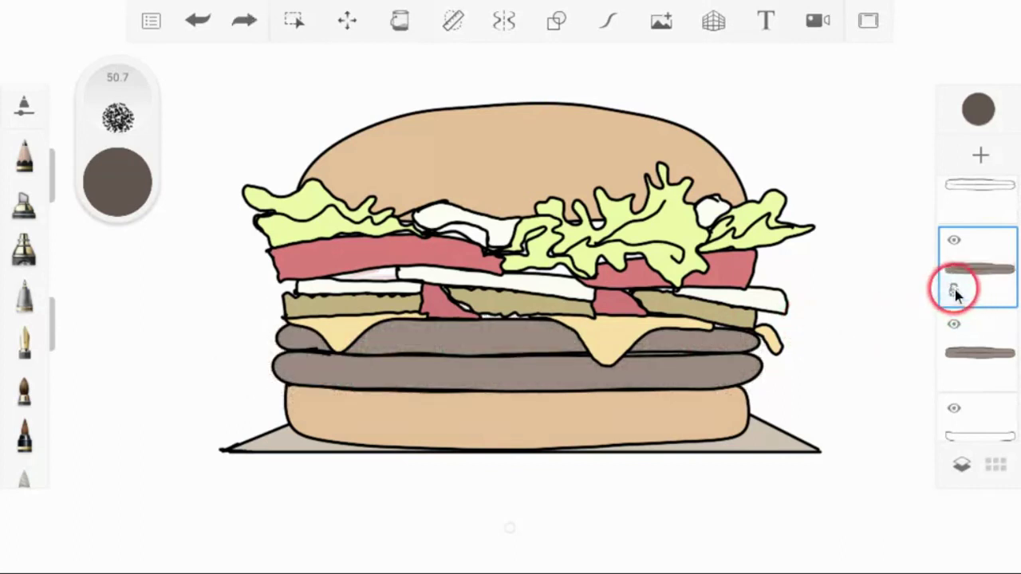
mouse_move(351, 359)
mouse_down()
mouse_move(281, 350)
mouse_move(441, 370)
mouse_move(595, 342)
mouse_move(796, 361)
mouse_move(590, 400)
mouse_move(395, 397)
mouse_move(257, 369)
mouse_move(804, 322)
mouse_move(271, 332)
mouse_move(248, 375)
mouse_move(397, 376)
mouse_move(711, 341)
mouse_move(581, 372)
mouse_up()
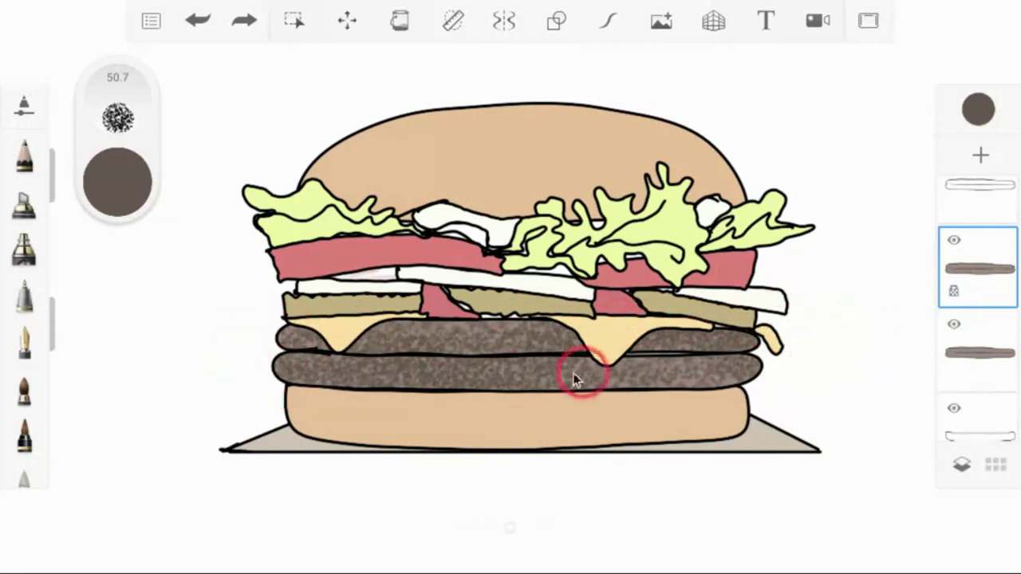
Step: Darken the brush colour to near-black, reduce the brush size to 19.1 and dab dark charred patches along the upper patty
mouse_move(116, 194)
mouse_down()
mouse_move(117, 233)
mouse_move(170, 308)
mouse_up()
mouse_move(149, 119)
mouse_down()
mouse_move(141, 130)
mouse_move(87, 104)
mouse_move(12, 109)
mouse_move(154, 107)
mouse_move(141, 103)
mouse_move(375, 148)
mouse_move(292, 103)
mouse_move(258, 98)
mouse_move(2, 136)
mouse_up()
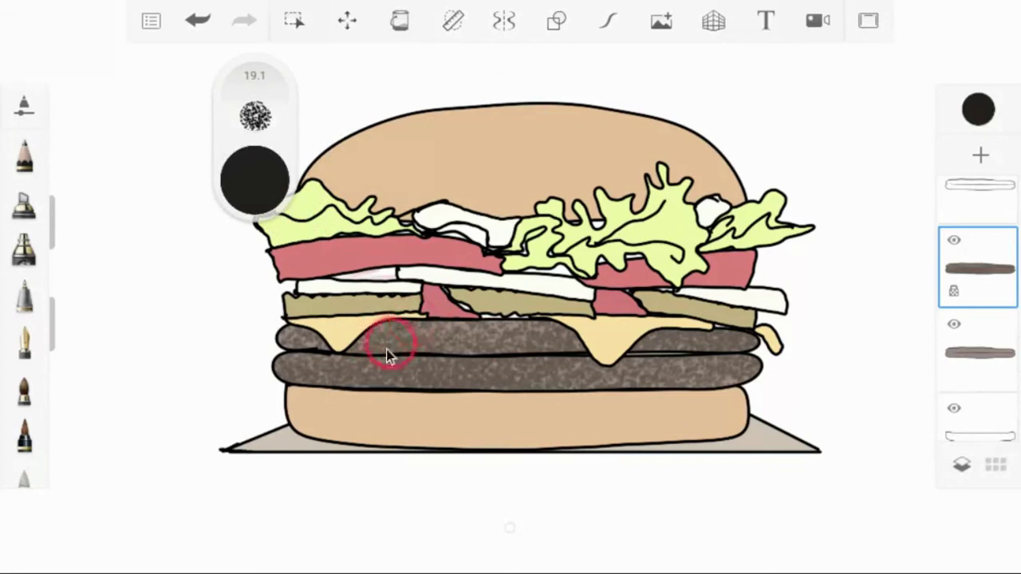
drag(379, 343, 393, 335)
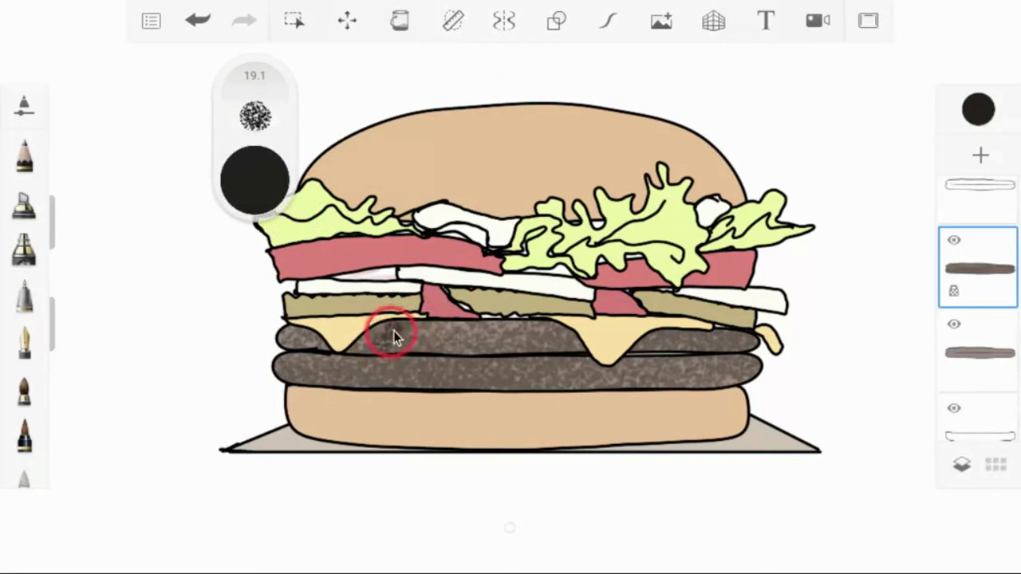
mouse_move(472, 328)
mouse_down()
mouse_move(580, 334)
mouse_move(569, 341)
mouse_up()
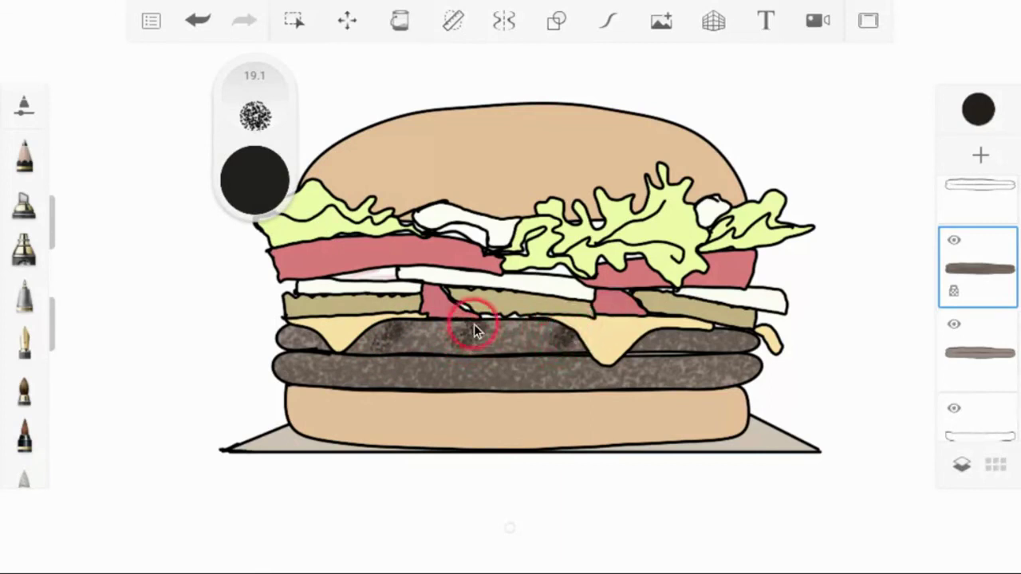
mouse_move(485, 333)
mouse_down()
mouse_move(375, 393)
mouse_move(618, 363)
mouse_up()
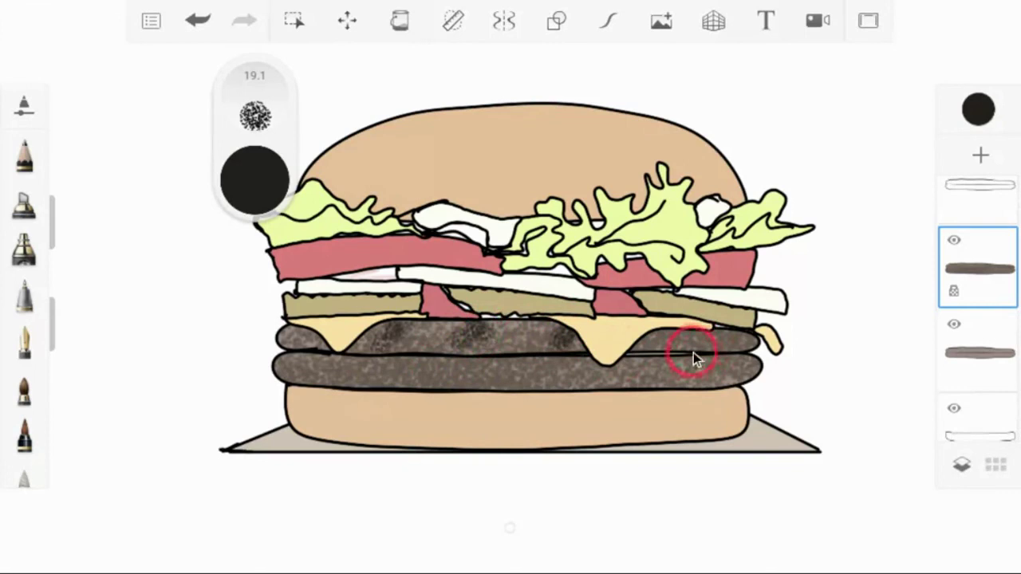